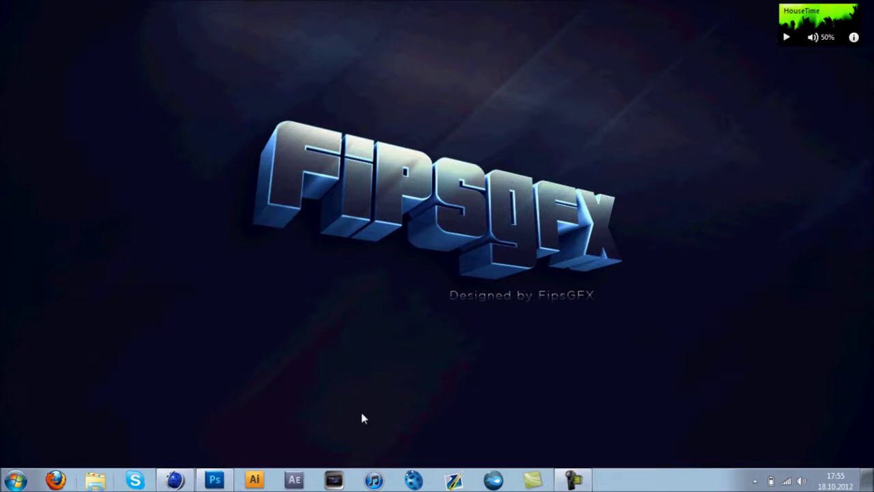
- Restore the CINEMA 4D Studio window from the taskbar, showing its empty untitled scene
click(174, 480)
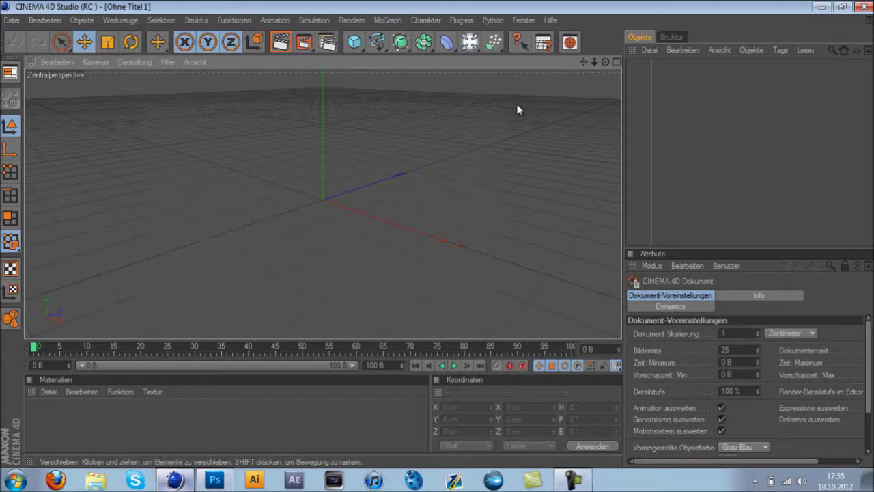
- Open the Lightroom_by_FipsGFX scene through Datei > Öffnen and clear the selection
click(20, 21)
click(34, 64)
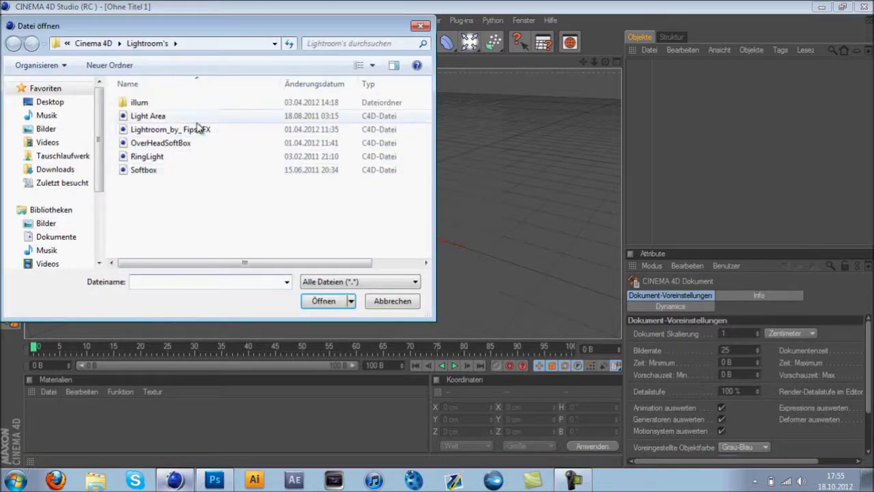
click(197, 129)
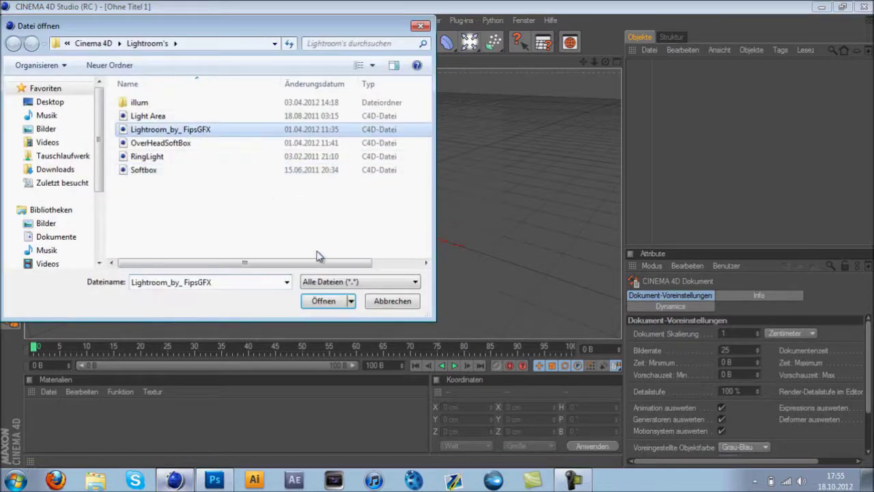
click(324, 302)
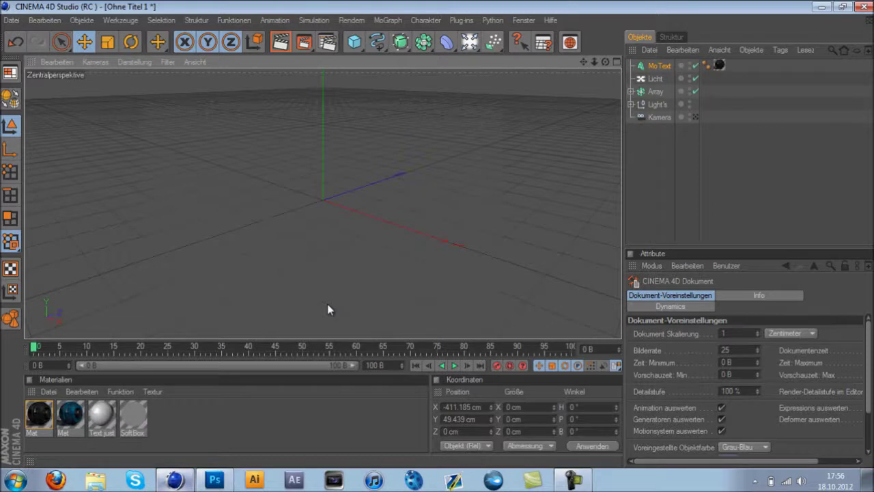
click(651, 141)
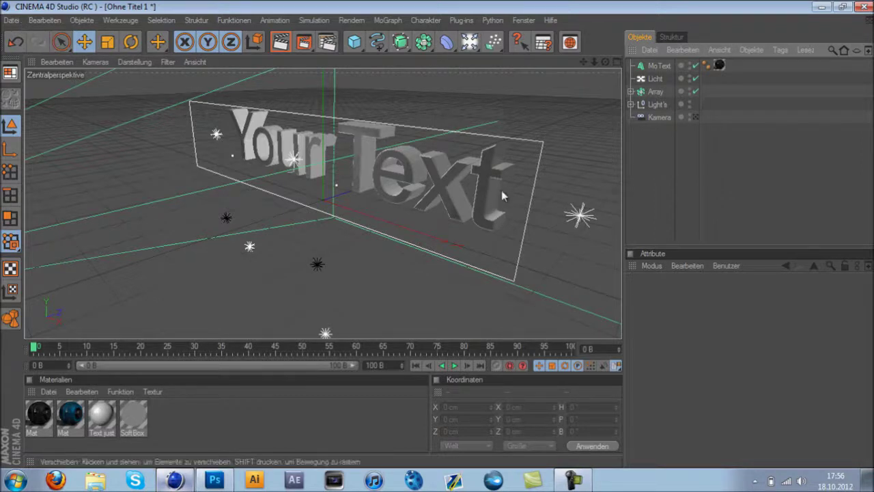
- Inspect the MoText, Licht, Array and Light's group objects, orbiting the view around each
click(15, 26)
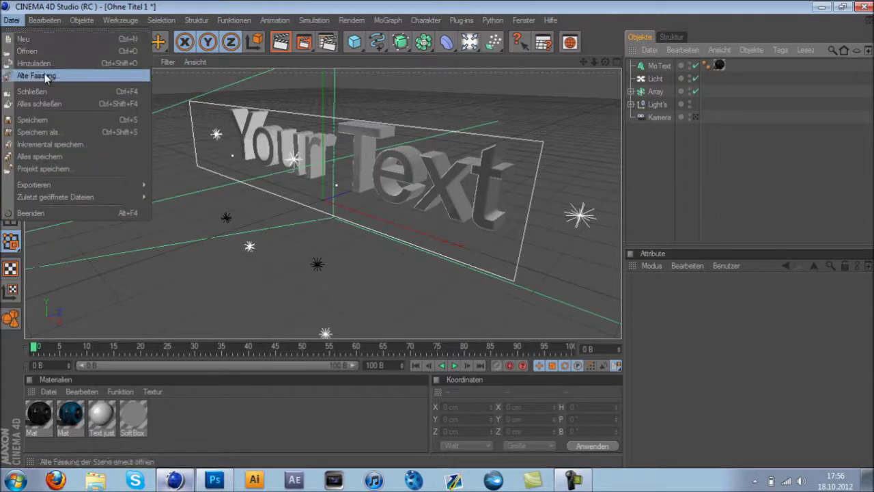
click(661, 141)
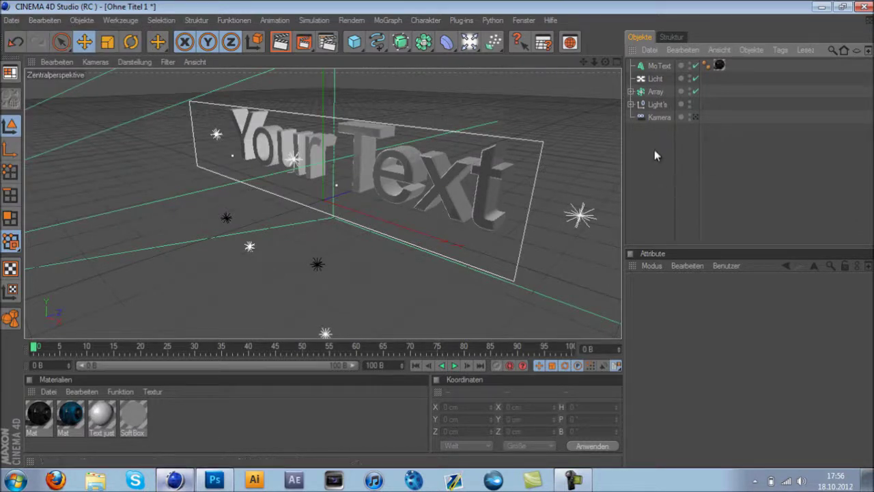
click(659, 66)
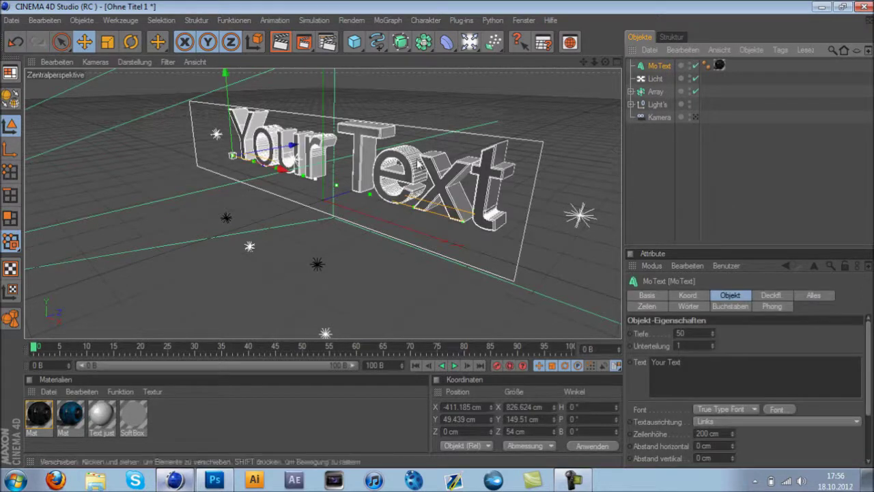
click(660, 79)
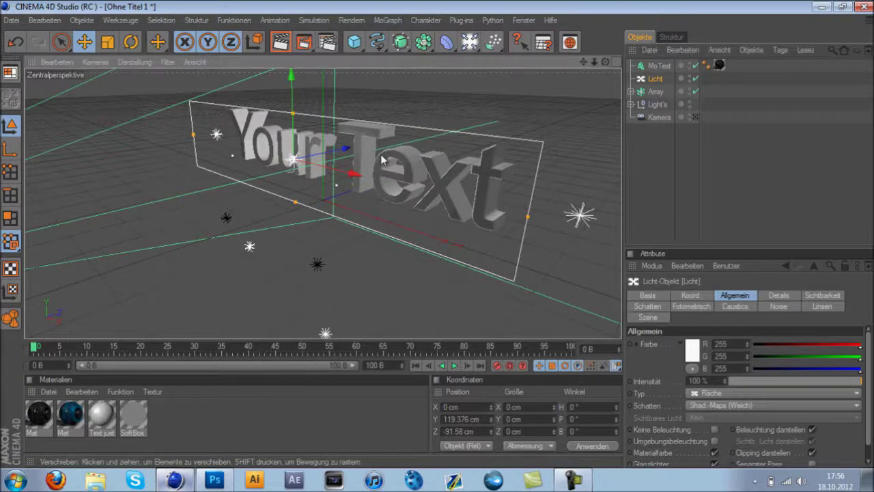
alt+drag(537, 155, 372, 159)
click(654, 92)
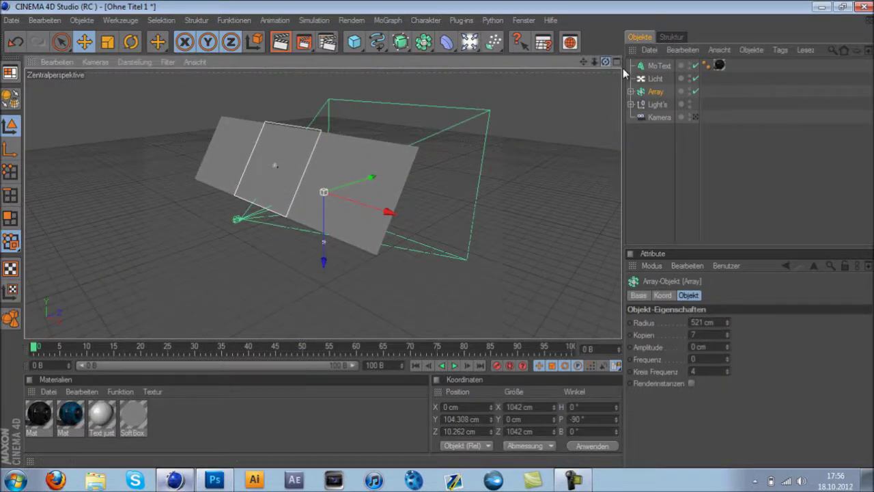
drag(604, 61, 441, 236)
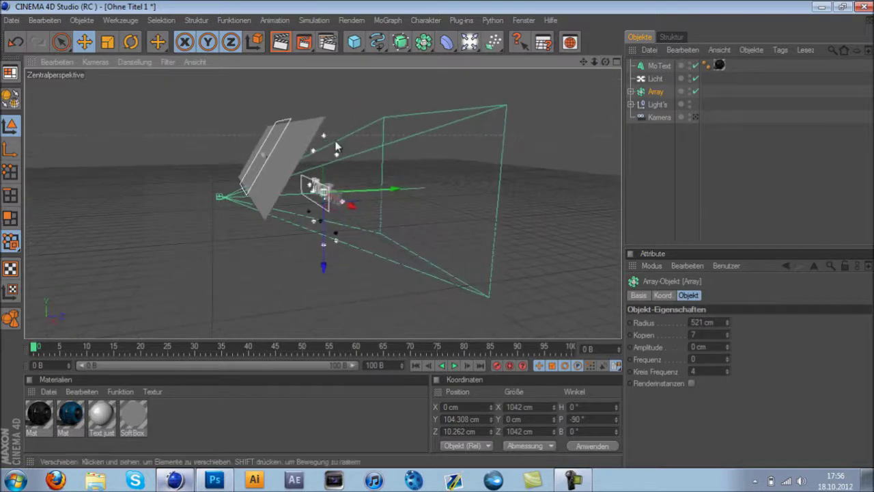
click(657, 104)
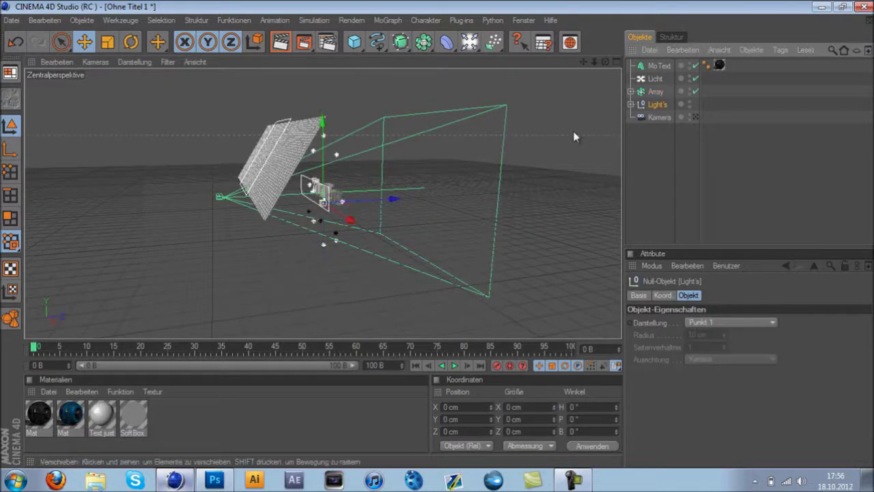
mouse_move(605, 61)
mouse_down()
mouse_move(425, 233)
mouse_move(437, 233)
mouse_up()
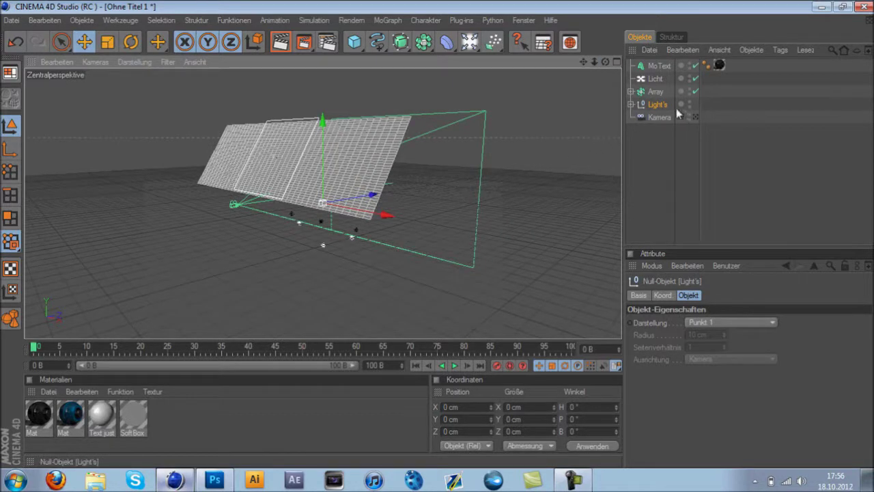
- Switch the viewport to look through the Kamera, framing the text straight on
click(659, 118)
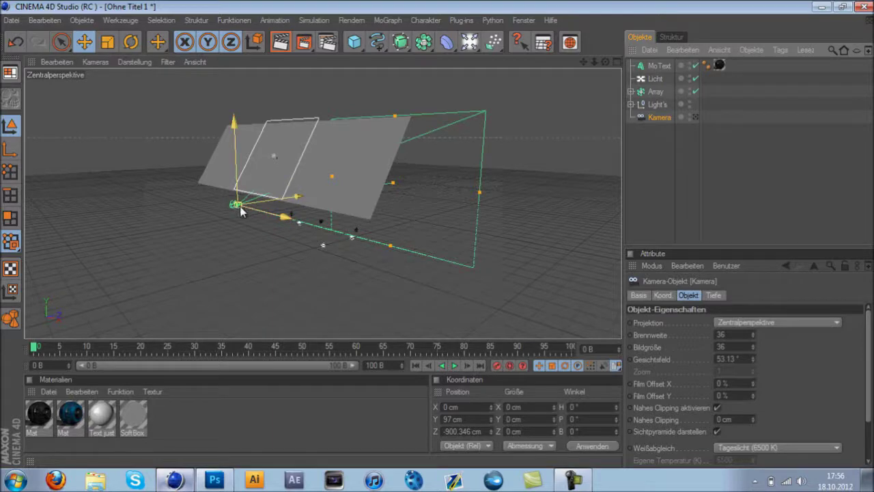
click(659, 65)
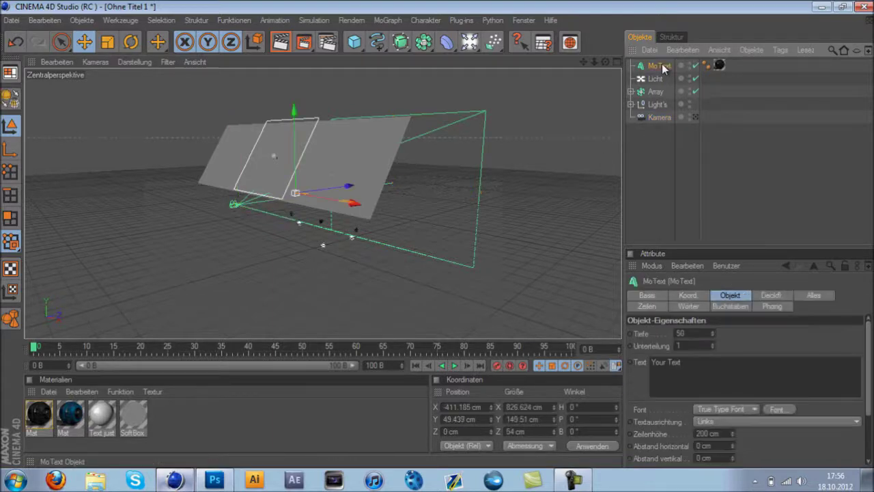
mouse_move(605, 62)
mouse_down()
mouse_move(441, 239)
mouse_move(403, 191)
mouse_move(588, 63)
mouse_up()
drag(438, 238, 434, 234)
click(696, 117)
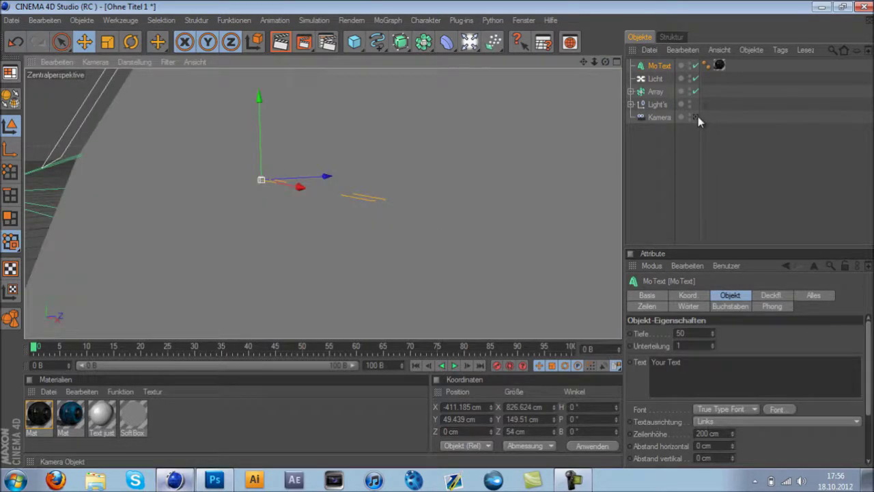
click(695, 117)
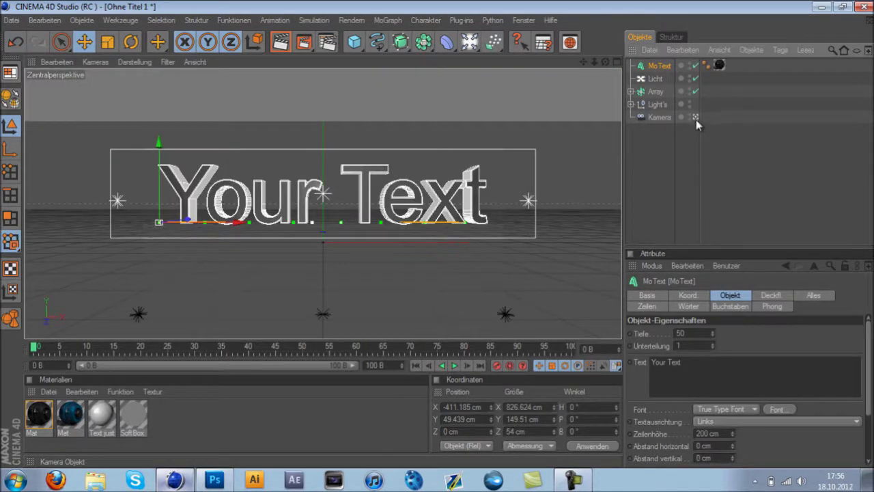
click(630, 147)
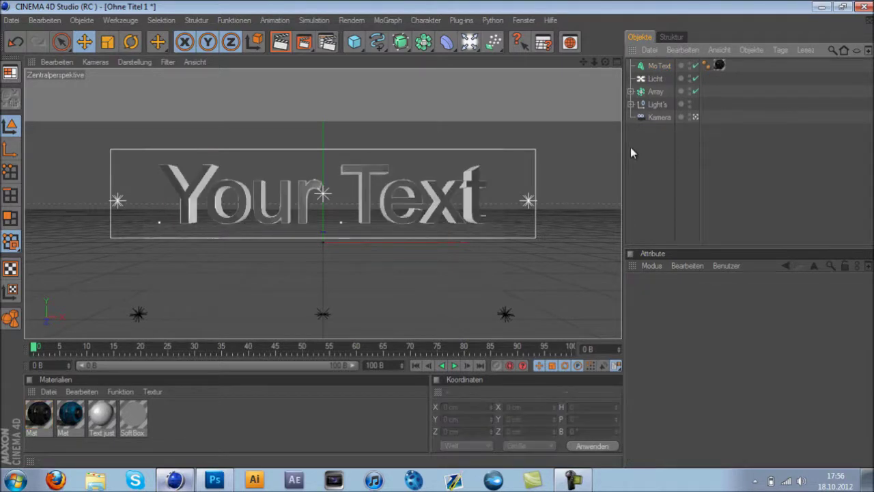
- Replace the MoText's 'Your Text' with FipsGFX and bring up the Schriftart font dialog
click(657, 65)
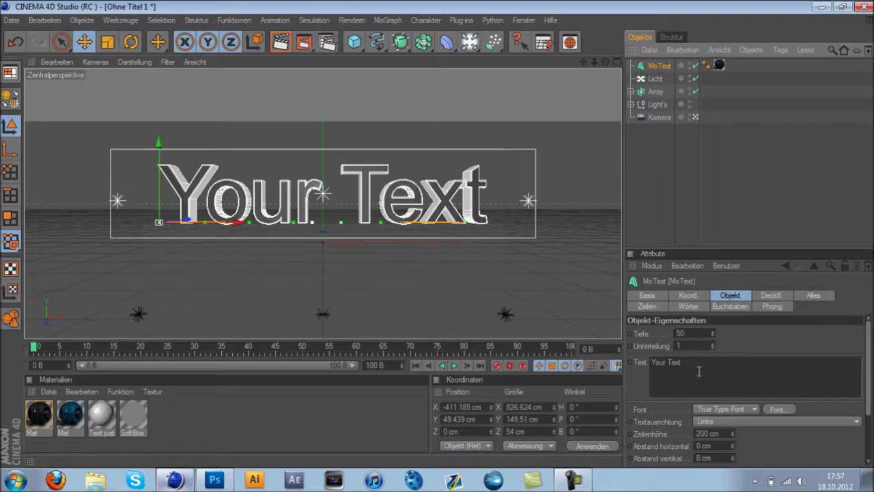
click(661, 144)
click(662, 66)
click(703, 368)
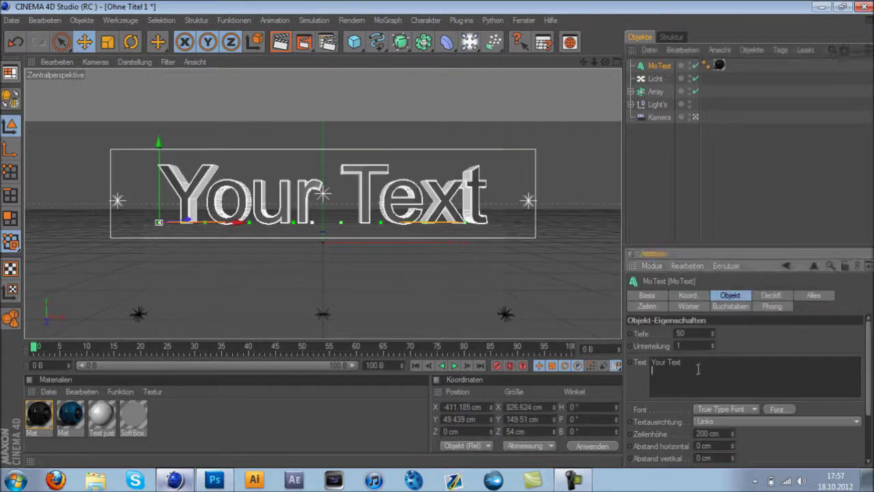
drag(643, 378, 630, 355)
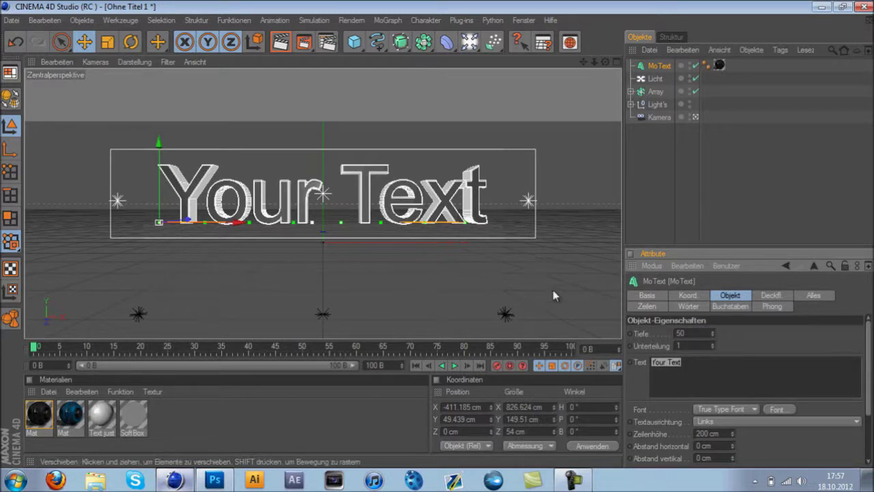
text(Fips()FX)
click(745, 342)
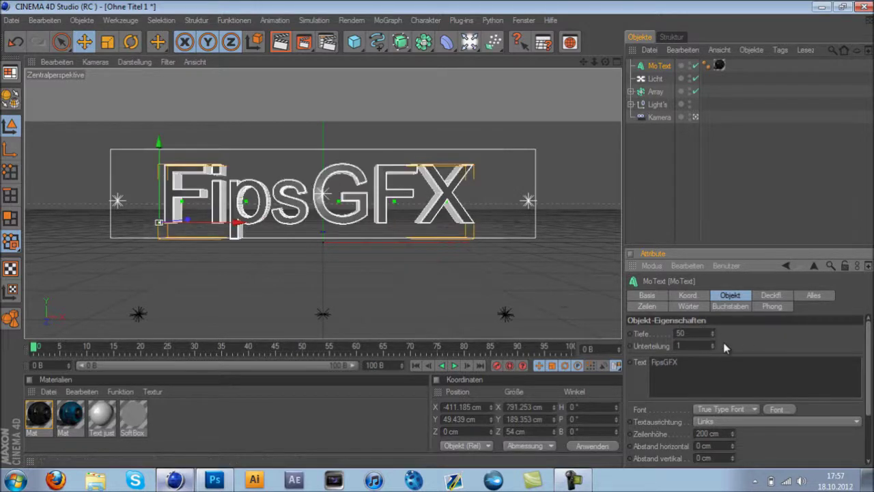
click(778, 408)
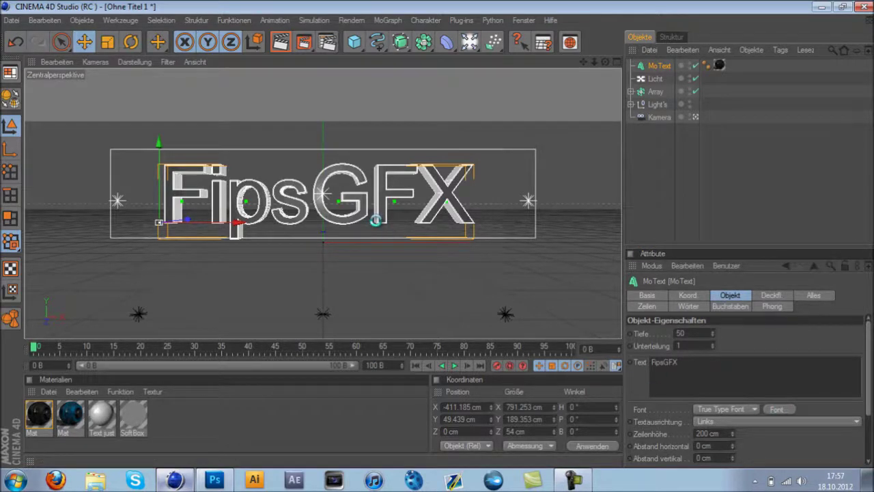
mouse_move(202, 88)
mouse_down()
mouse_move(559, 82)
mouse_move(736, 145)
mouse_up()
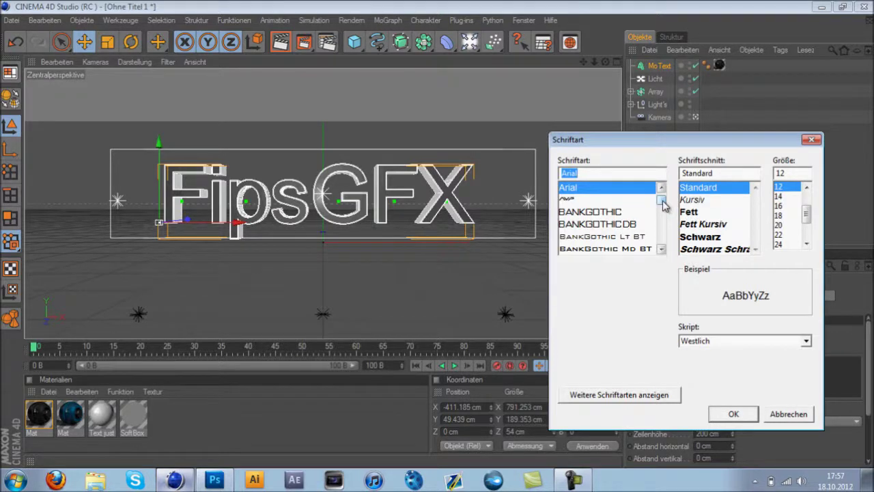
- Browse the Schriftart font list and try the Franchise font
scroll(663, 202, down, 10)
scroll(640, 218, down, 1)
scroll(640, 219, down, 3)
scroll(641, 219, down, 2)
scroll(640, 219, down, 1)
scroll(640, 219, down, 4)
scroll(640, 219, down, 2)
scroll(640, 219, down, 2)
scroll(640, 219, down, 1)
scroll(640, 218, down, 3)
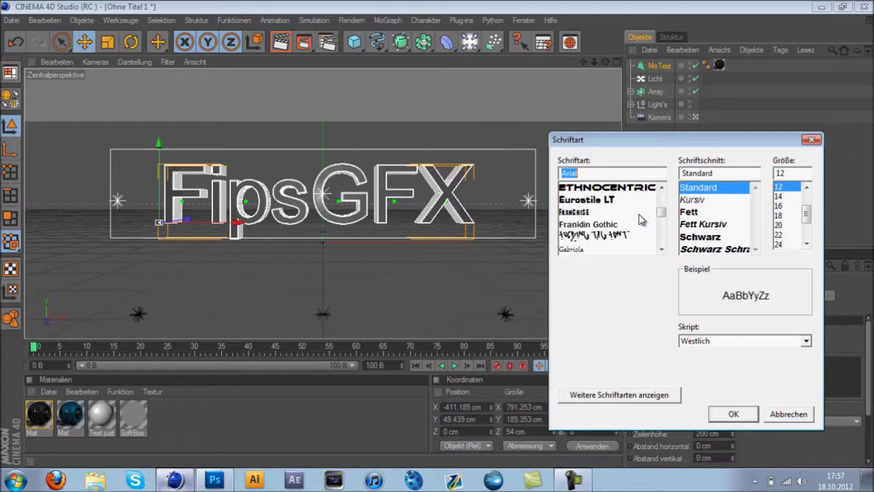
click(591, 212)
- Set the font to jk abode demo and move the text right to X −242.32 cm
scroll(622, 242, down, 3)
scroll(625, 235, down, 2)
scroll(625, 236, down, 1)
scroll(625, 236, down, 1)
scroll(625, 235, down, 1)
scroll(625, 235, down, 1)
scroll(625, 232, down, 2)
scroll(623, 226, down, 2)
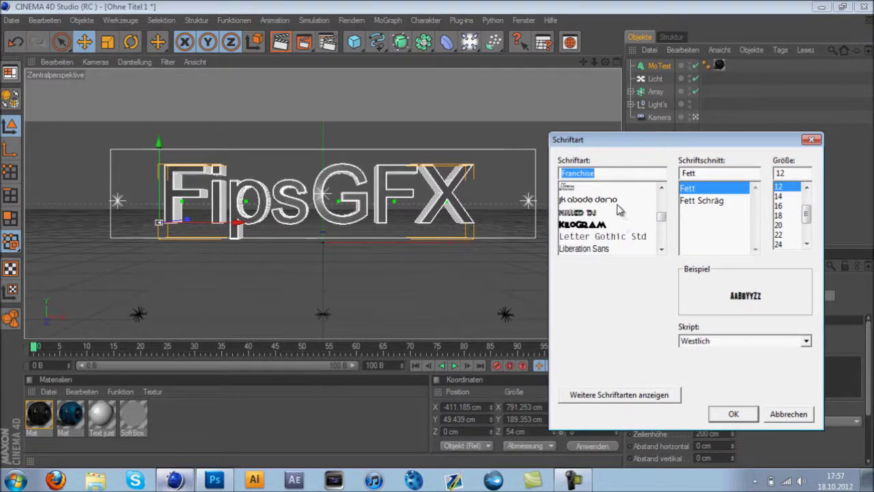
click(618, 201)
click(731, 413)
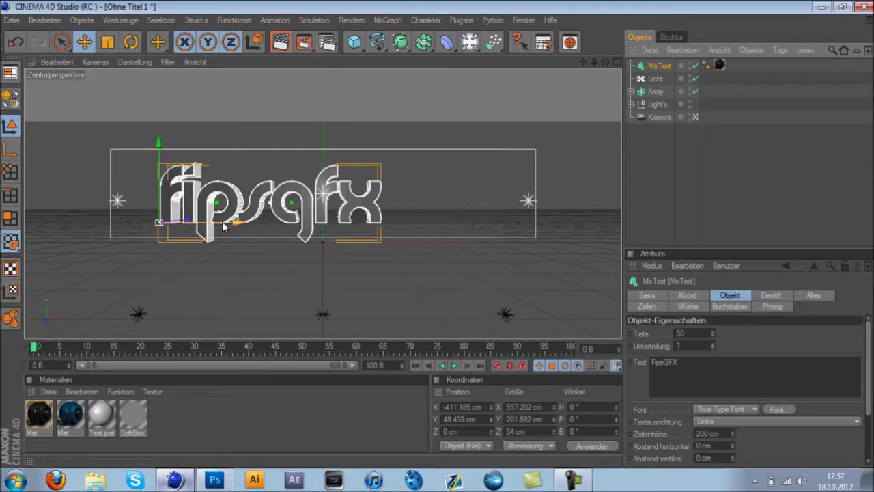
drag(223, 227, 438, 239)
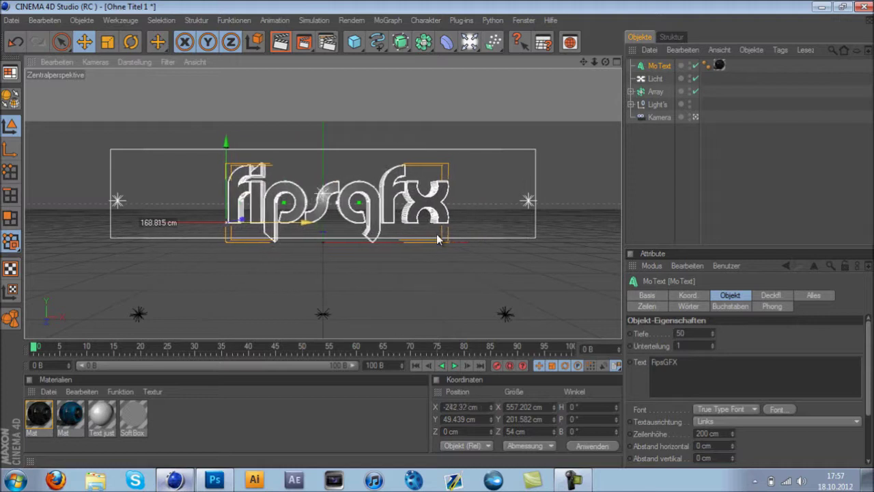
click(655, 149)
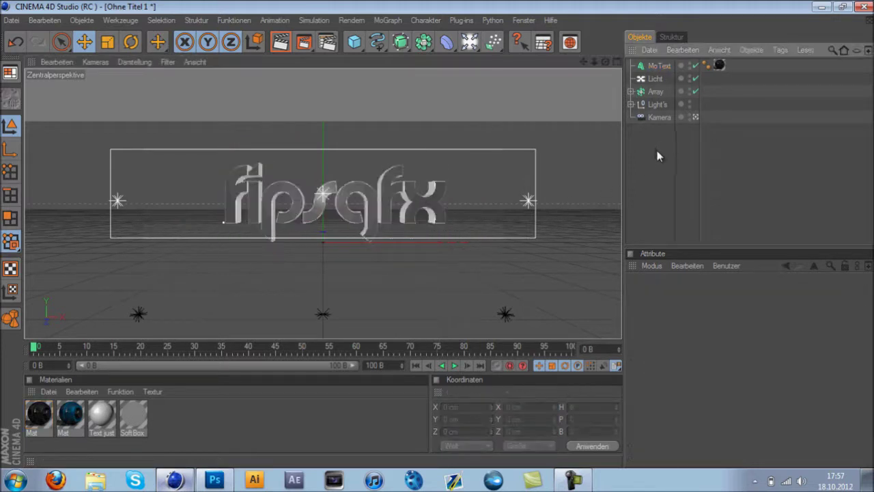
click(659, 66)
click(672, 181)
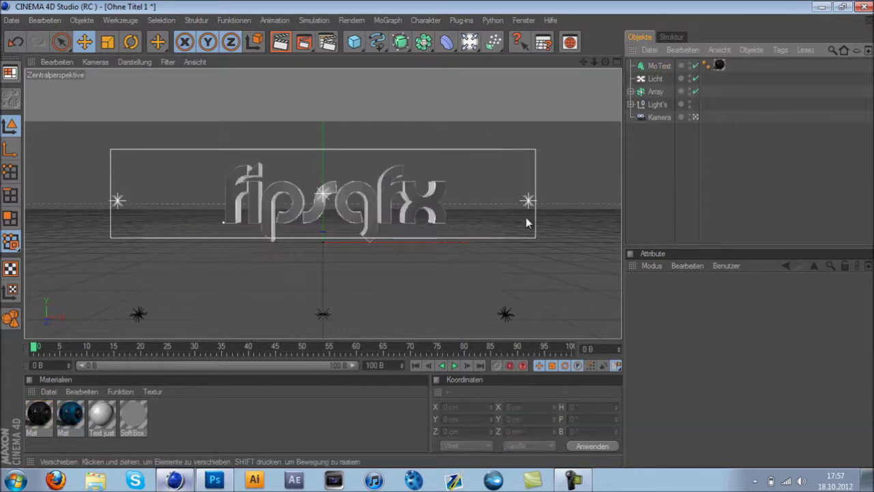
click(662, 66)
click(657, 204)
click(650, 68)
click(637, 149)
drag(672, 157, 652, 61)
click(656, 157)
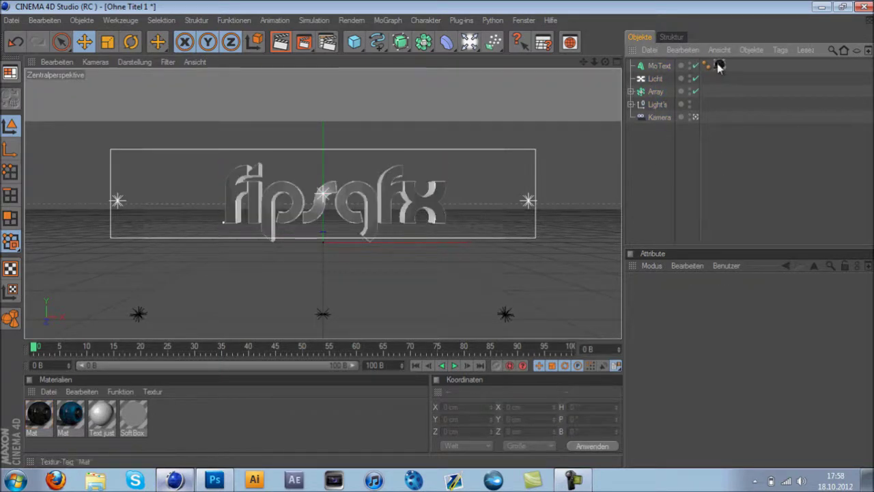
click(660, 66)
click(718, 65)
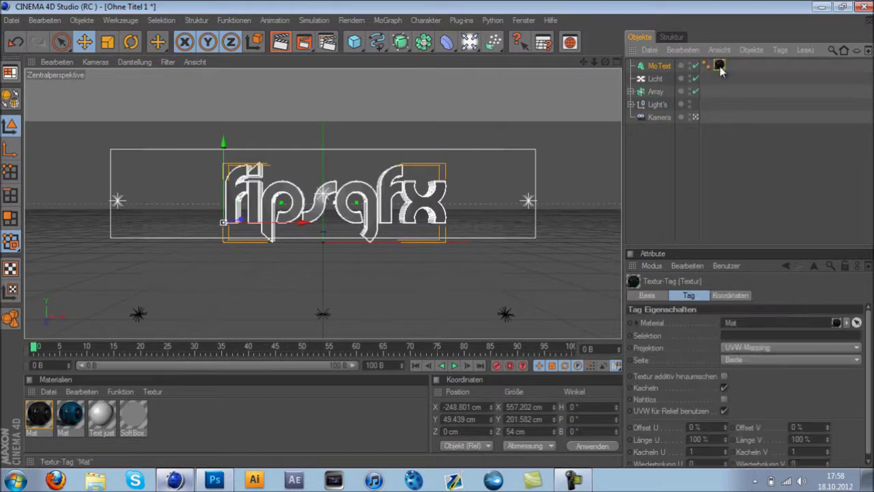
click(408, 268)
click(43, 419)
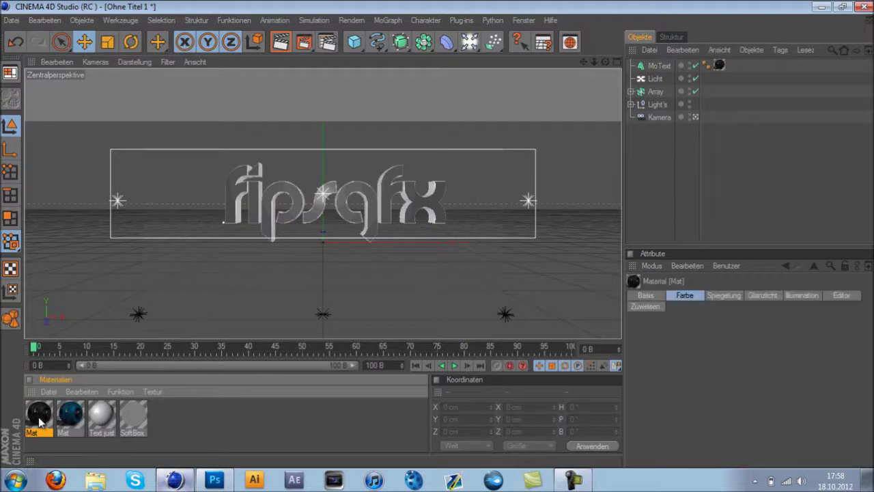
click(718, 65)
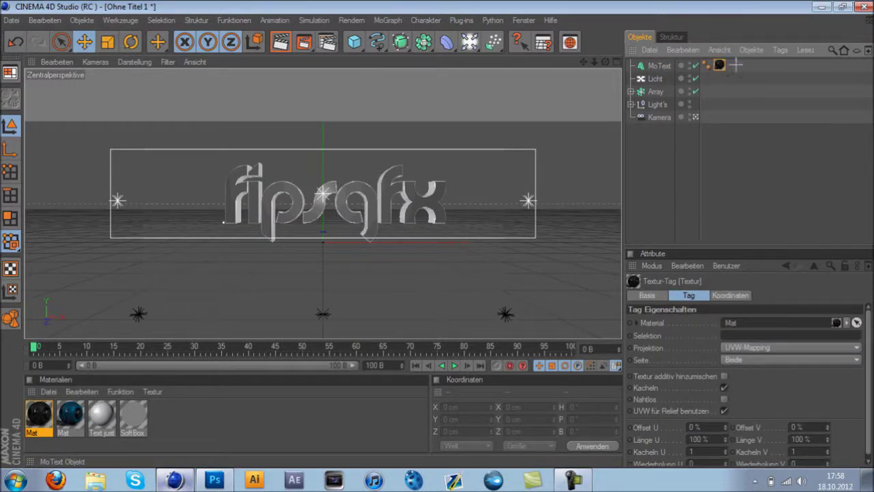
click(710, 157)
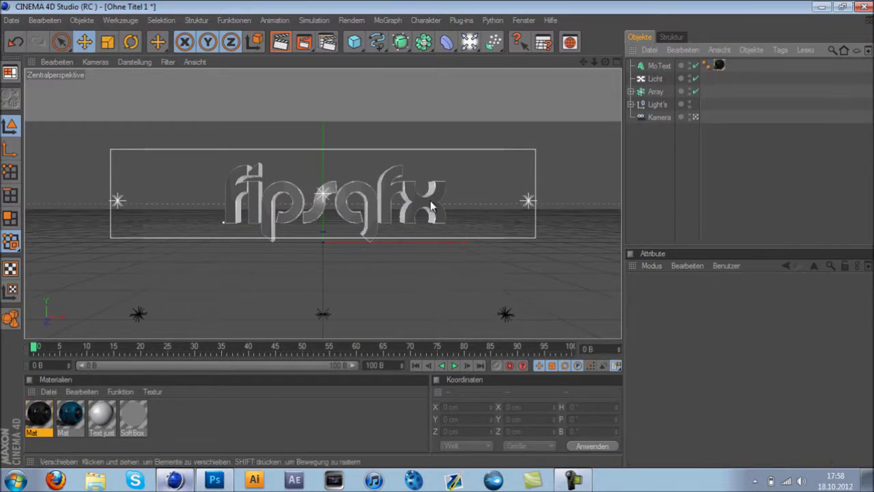
click(281, 43)
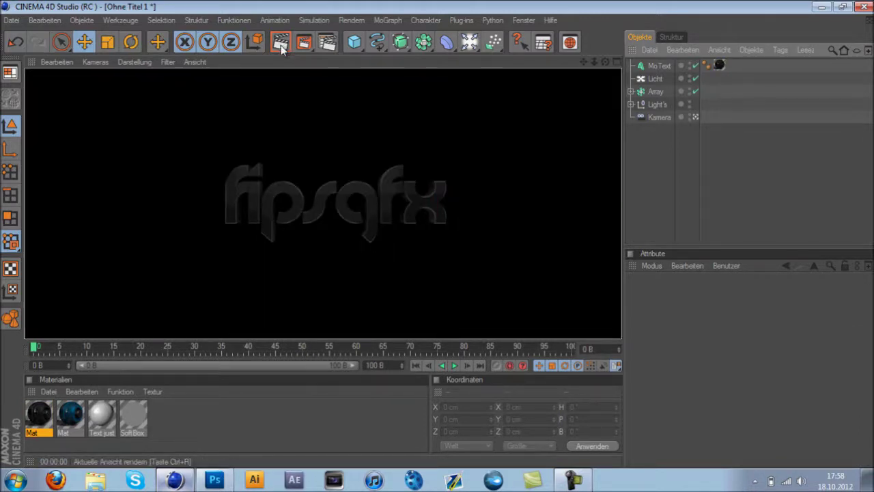
click(819, 8)
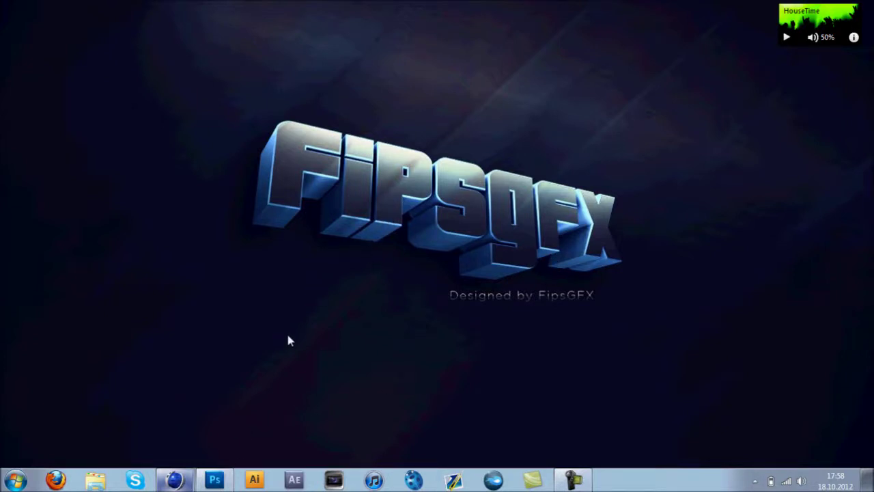
click(174, 480)
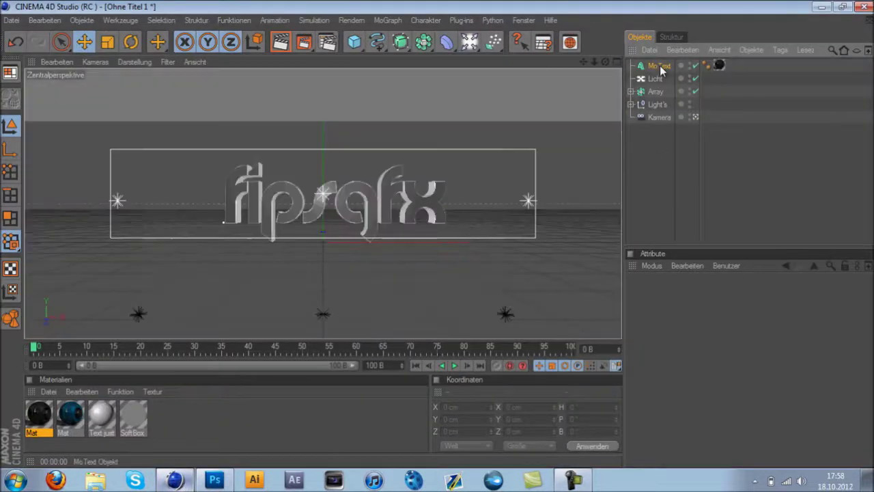
click(658, 66)
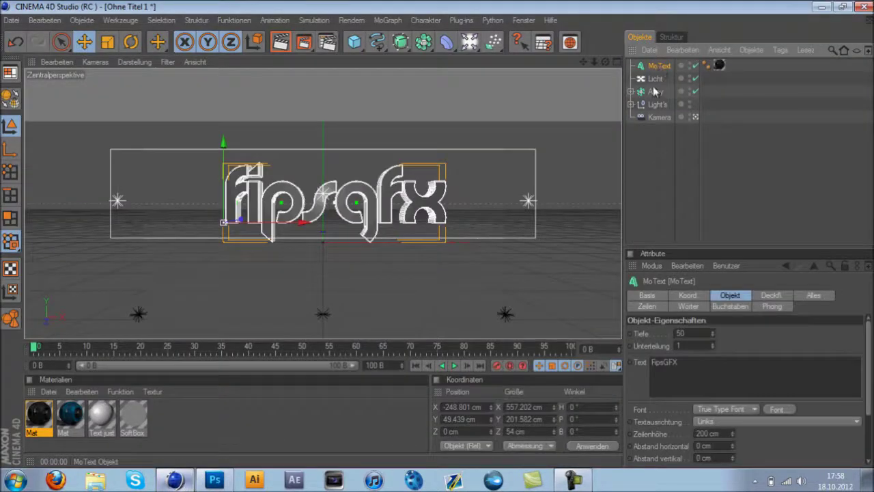
- Open the second, blue Mat material in the Material-Editor and give its colour a green hue
click(77, 418)
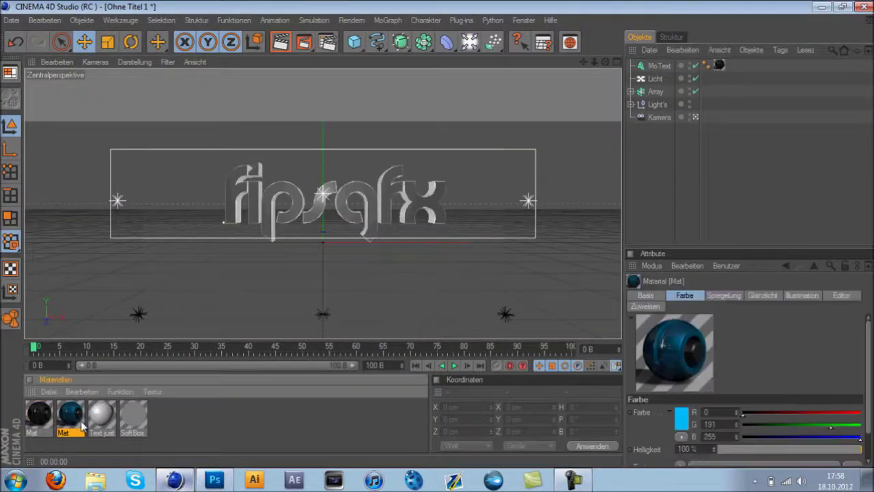
double_click(74, 415)
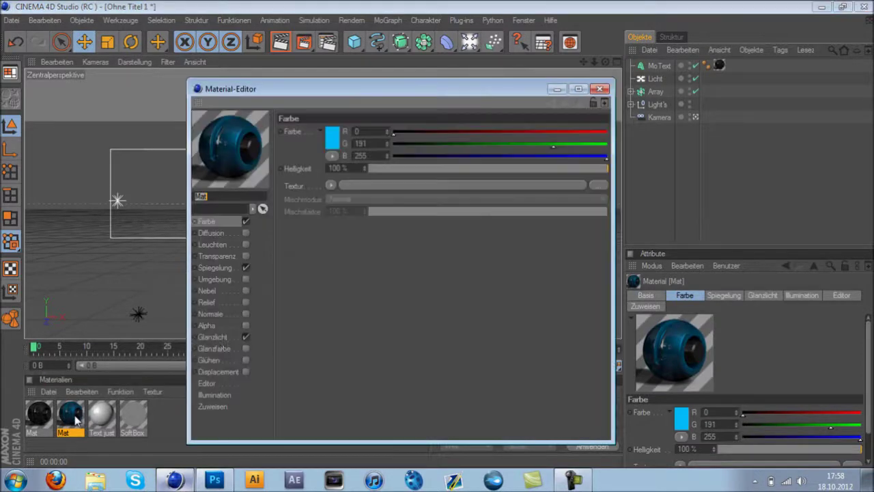
mouse_move(458, 91)
mouse_down()
mouse_move(533, 228)
mouse_move(554, 187)
mouse_up()
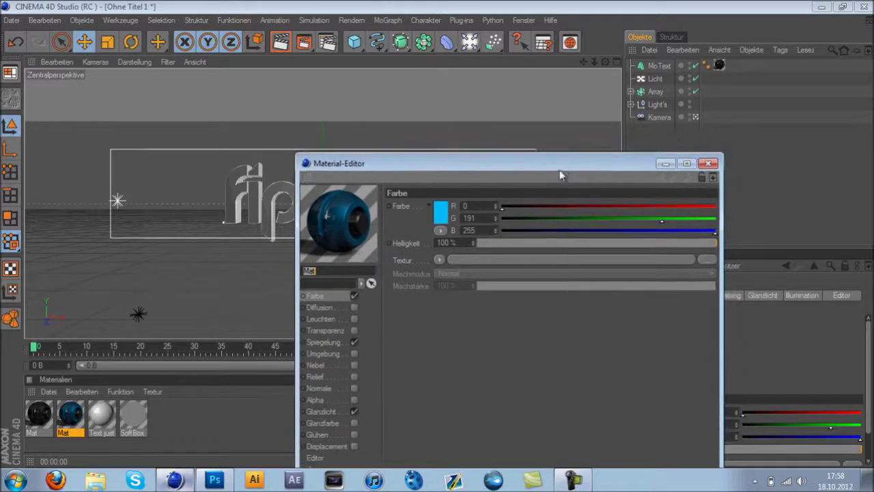
drag(555, 191, 637, 213)
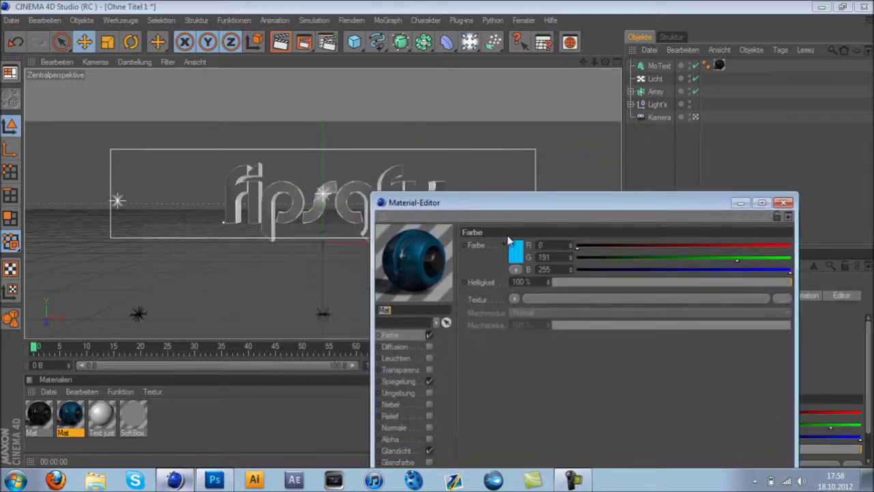
drag(482, 212, 472, 186)
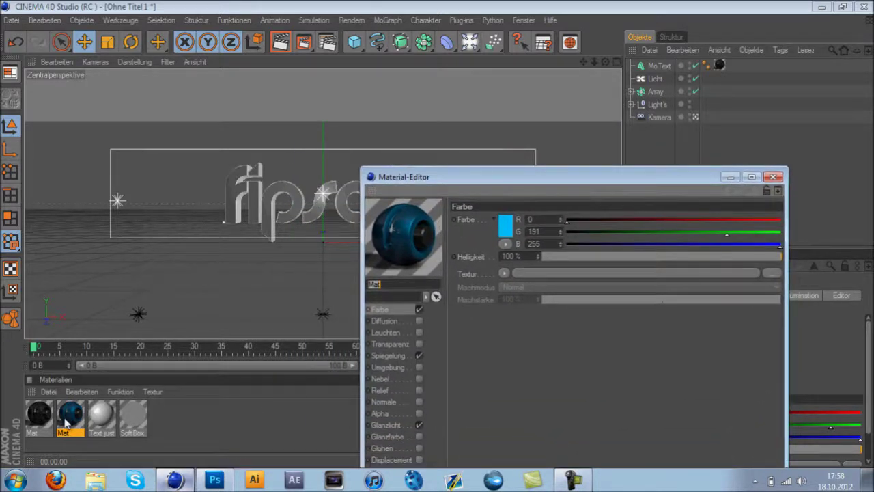
click(384, 309)
click(513, 235)
click(510, 263)
click(518, 241)
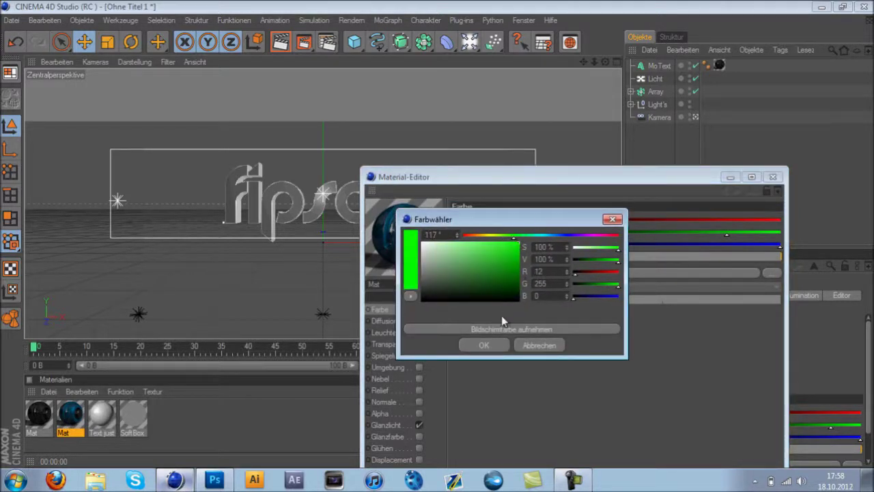
click(492, 347)
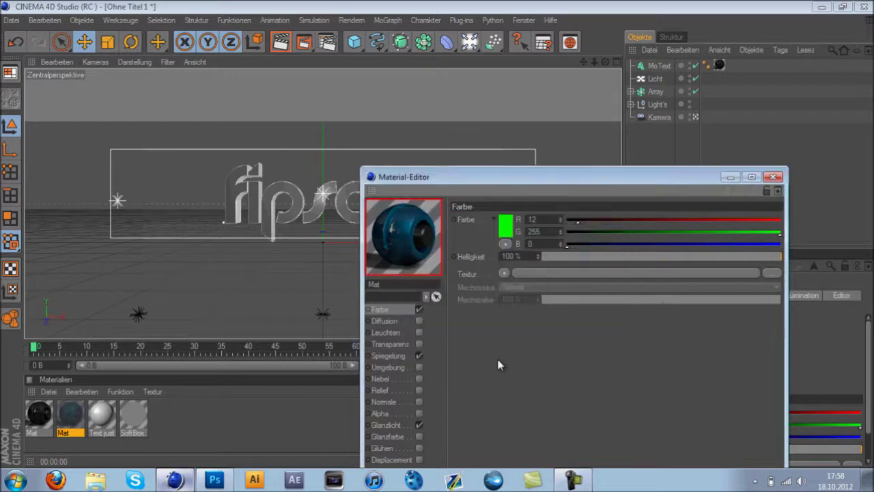
- Refine the colour to bright yellowish green (R 25, G 255, B 0) and close the editor
click(506, 225)
mouse_move(508, 179)
mouse_down()
mouse_move(571, 181)
mouse_move(480, 179)
mouse_up()
click(508, 204)
mouse_move(523, 204)
mouse_down()
mouse_move(539, 175)
mouse_move(509, 181)
mouse_up()
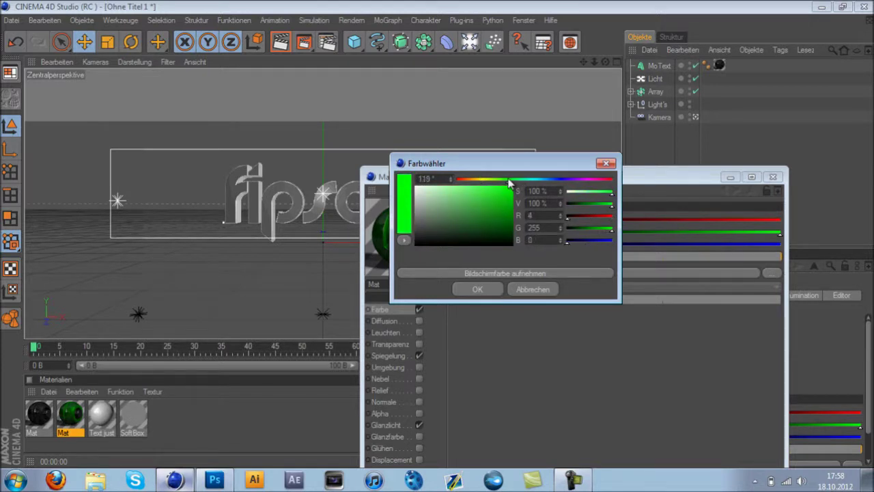
drag(521, 189, 508, 186)
click(477, 289)
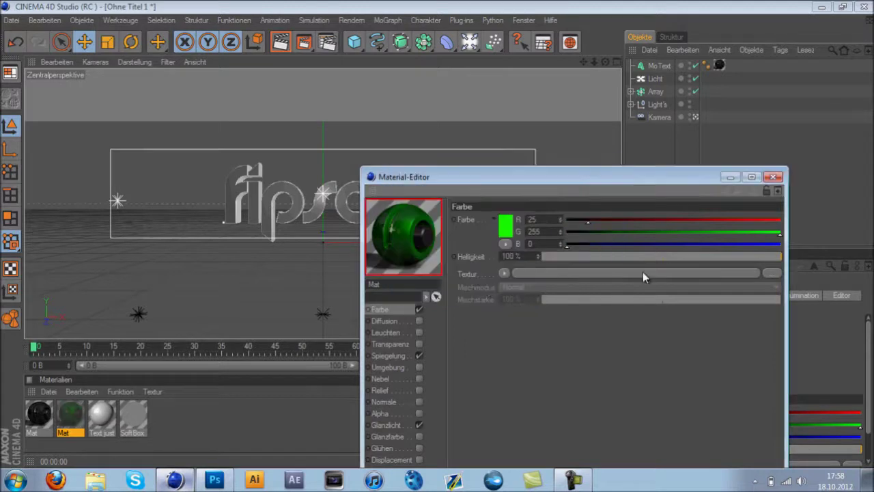
click(773, 176)
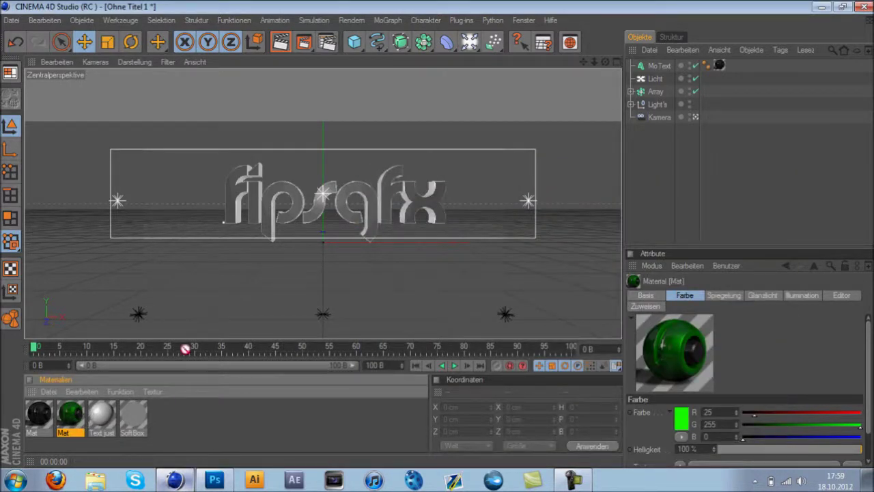
- Apply the green Mat to MoText, place the black tag after it, and limit the green tag to selection C1
drag(73, 419, 659, 66)
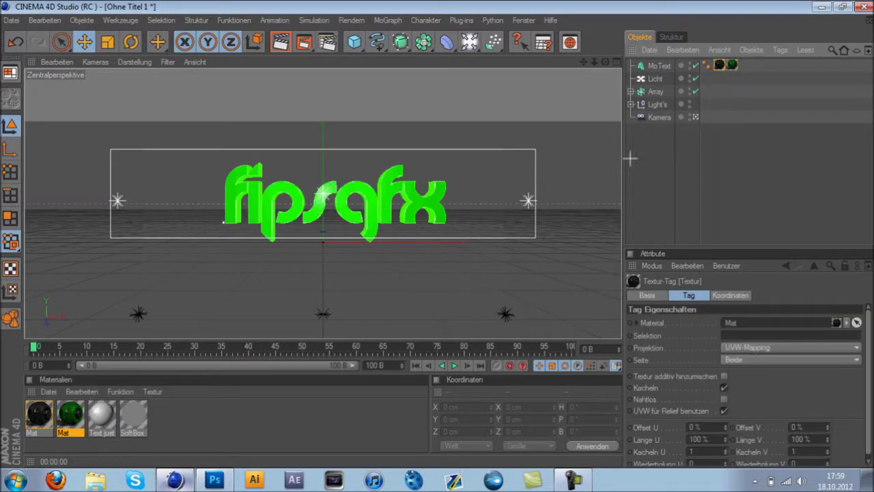
click(716, 74)
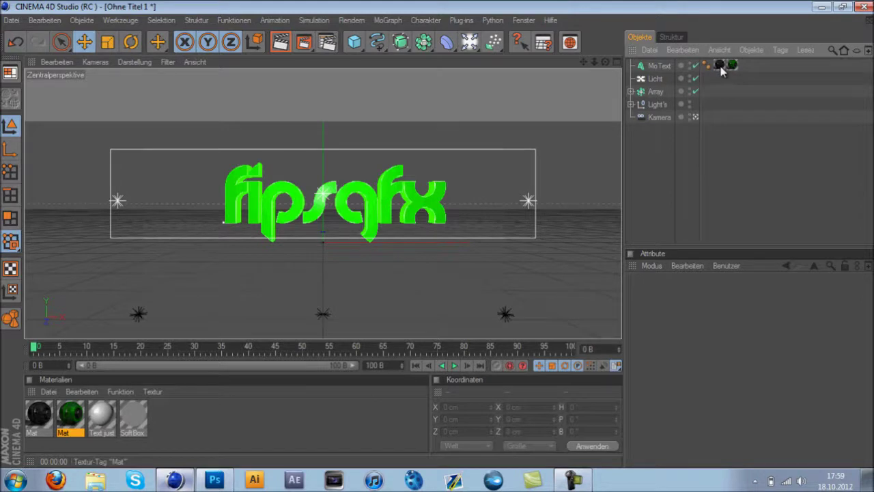
click(721, 66)
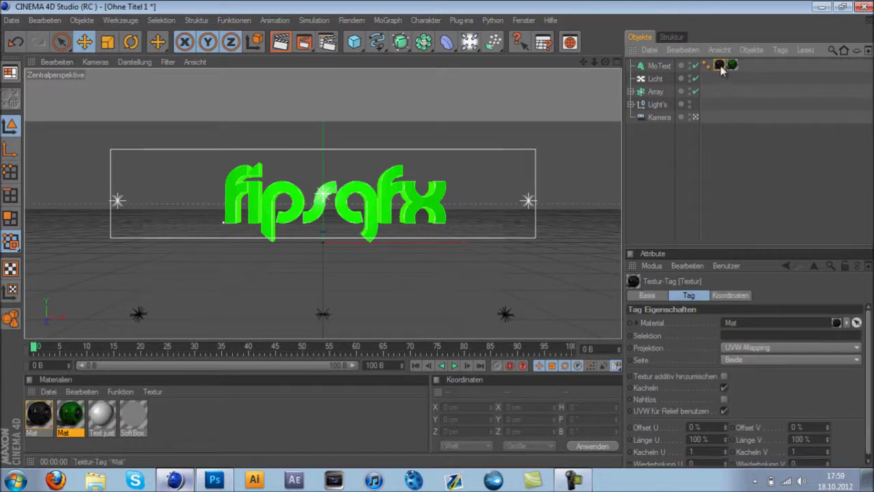
drag(721, 67, 740, 66)
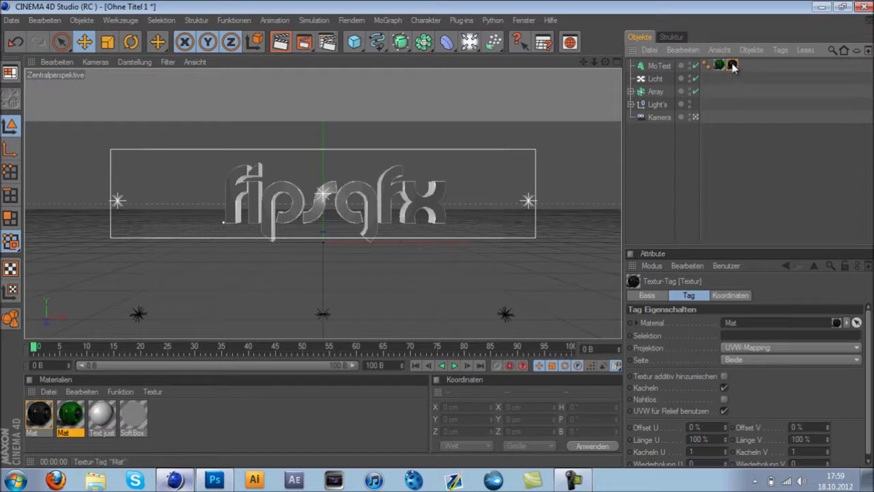
click(743, 335)
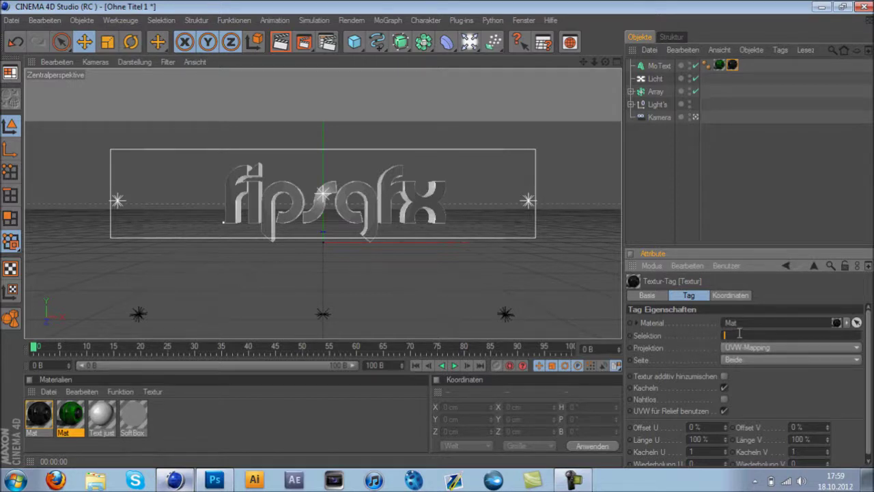
text(C1)
click(758, 169)
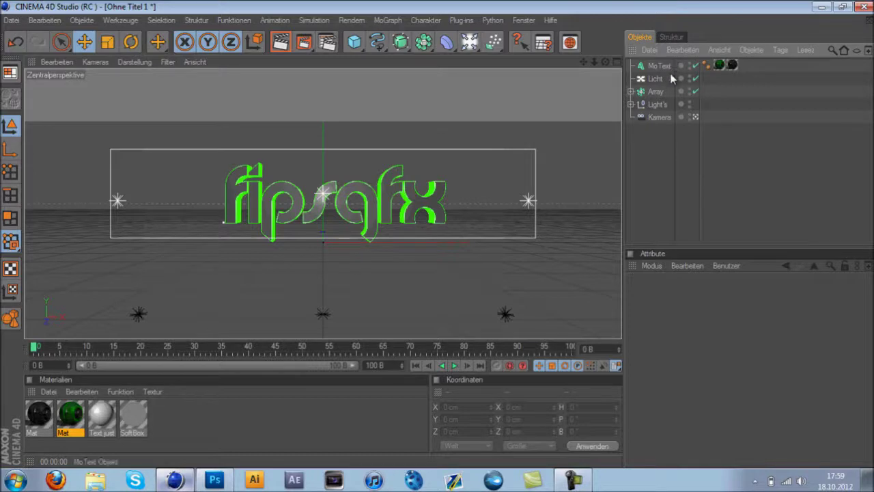
click(662, 66)
- Orbit the editor view and test-render the green-edged text, then return to the Kamera view
click(695, 118)
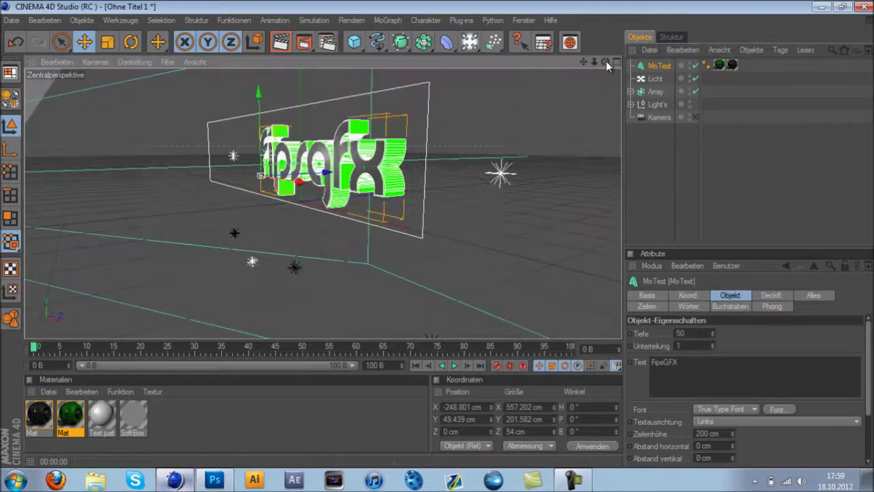
mouse_move(606, 61)
mouse_down()
mouse_move(428, 240)
mouse_move(530, 113)
mouse_up()
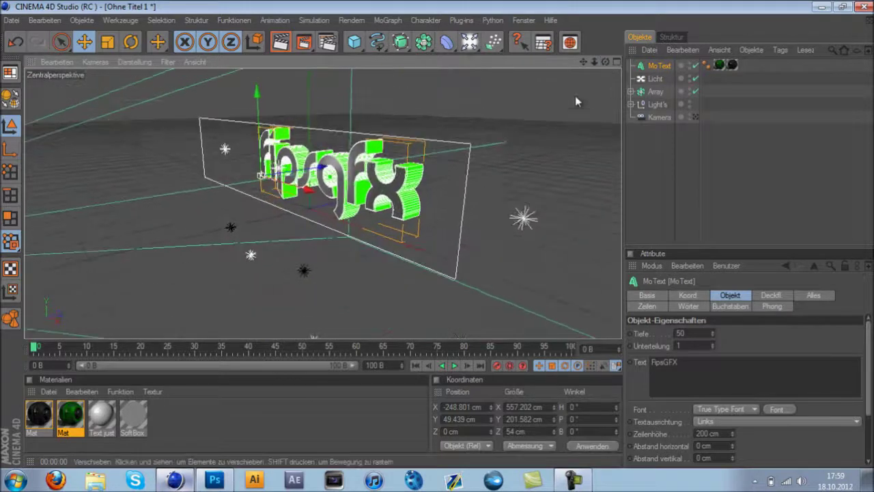
click(287, 54)
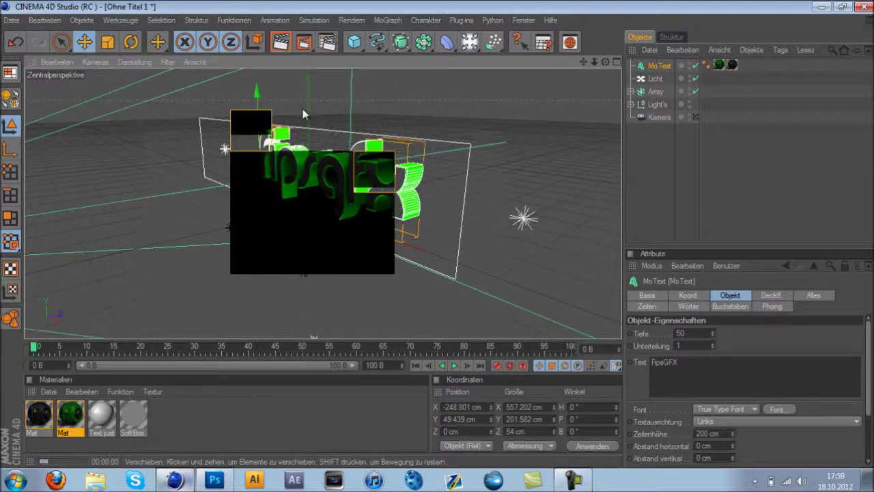
click(660, 178)
click(696, 117)
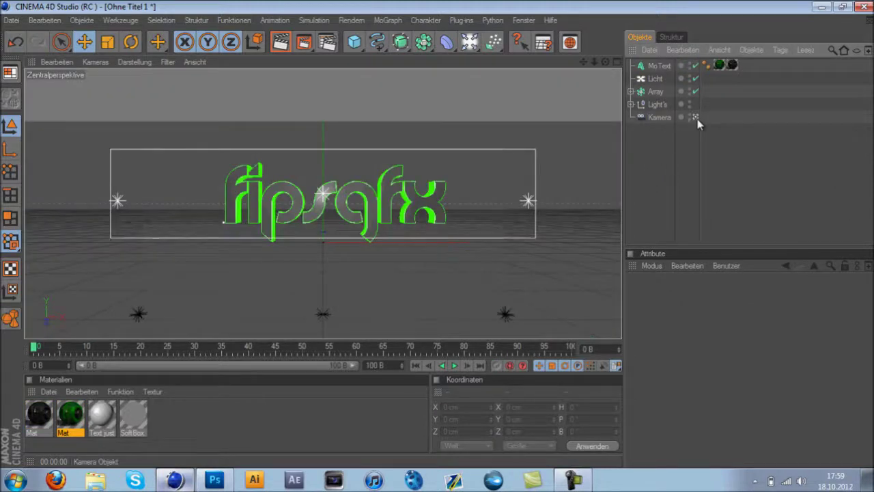
- Compare with the reference logo and select the MoText object for editing
click(660, 66)
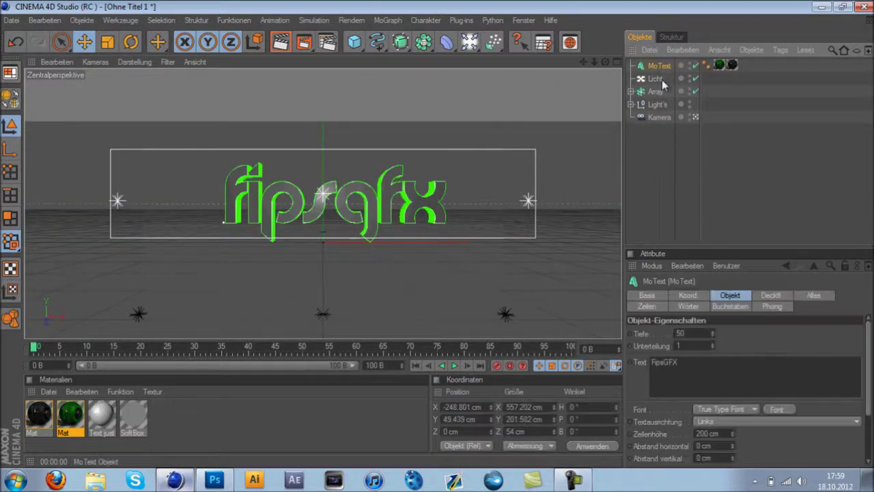
click(825, 7)
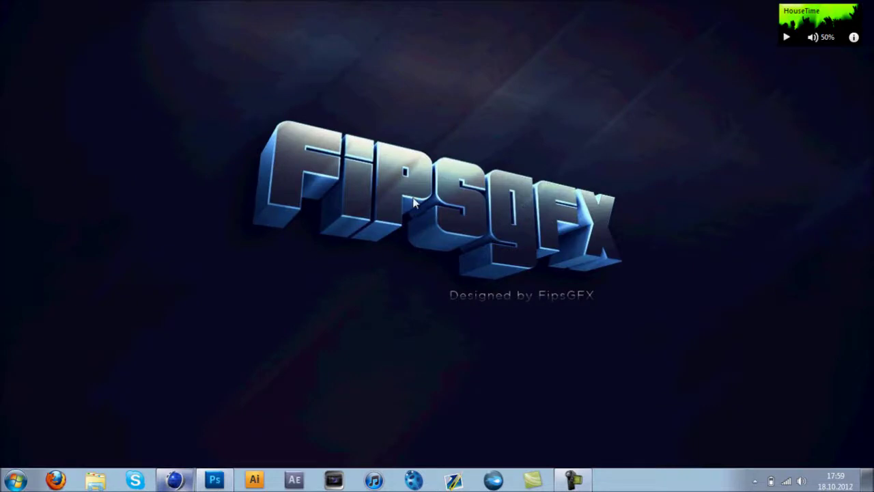
click(175, 480)
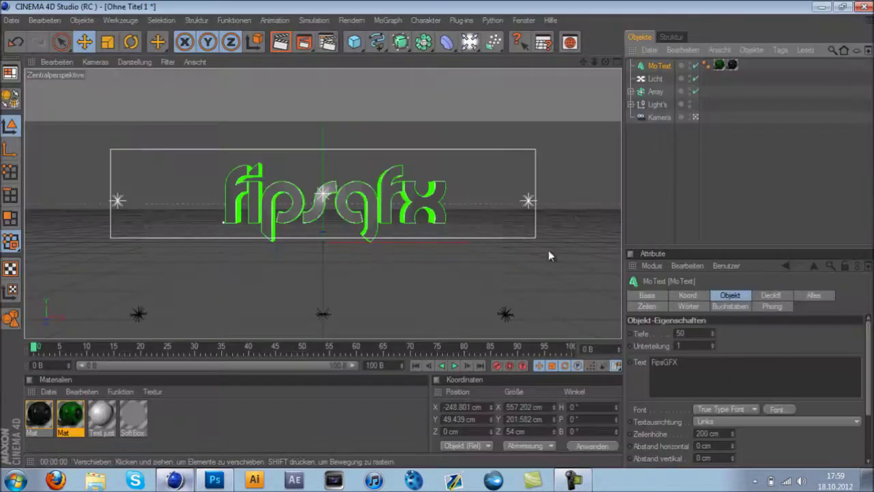
click(642, 171)
click(666, 120)
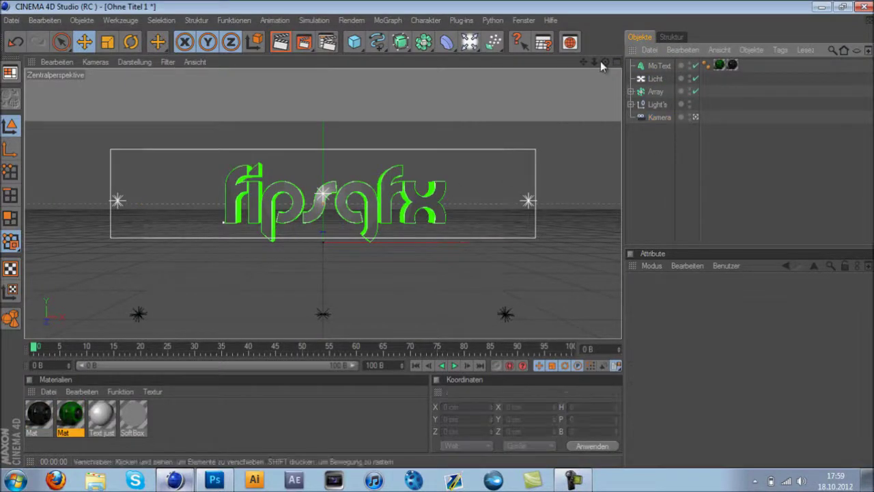
click(660, 68)
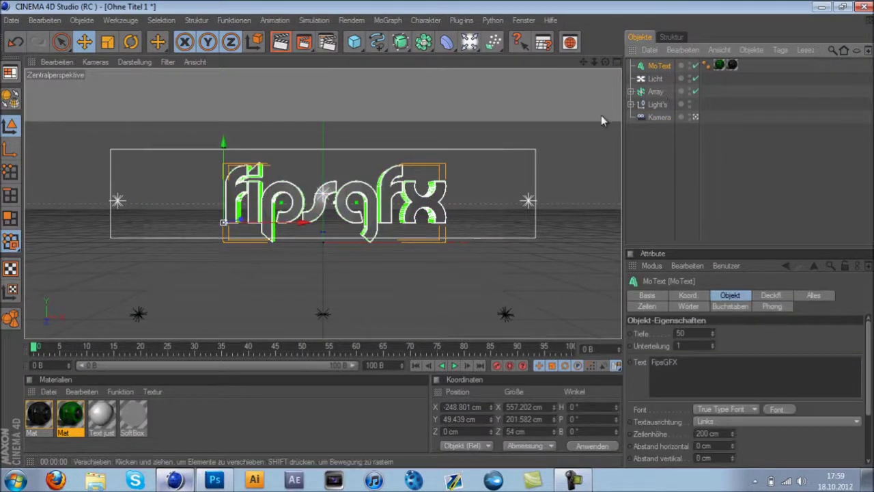
click(131, 42)
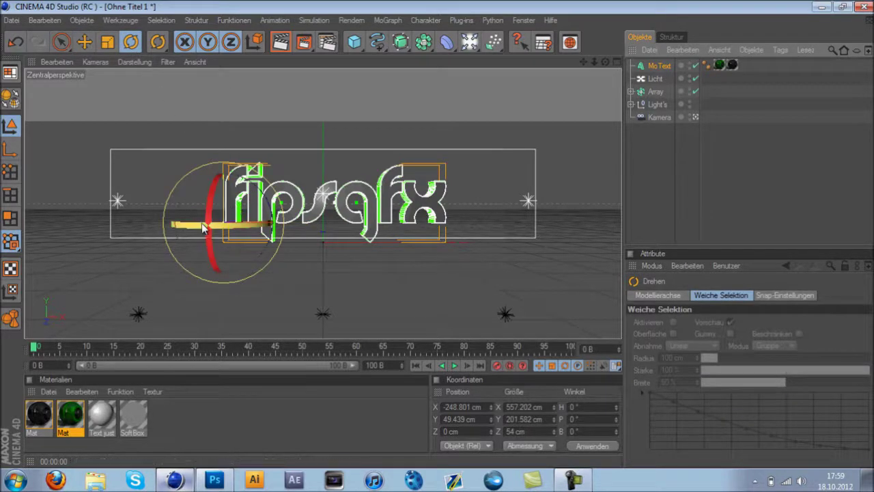
- Rotate the MoText with the Rotate tool gizmo into an angled pose
click(659, 66)
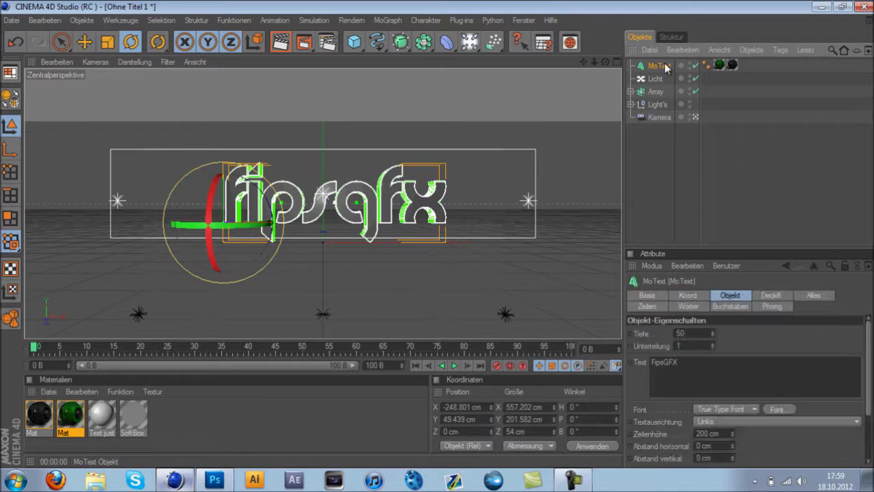
click(133, 43)
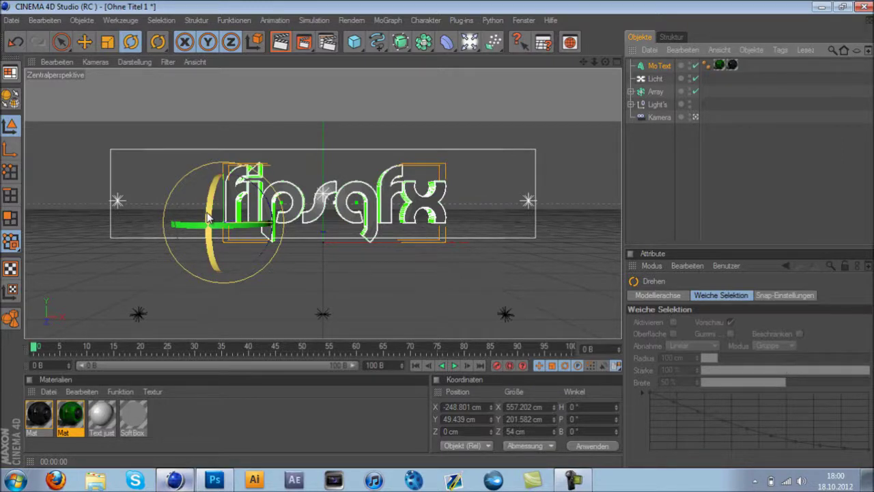
drag(208, 217, 208, 217)
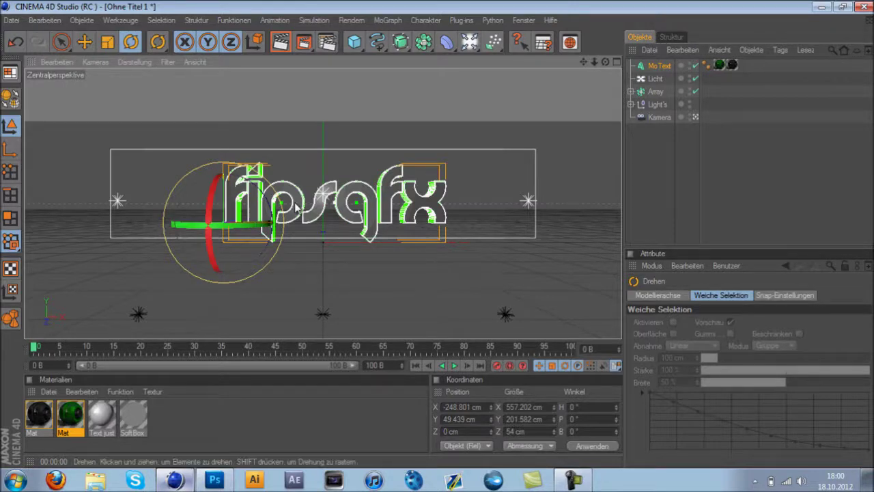
mouse_move(209, 215)
mouse_down()
mouse_move(215, 187)
mouse_move(262, 220)
mouse_up()
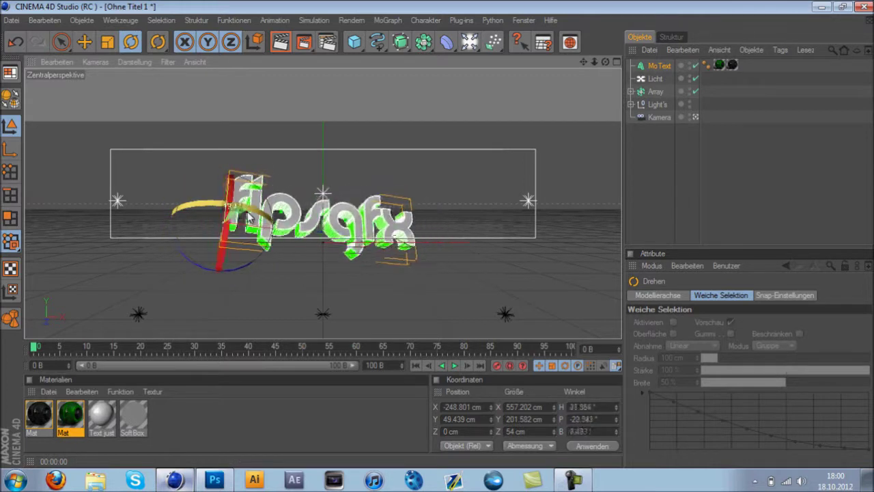
mouse_move(262, 220)
mouse_down()
mouse_move(239, 222)
mouse_move(395, 207)
mouse_up()
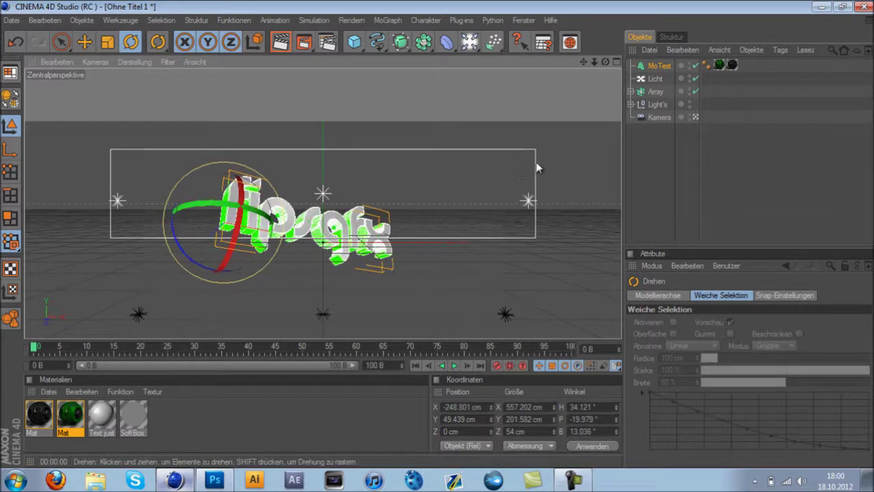
drag(264, 186, 242, 195)
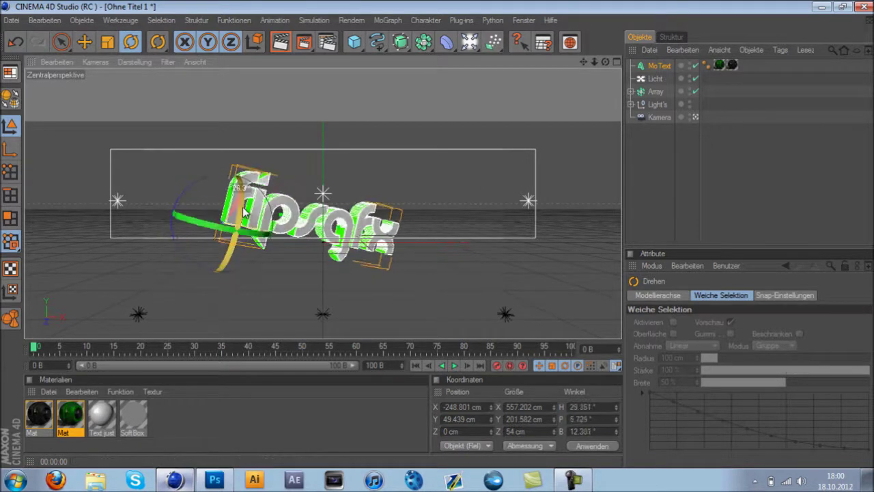
- Fine-tune the tilt to about 38° heading, −14° pitch, 7° bank, matching the reference logo
click(822, 8)
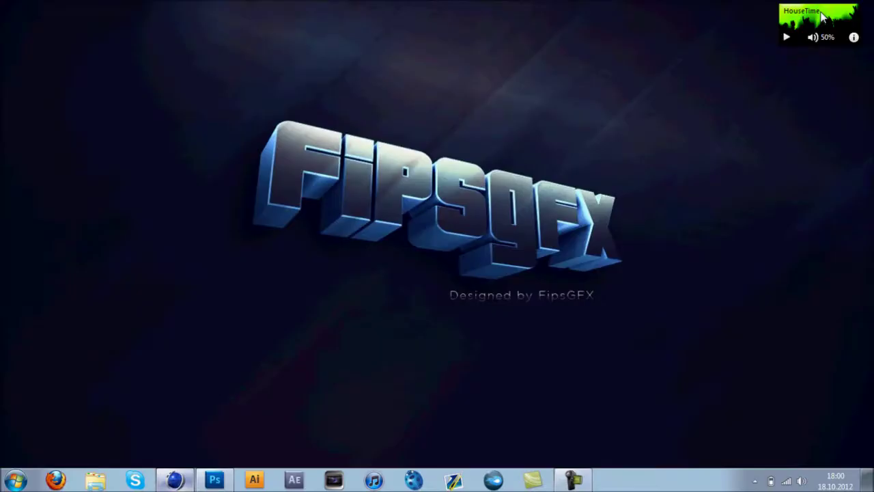
click(175, 480)
drag(190, 185, 185, 193)
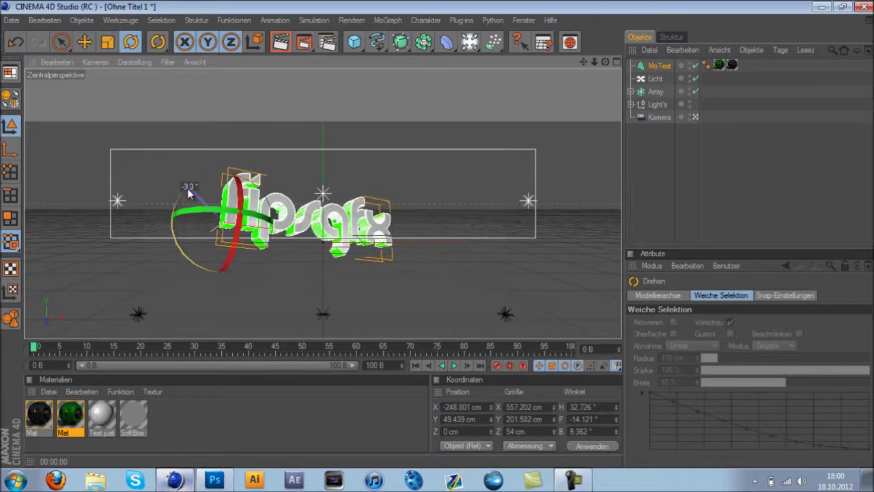
drag(232, 235, 228, 214)
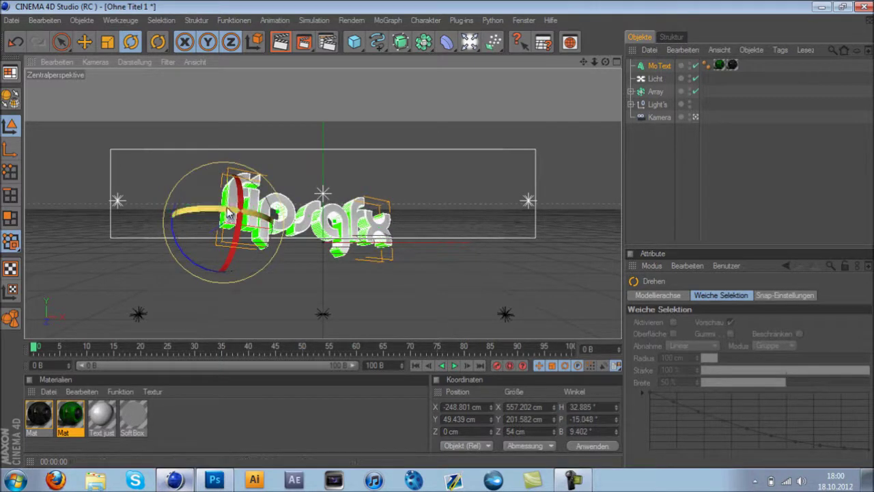
mouse_move(179, 231)
mouse_down()
mouse_move(217, 237)
mouse_move(261, 225)
mouse_move(252, 229)
mouse_move(253, 216)
mouse_up()
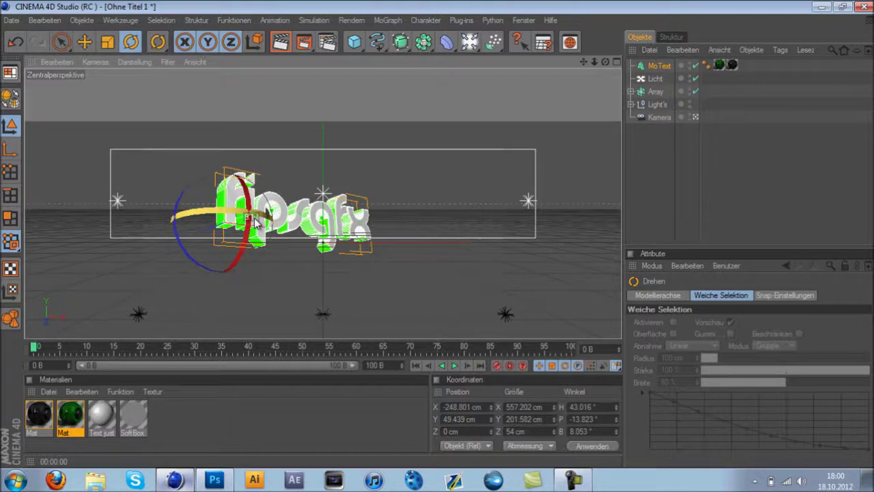
drag(253, 218, 254, 220)
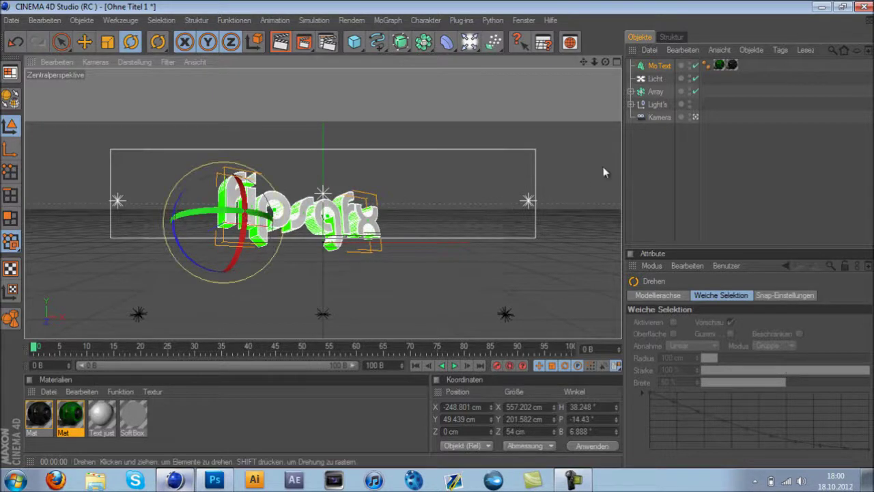
click(655, 146)
scroll(337, 208, up, 2)
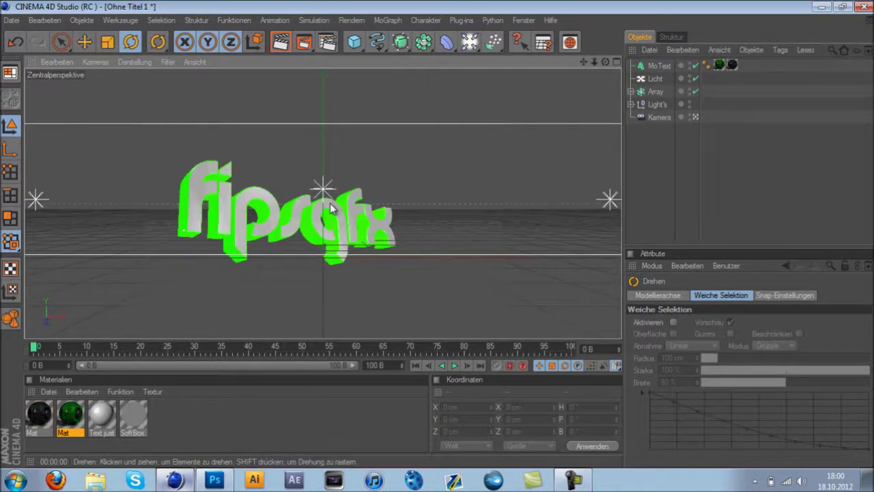
- Zoom and pan to frame the tilted text larger, test-render it, and compare with the reference logo
scroll(337, 208, up, 1)
scroll(336, 208, up, 1)
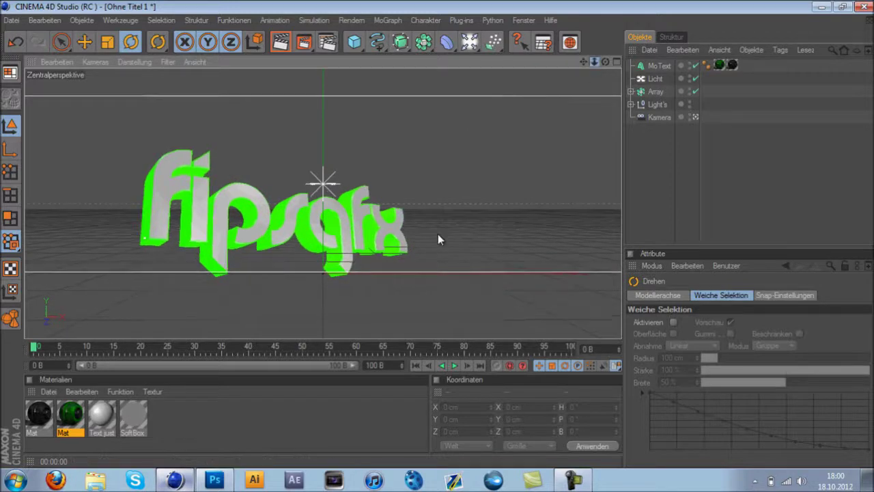
drag(583, 62, 439, 239)
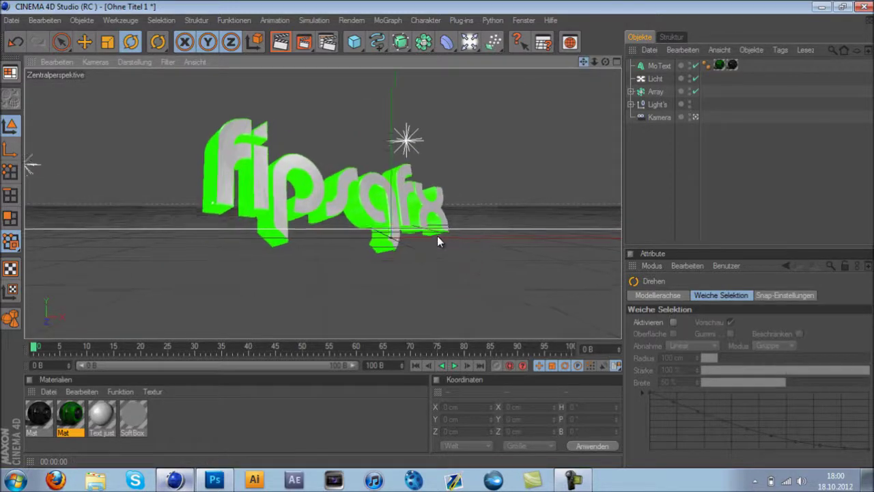
click(281, 42)
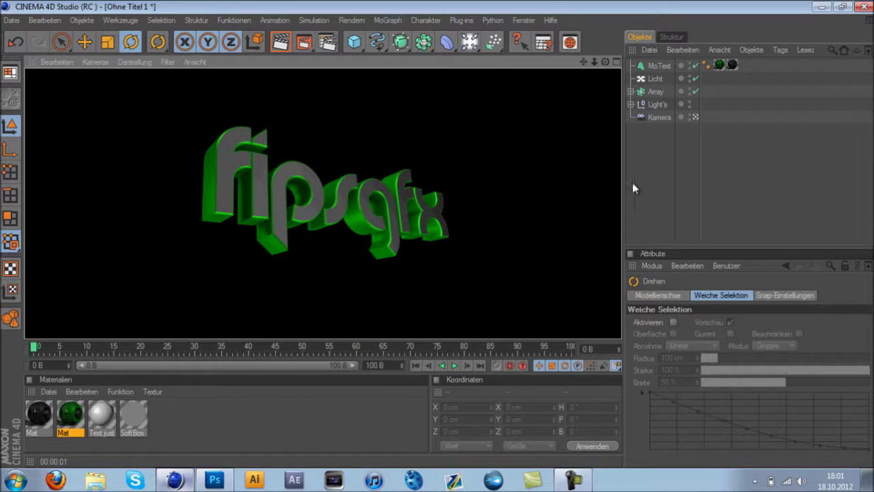
click(601, 100)
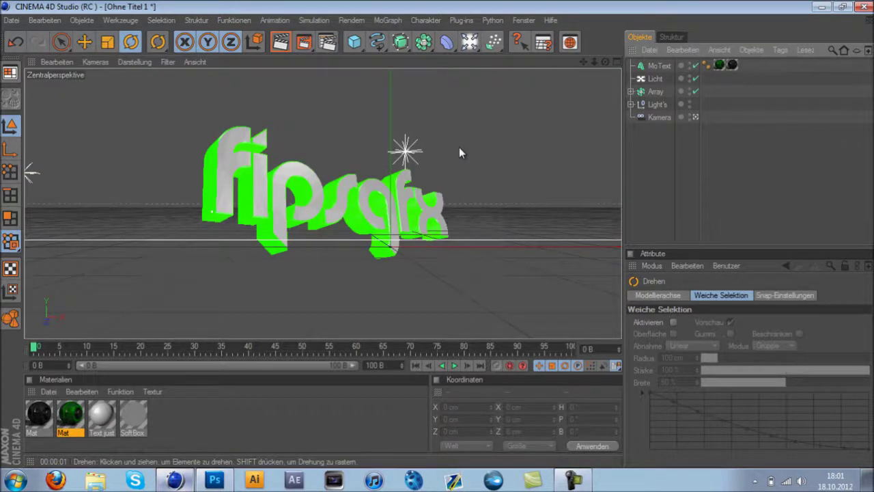
click(822, 7)
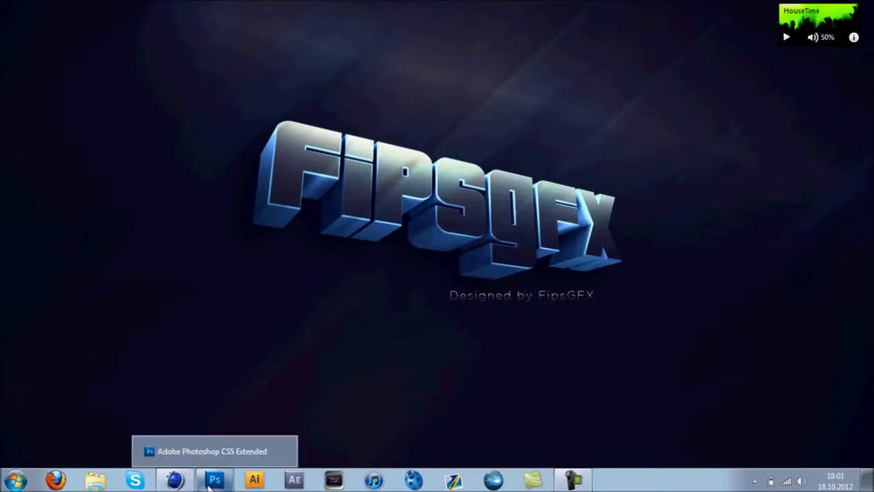
click(174, 480)
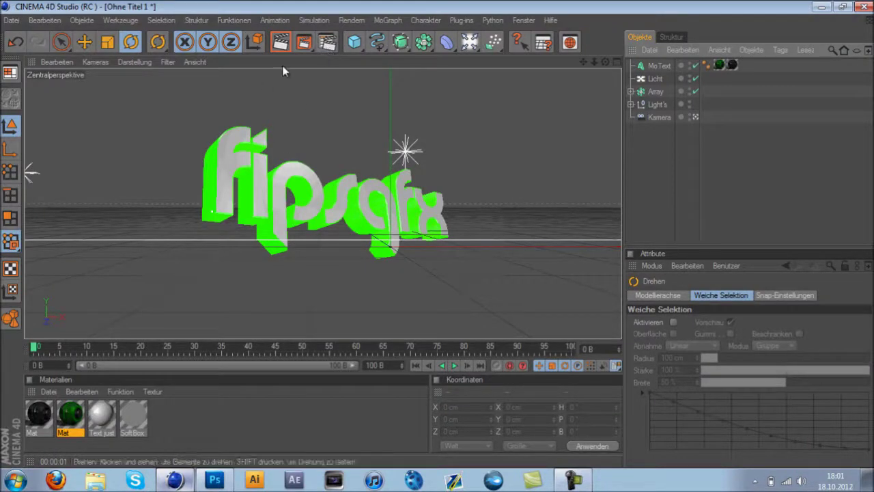
- Set the render output size to 1280 × 720 pixels
click(325, 42)
click(122, 49)
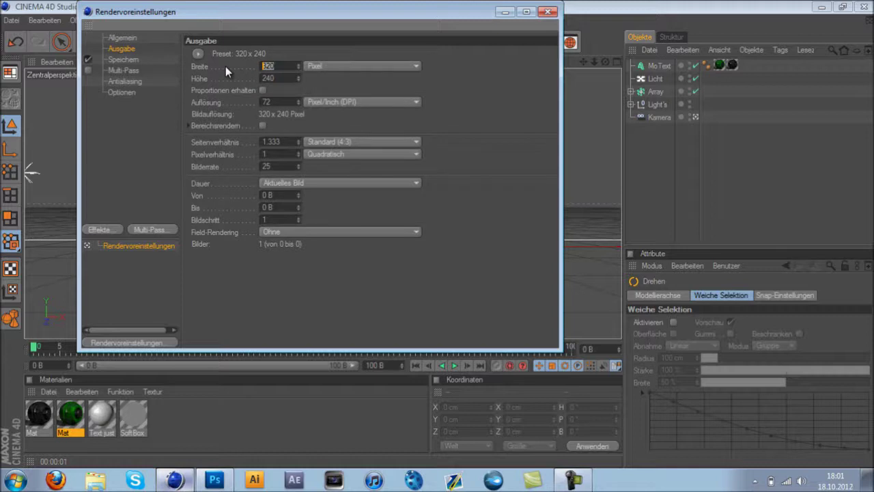
text(1280)
key(Tab)
text(720)
key(Return)
- Keep TIFF (PSD-Ebenen) as the save format and enable the alpha channel
click(116, 60)
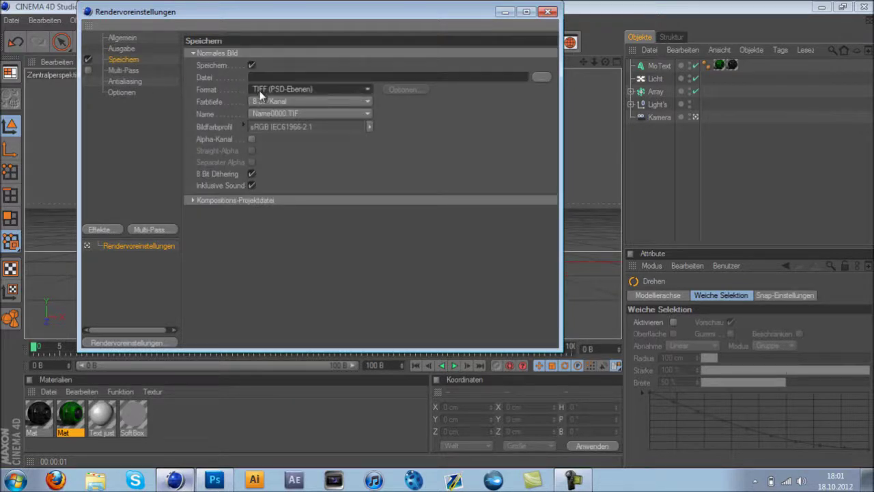
click(259, 89)
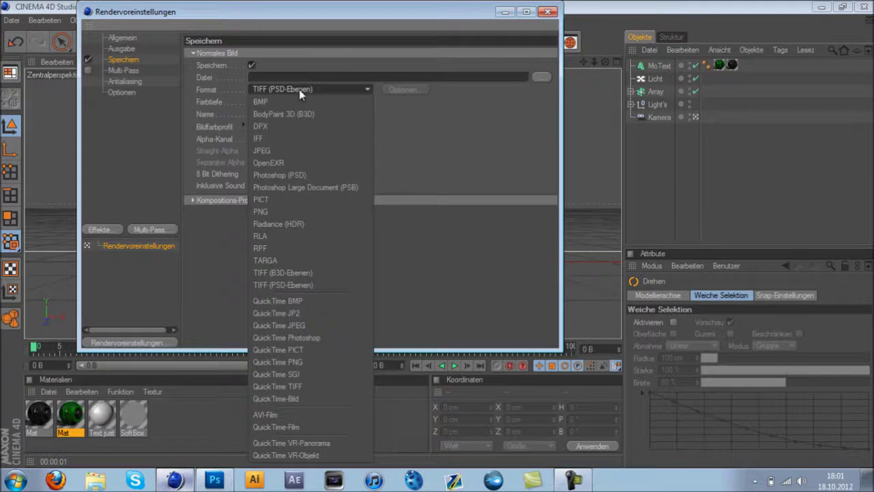
click(437, 168)
click(324, 90)
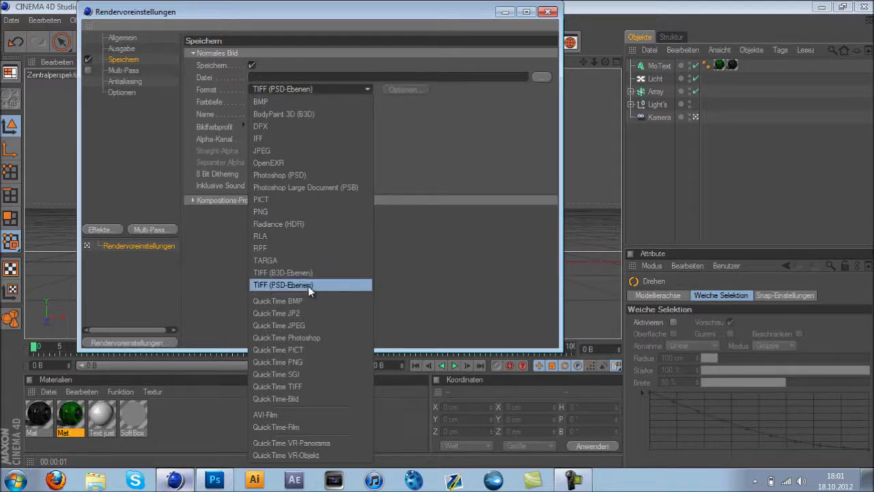
click(391, 150)
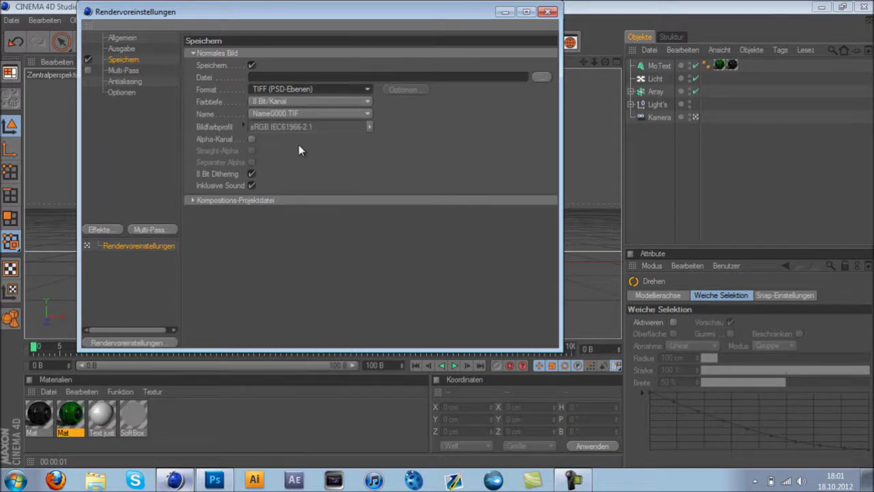
click(296, 89)
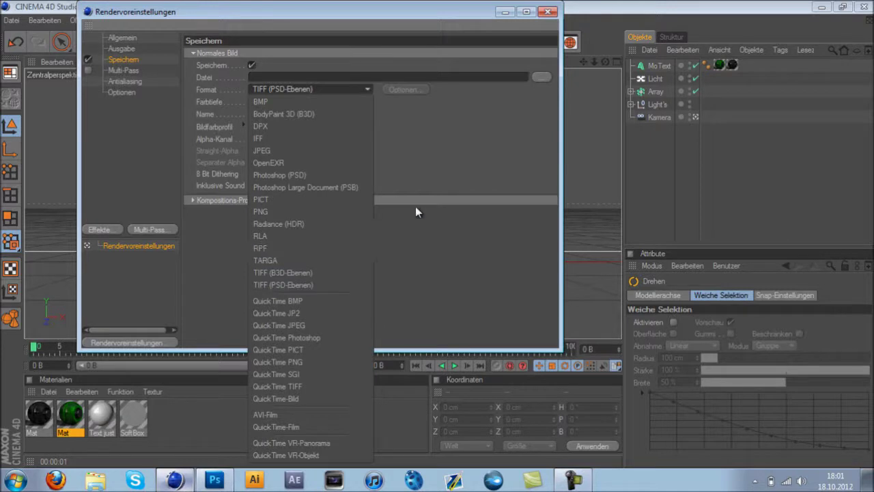
click(414, 158)
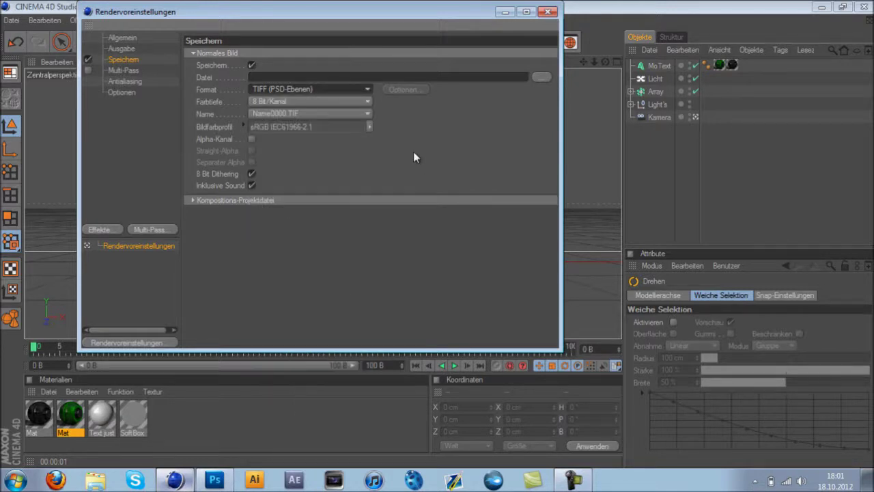
click(252, 140)
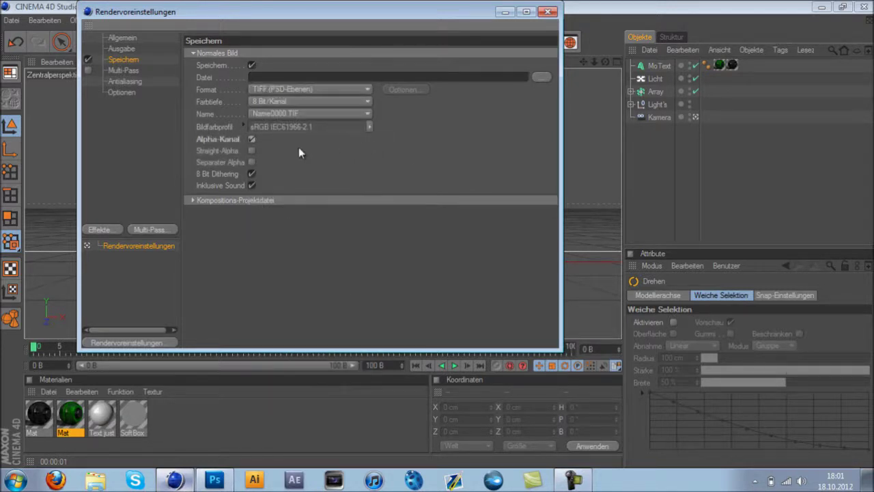
- Review the antialiasing and general render options before closing Render Settings
click(125, 71)
click(127, 82)
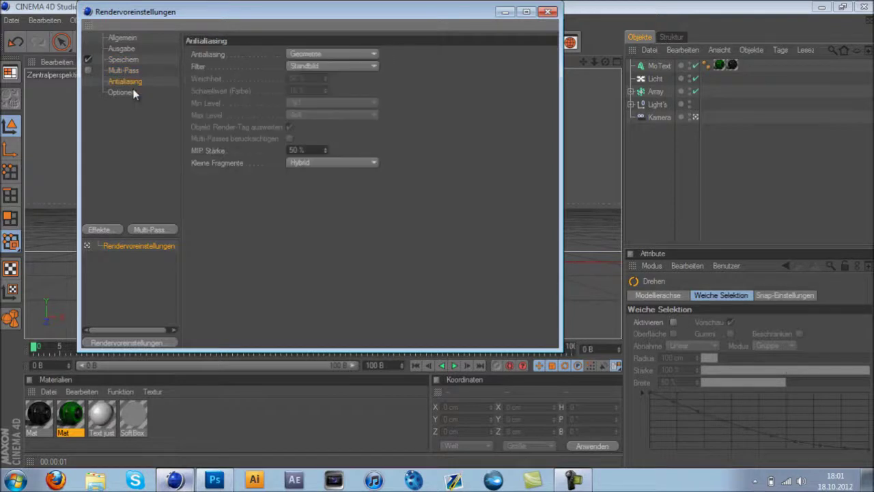
click(120, 92)
click(126, 81)
click(123, 60)
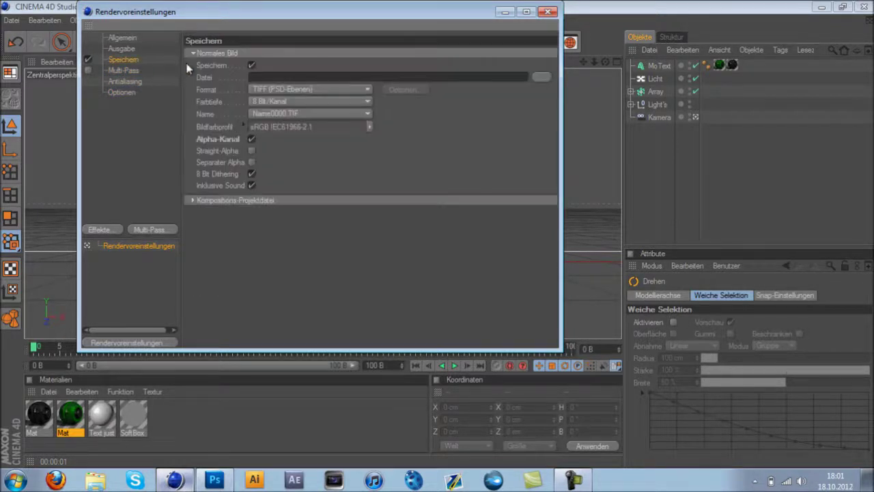
click(546, 13)
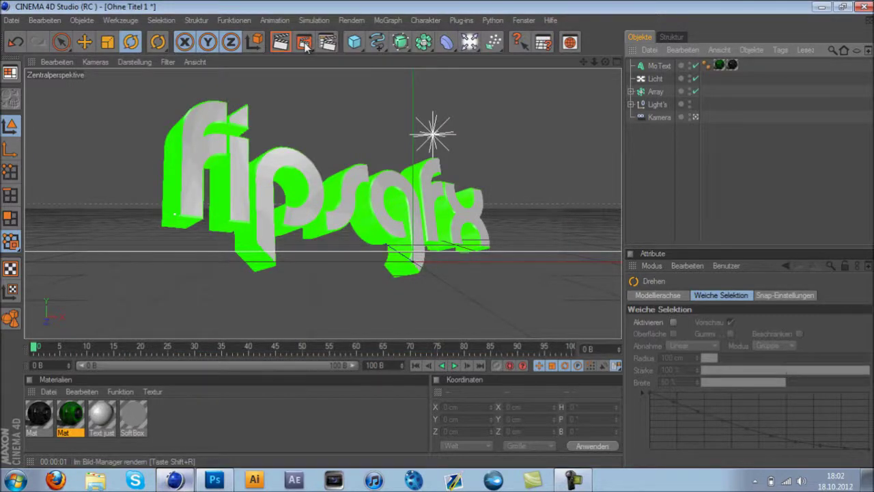
- Name the render output file 'Tutorial' in the Desktop folder
click(333, 45)
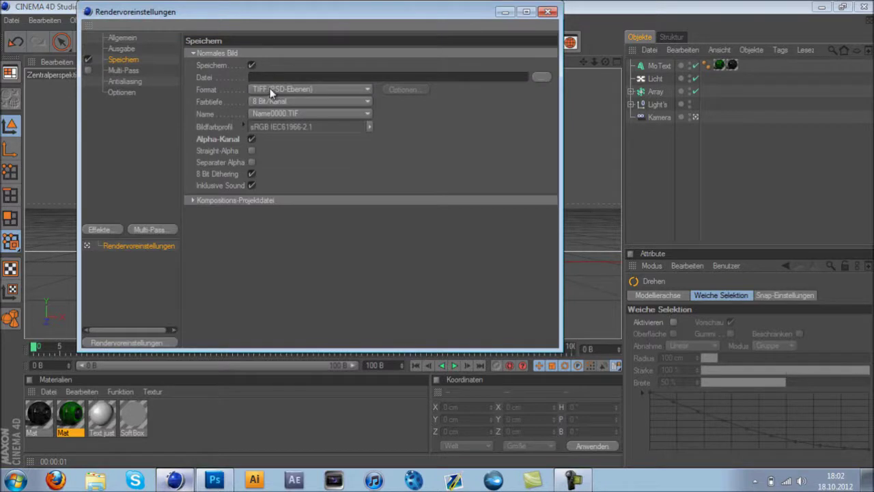
click(535, 77)
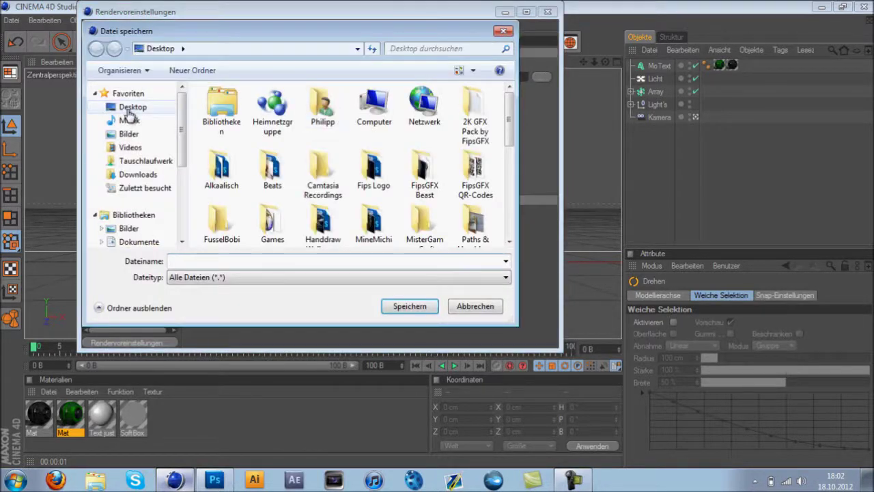
click(220, 263)
text(Tutorial)
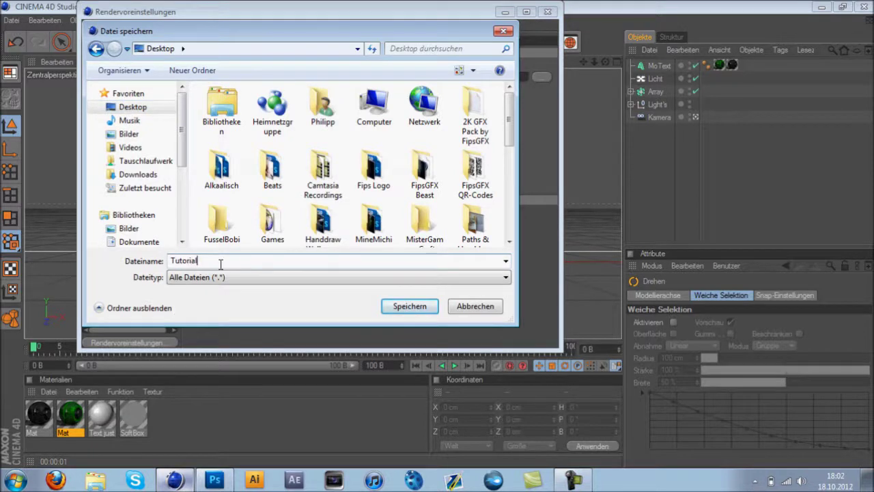
key(Return)
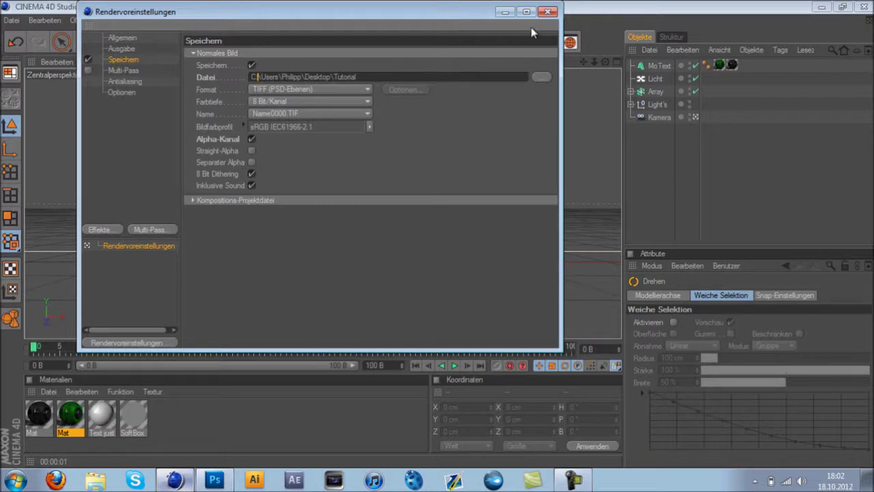
click(548, 12)
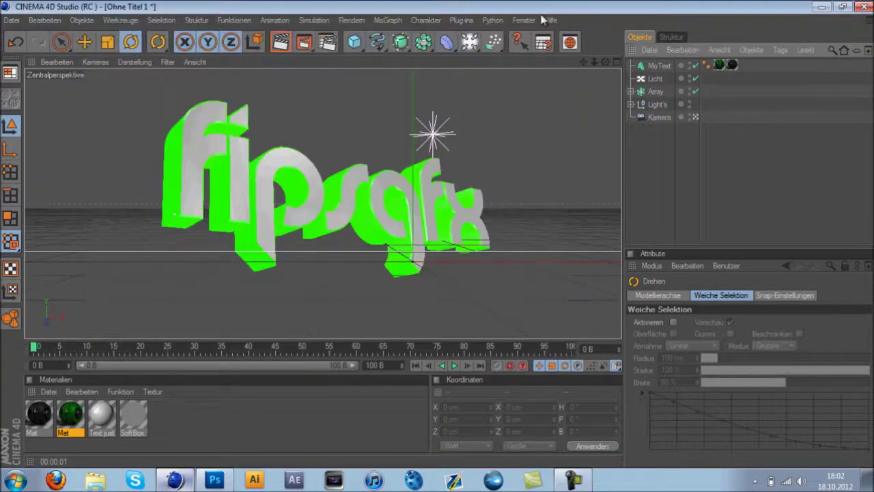
- Render the fipsgfx scene to the Picture Viewer, then minimize the viewer and CINEMA 4D
click(310, 43)
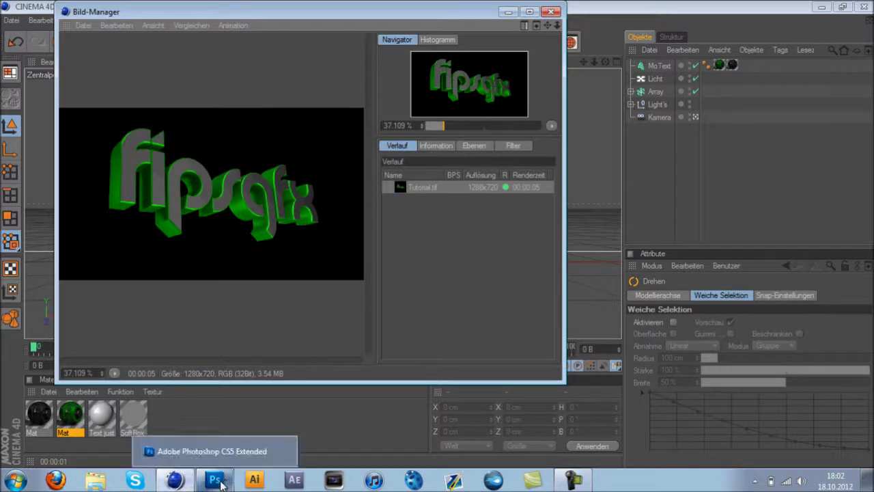
click(508, 12)
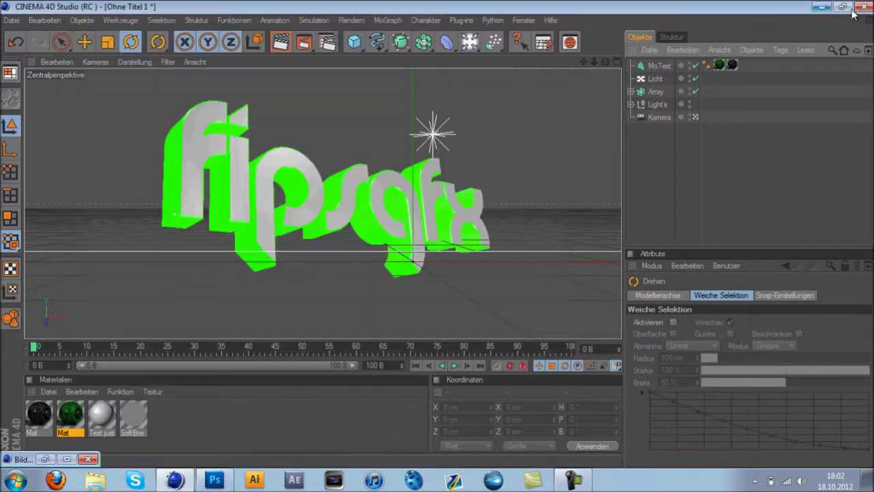
click(822, 8)
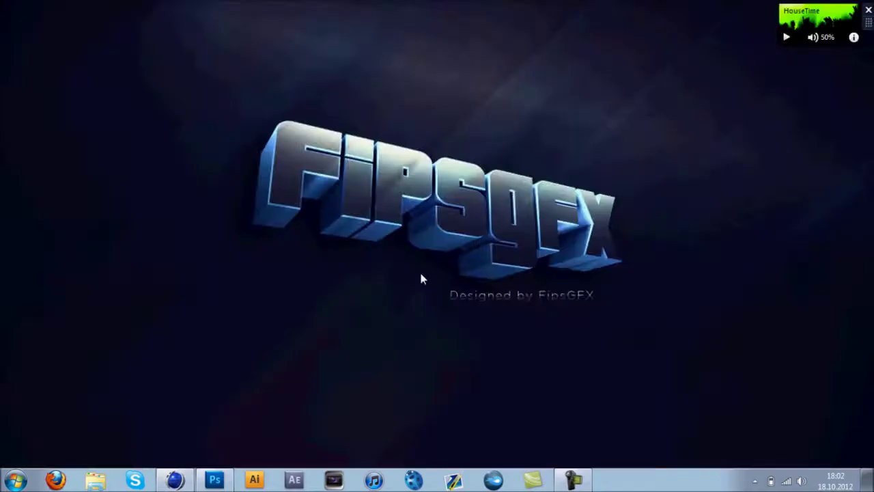
click(227, 482)
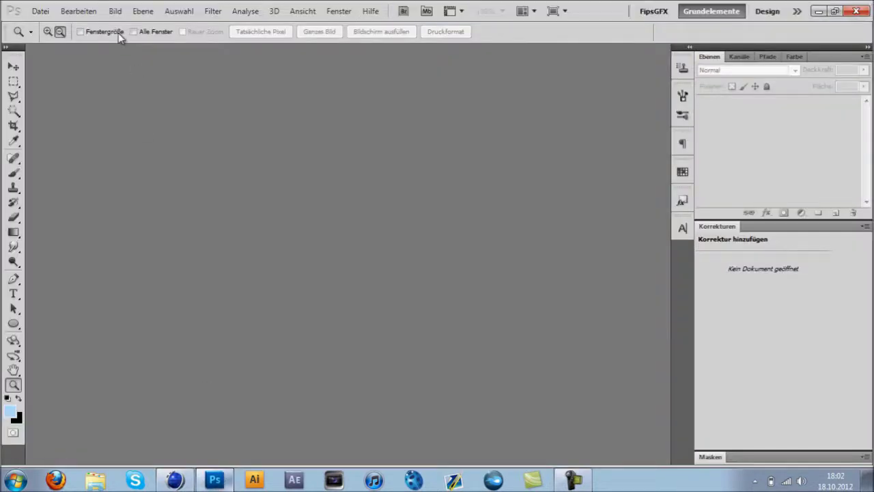
click(39, 12)
click(43, 25)
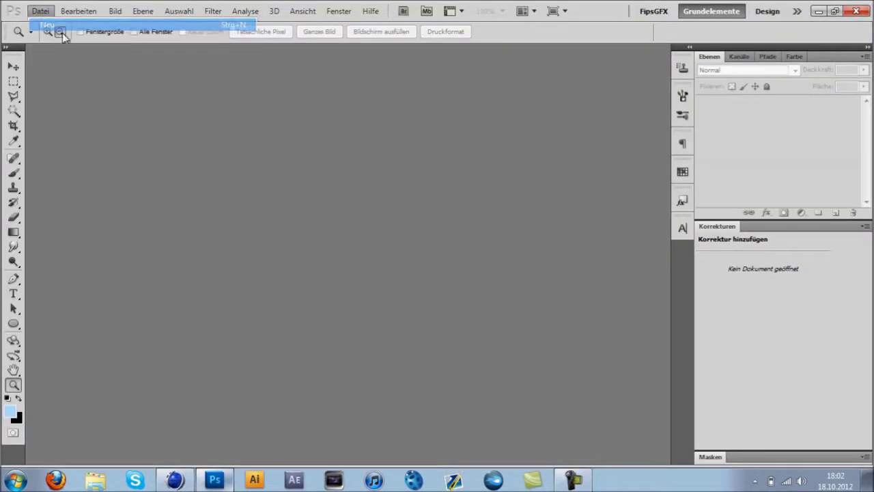
click(260, 143)
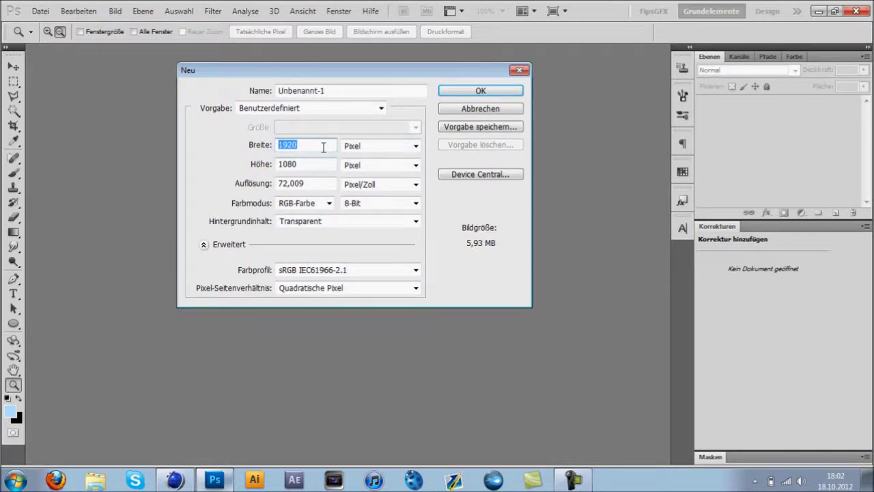
click(467, 112)
click(818, 12)
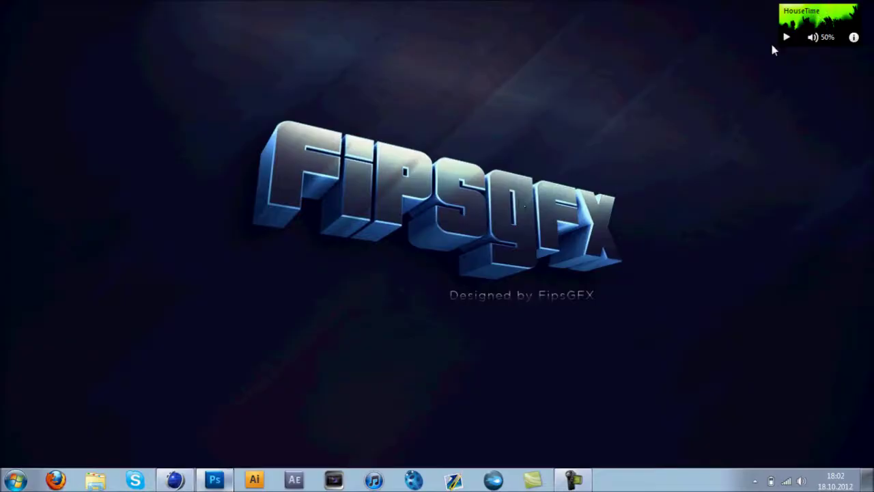
- Confirm the 1366 × 768 (empfohlen) resolution in Screen Resolution settings, then return to Photoshop
right_click(428, 209)
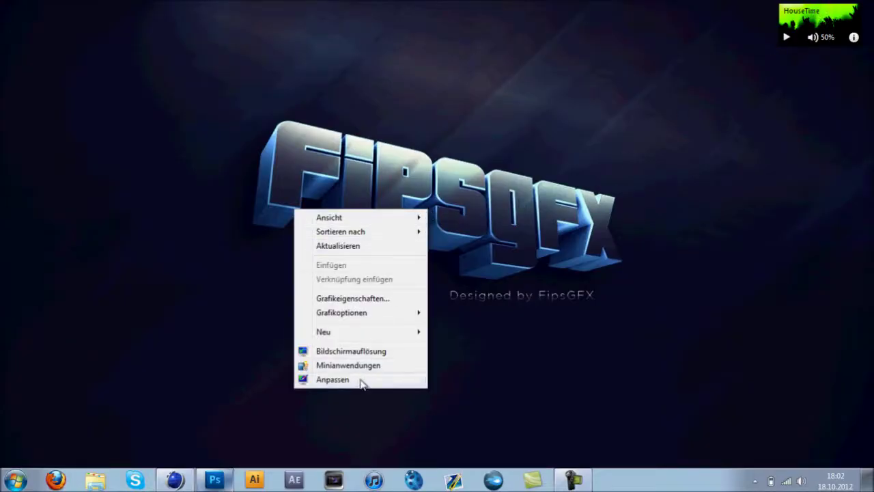
click(369, 352)
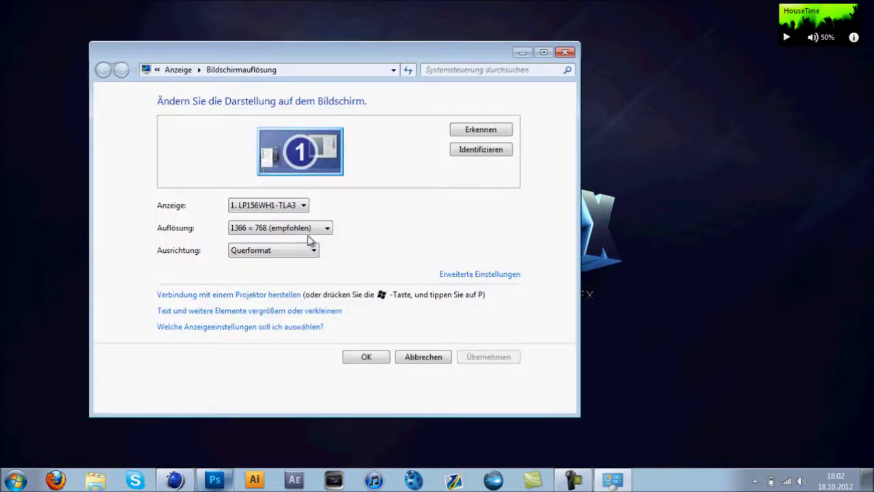
click(308, 232)
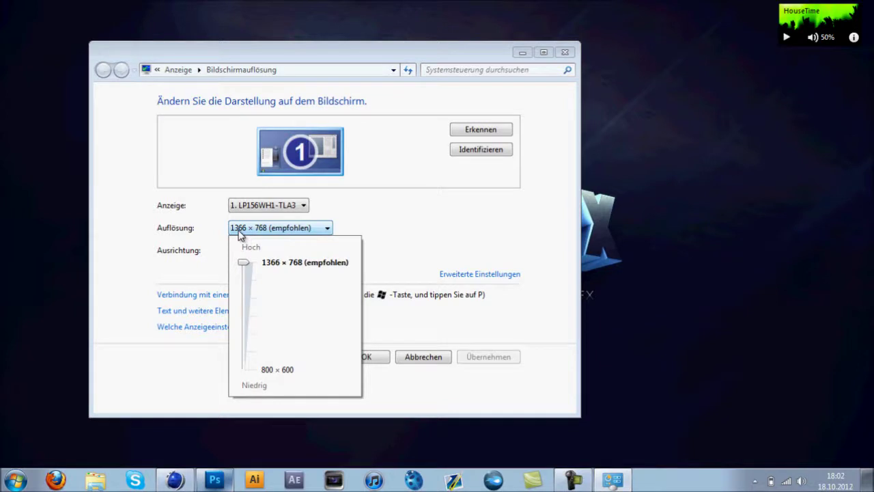
click(418, 229)
click(290, 234)
click(287, 234)
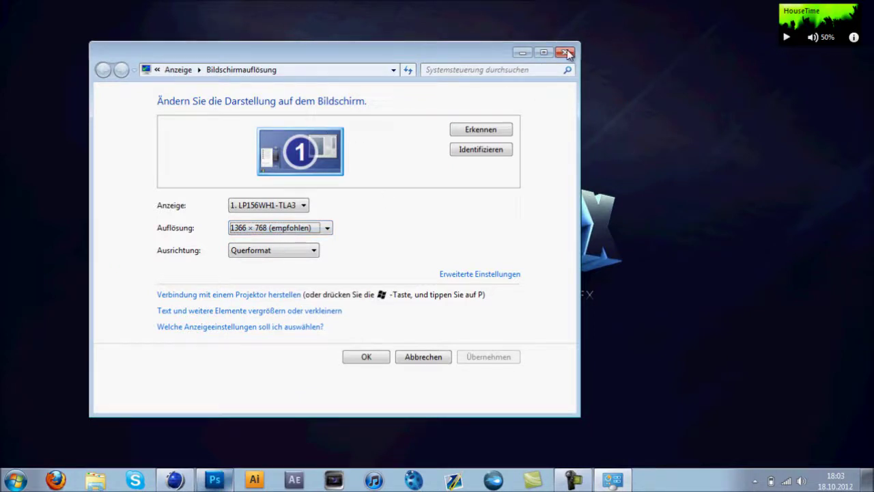
click(570, 49)
click(215, 473)
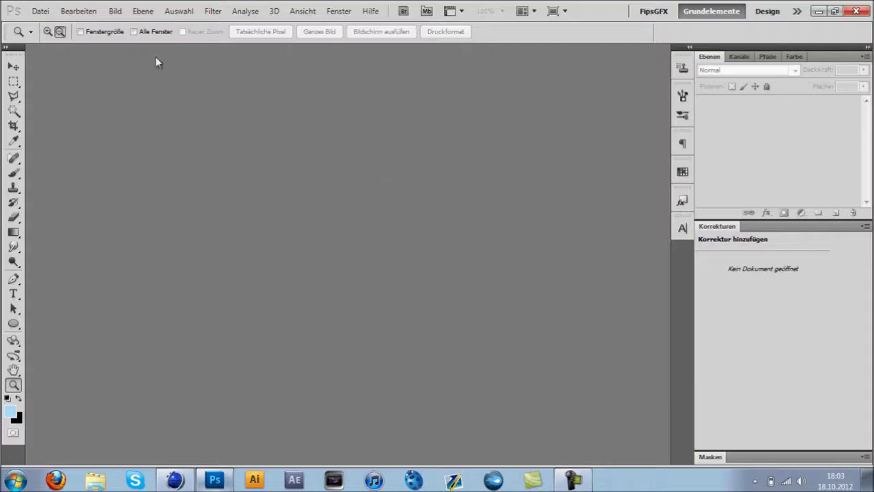
- Make a new document 1366 px wide and 768 px high with Transparent background content
click(41, 11)
click(48, 26)
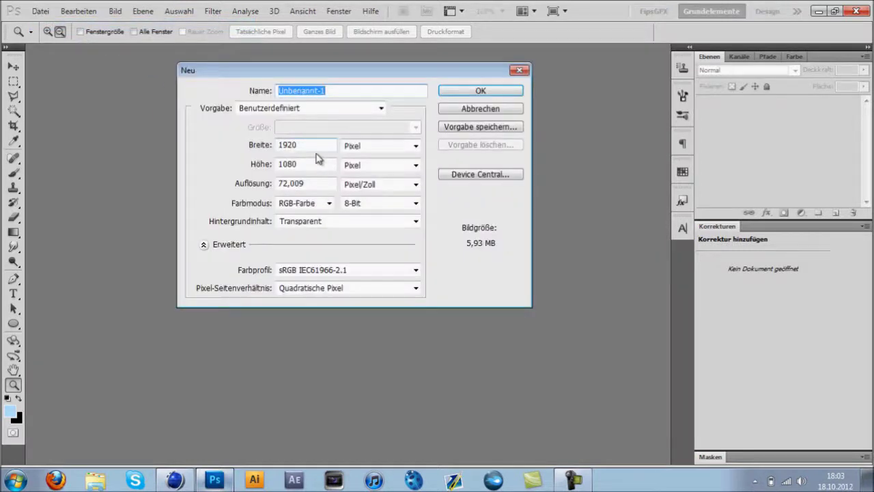
drag(315, 148, 192, 156)
text(1366)
key(Tab)
key(Tab)
text(768)
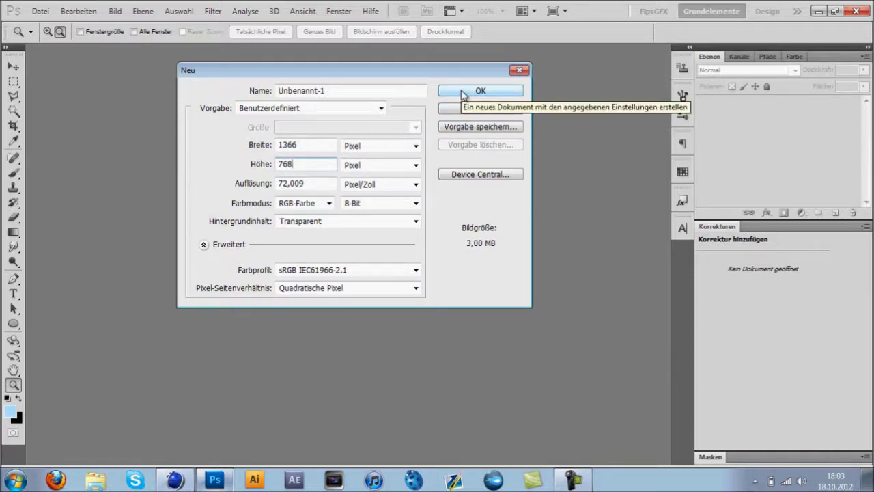
click(391, 223)
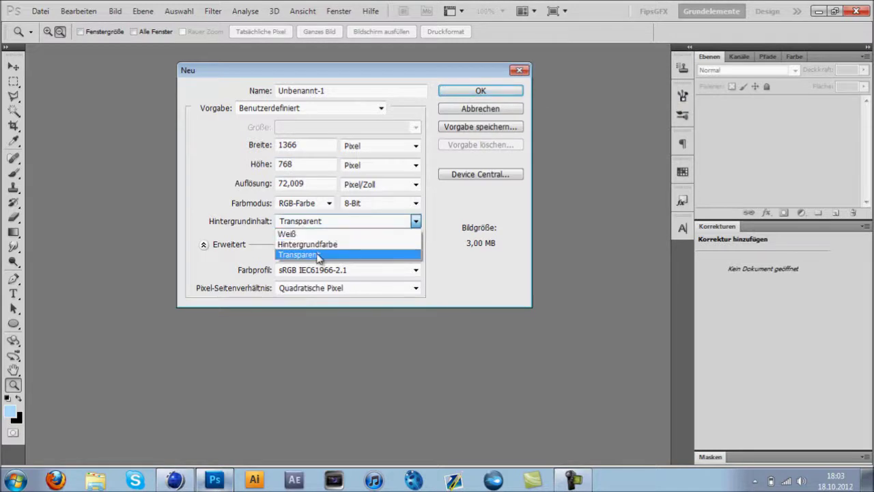
click(465, 250)
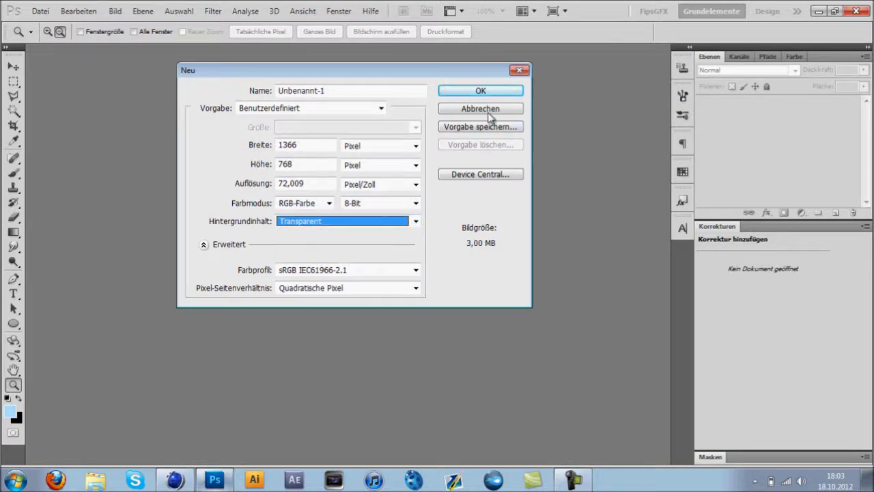
click(488, 92)
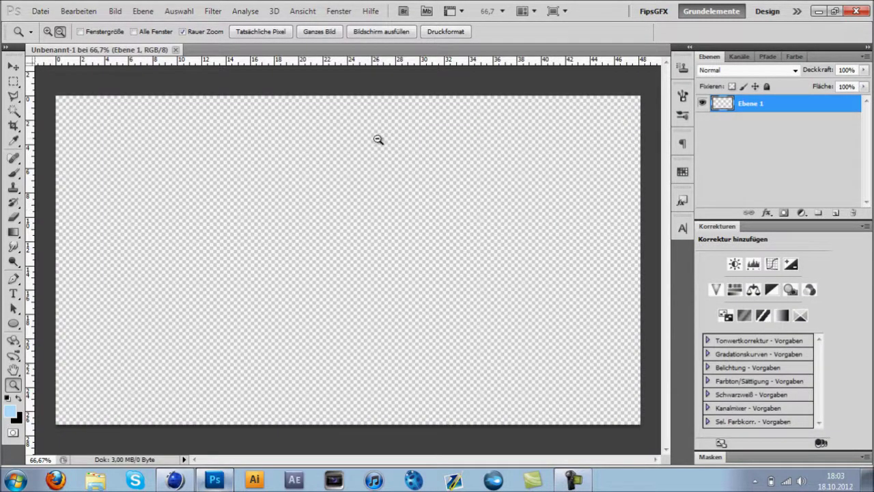
- Fill the canvas with a foreground-to-background radial gradient, light blue centre fading to black
click(14, 232)
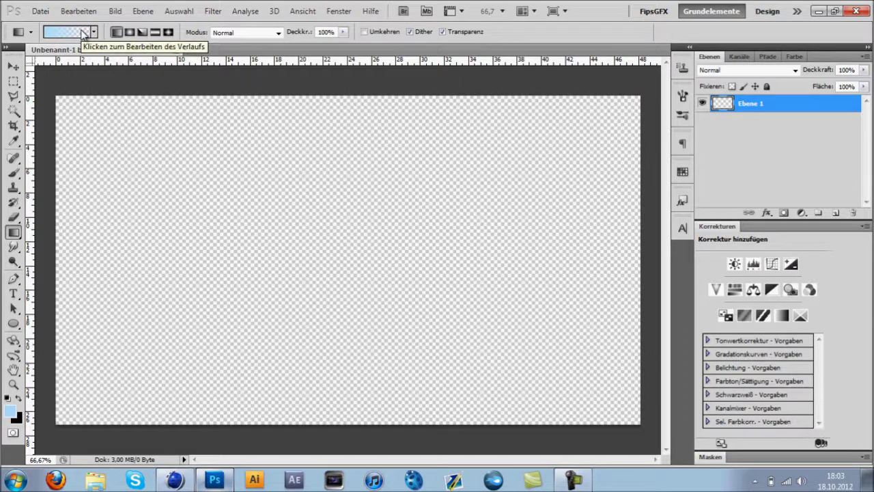
click(83, 35)
click(546, 101)
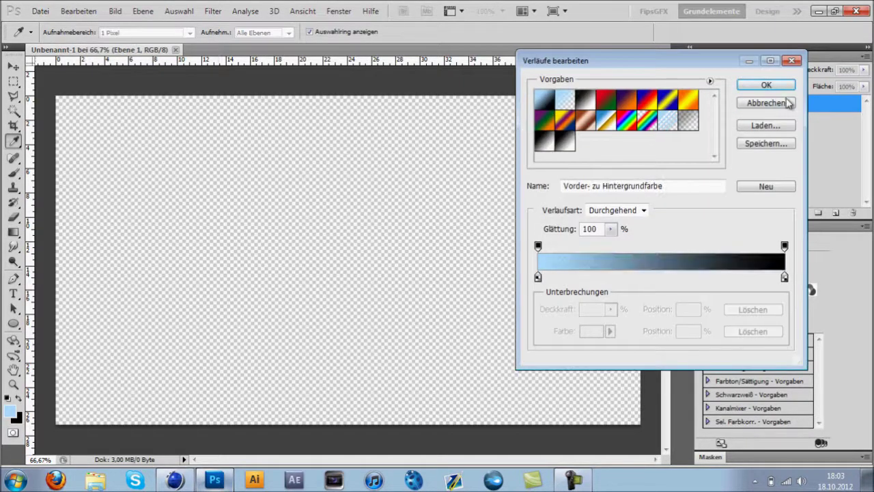
click(765, 84)
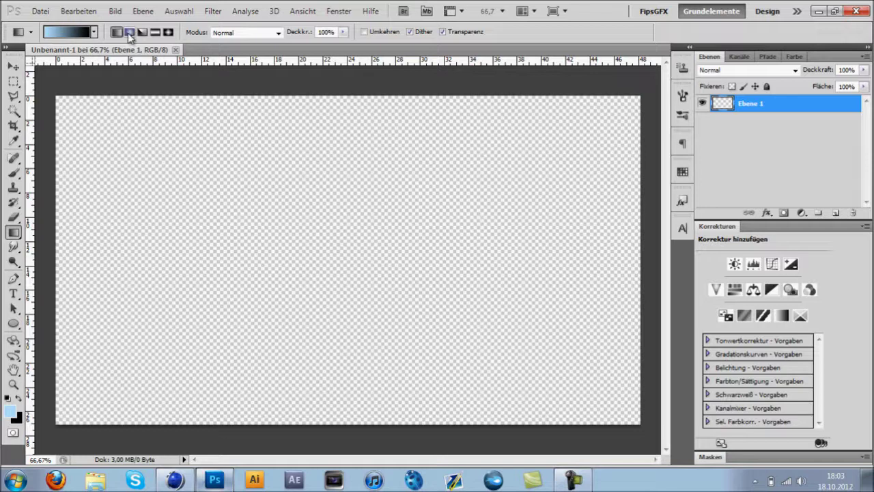
click(128, 33)
drag(320, 238, 666, 225)
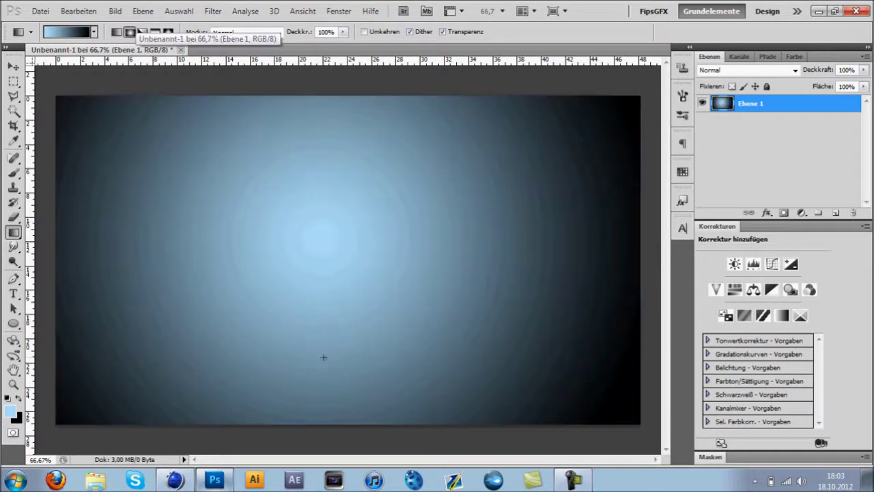
click(9, 413)
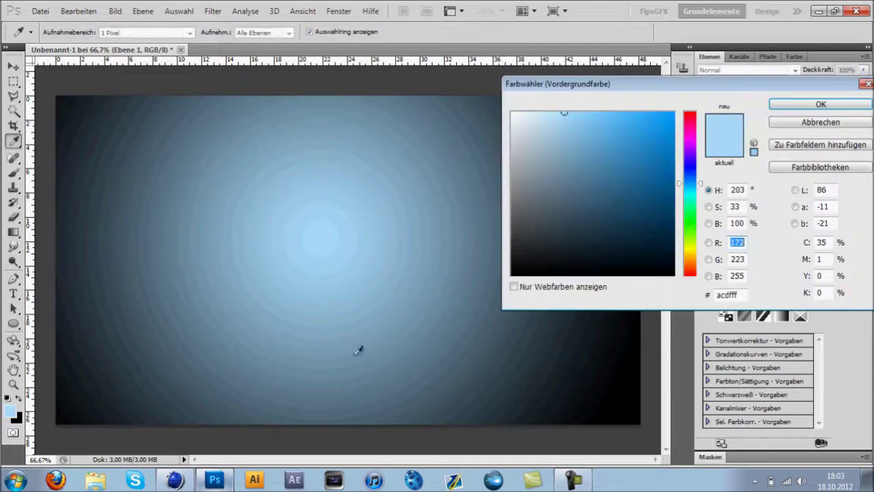
- Set the foreground colour to light green (a0ffad) and redraw the radial gradient from the centre
click(478, 184)
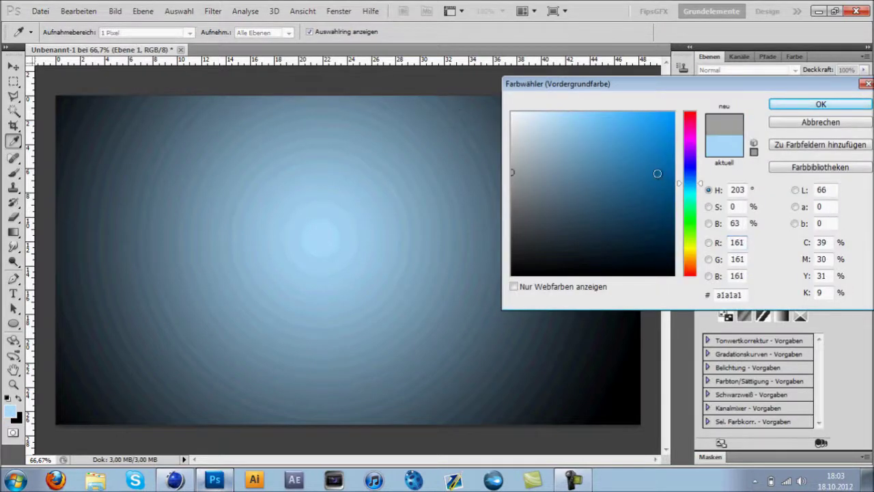
click(690, 217)
mouse_move(608, 120)
mouse_down()
mouse_move(605, 89)
mouse_move(577, 146)
mouse_move(585, 91)
mouse_move(568, 114)
mouse_move(573, 102)
mouse_up()
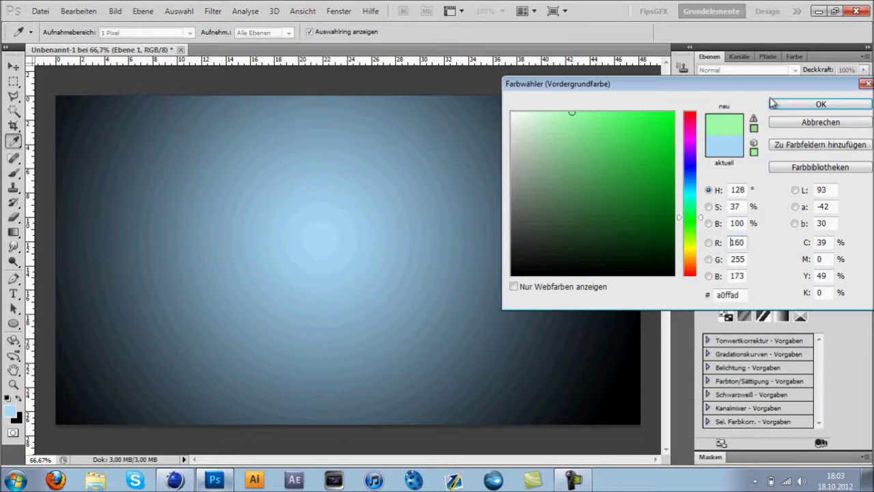
click(770, 102)
key(g)
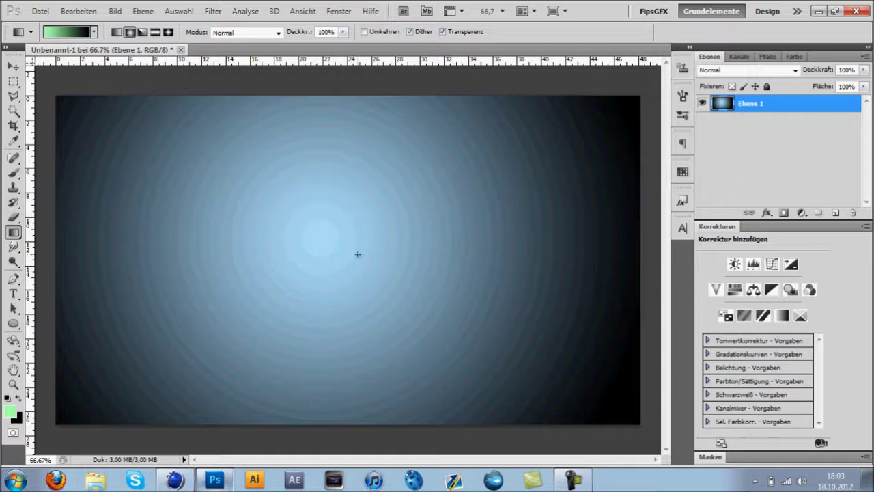
drag(345, 255, 628, 262)
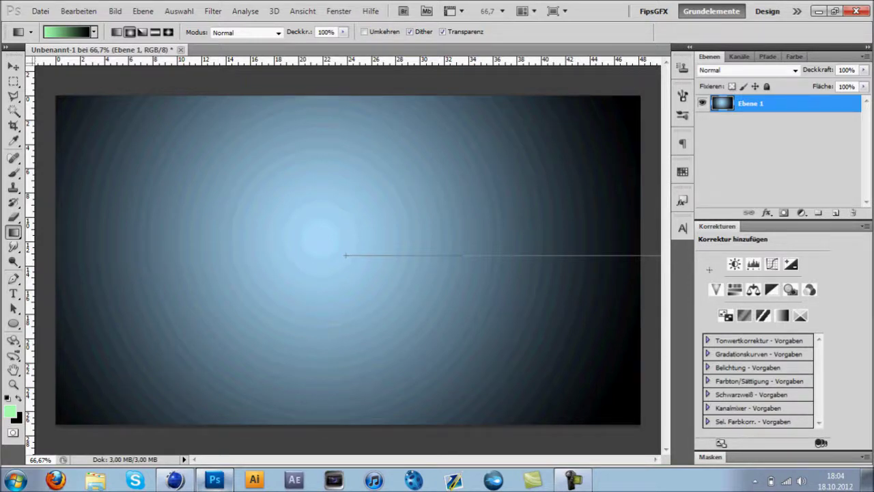
drag(660, 255, 675, 309)
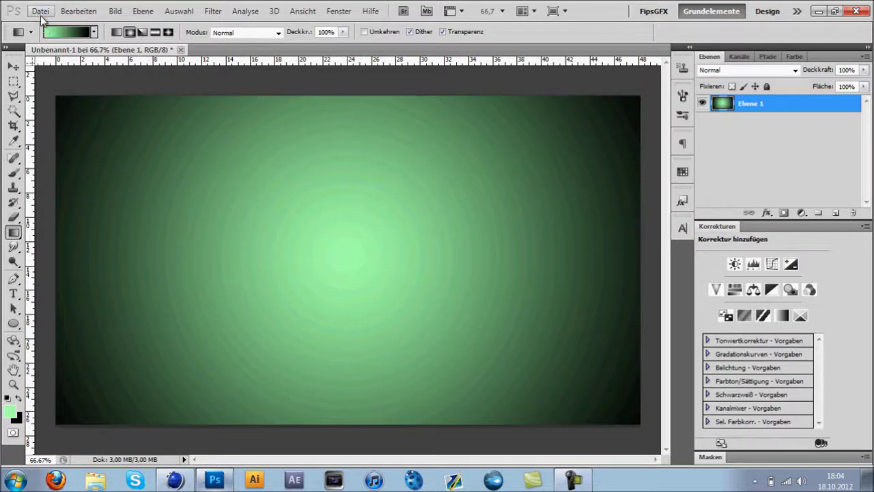
- Open Tutorial.tif from the Desktop through Datei > Öffnen
click(13, 85)
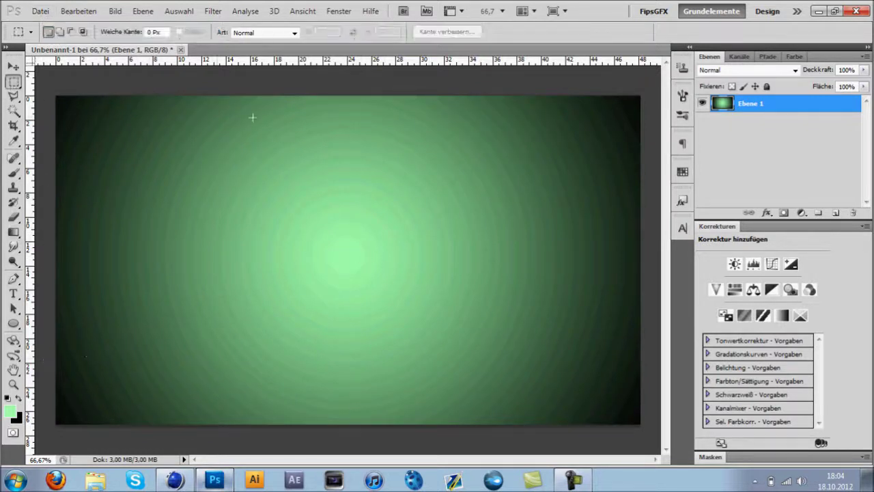
click(40, 11)
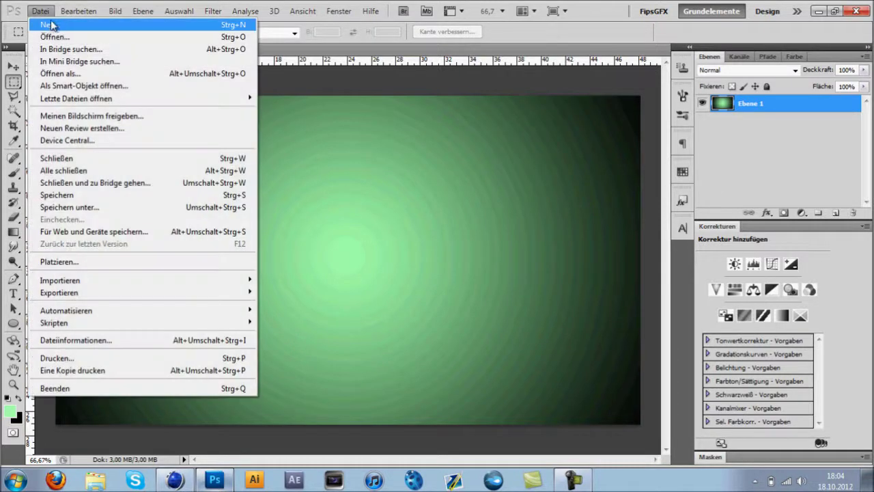
click(65, 40)
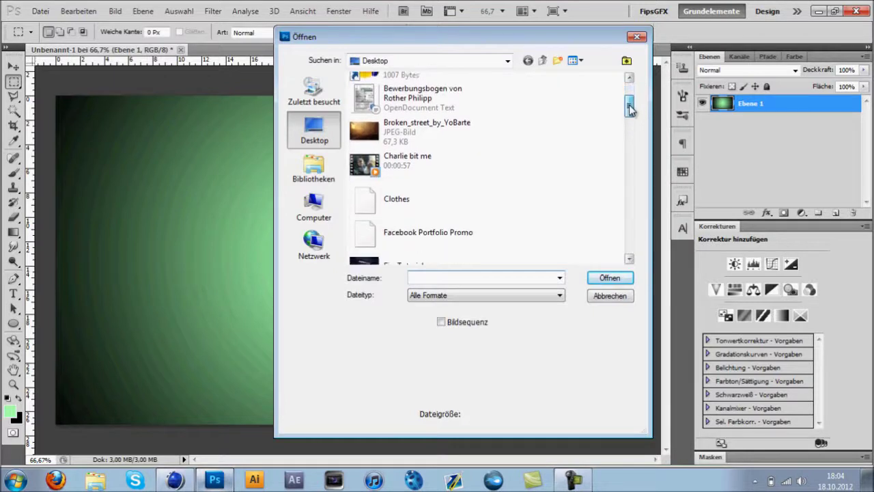
drag(629, 96, 633, 151)
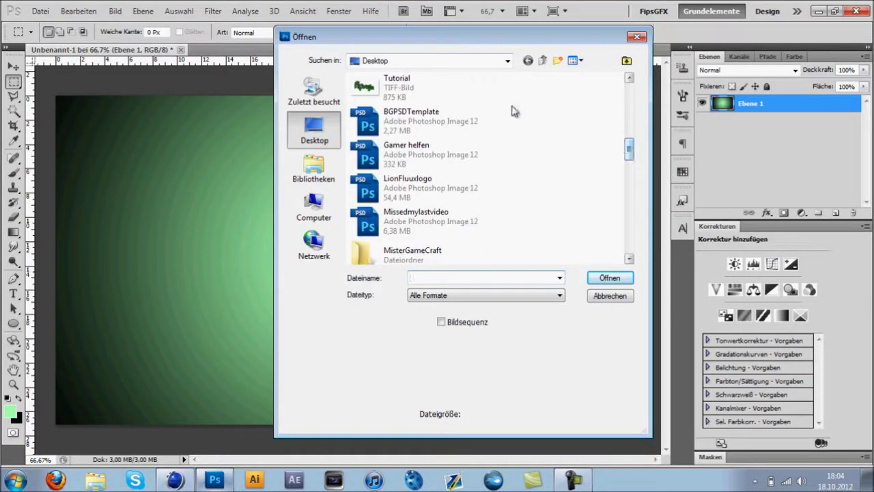
click(396, 87)
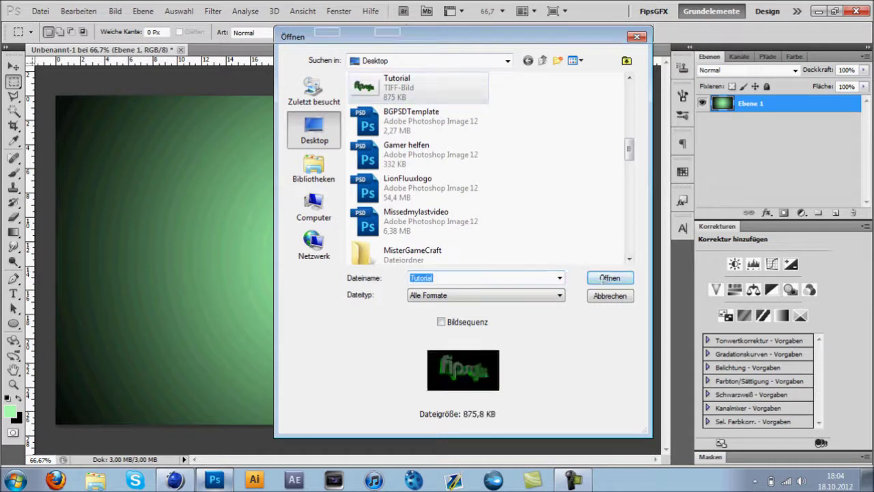
click(609, 278)
click(13, 66)
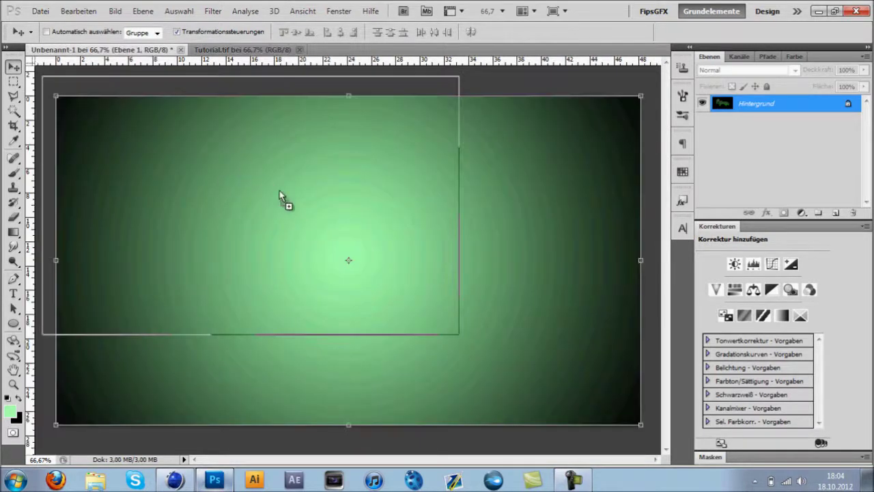
- Drop the whole Tutorial image into the gradient document, then undo it
drag(145, 52, 335, 402)
key(ctrl+t)
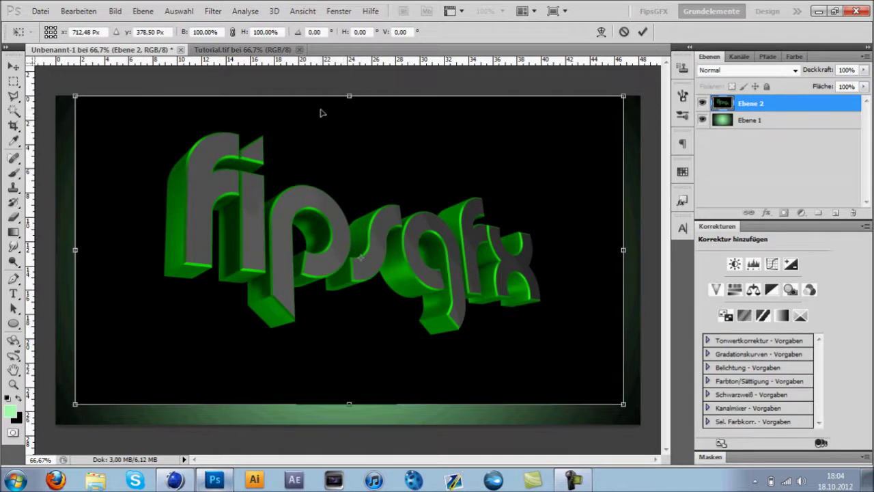
key(Escape)
key(ctrl+z)
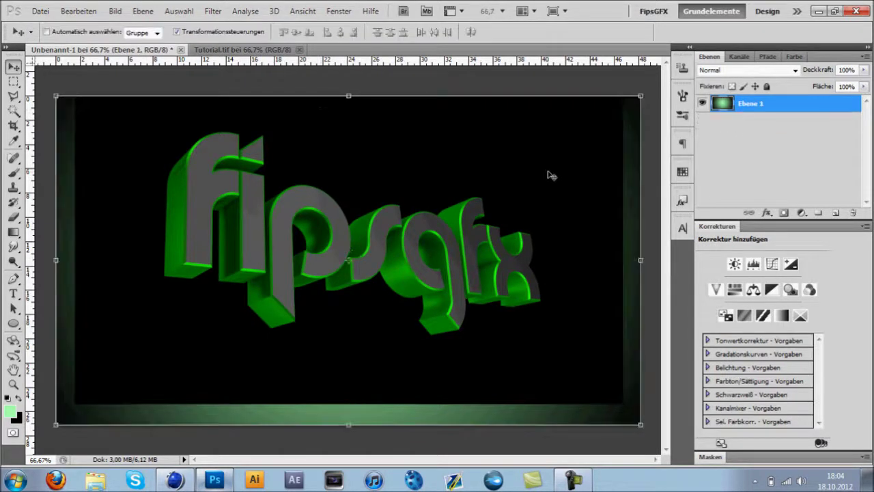
- Load the lettering selection from the Alpha channel and drag it into the gradient document
click(277, 51)
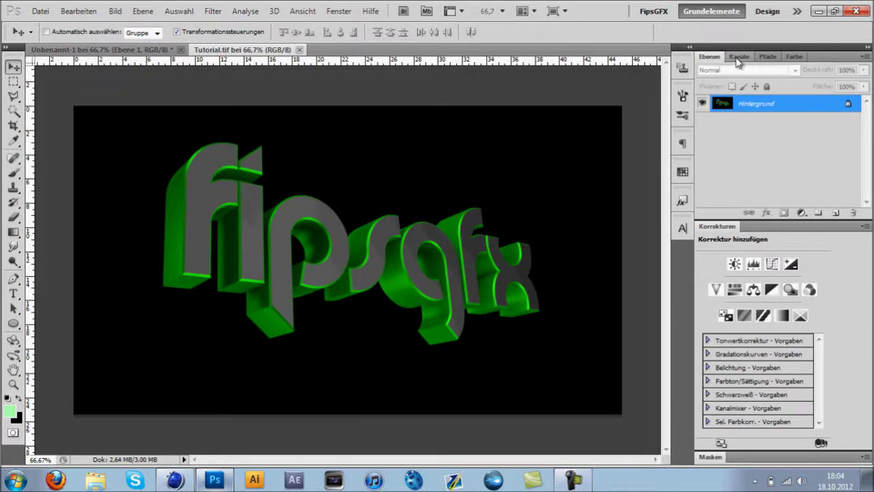
click(738, 57)
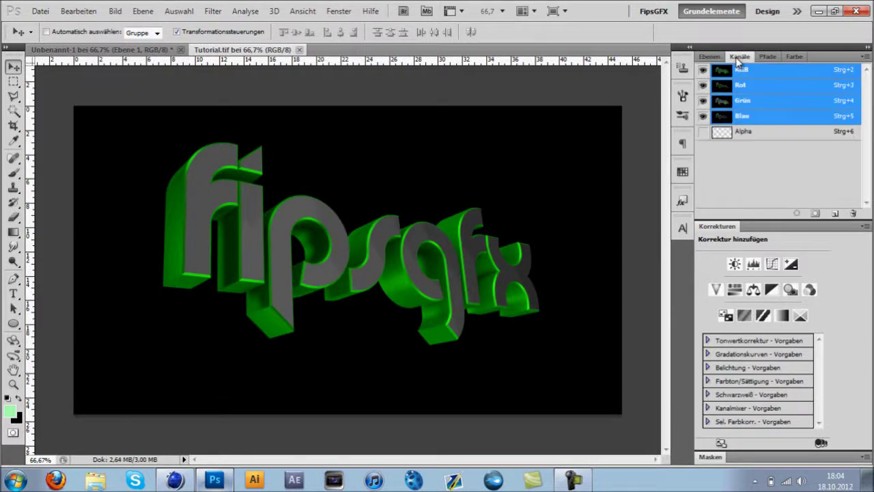
ctrl+click(750, 137)
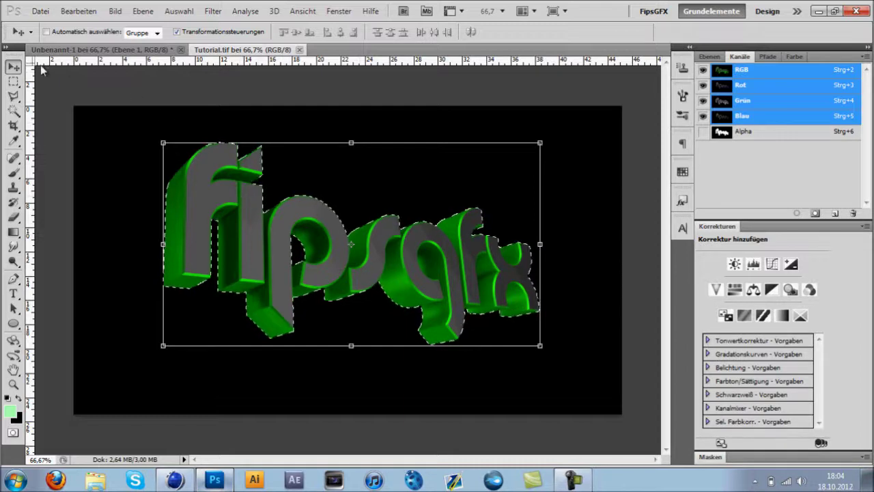
mouse_move(227, 205)
mouse_down()
mouse_move(127, 58)
mouse_move(324, 228)
mouse_move(298, 232)
mouse_up()
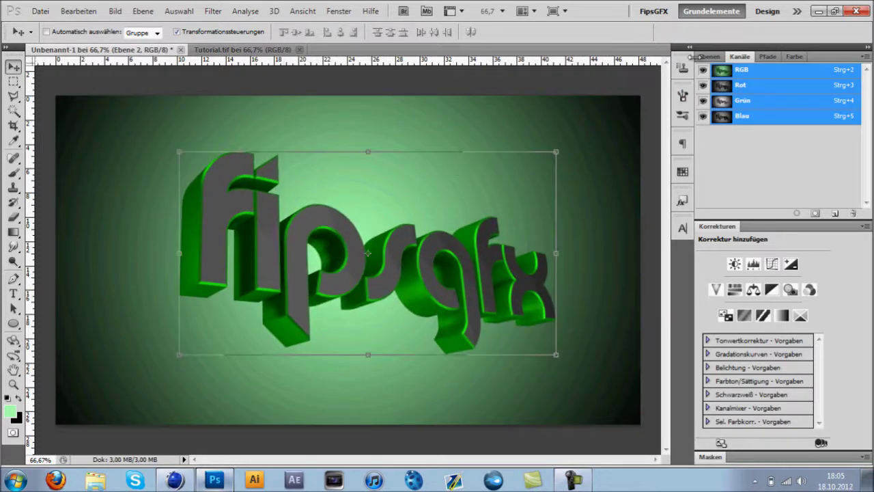
- Scale the fipsgfx lettering on Ebene 2 to about 58% and centre it on the gradient
click(708, 56)
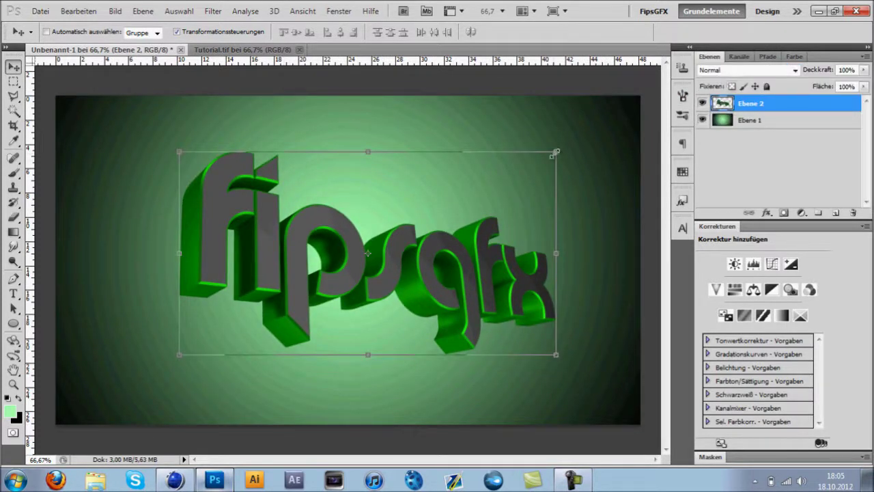
drag(555, 154, 411, 244)
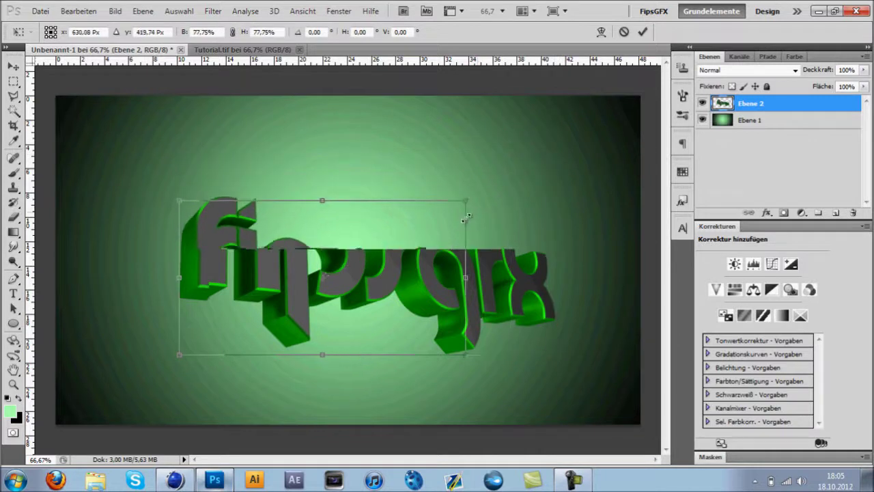
mouse_move(412, 244)
mouse_down()
mouse_move(461, 183)
mouse_move(448, 184)
mouse_up()
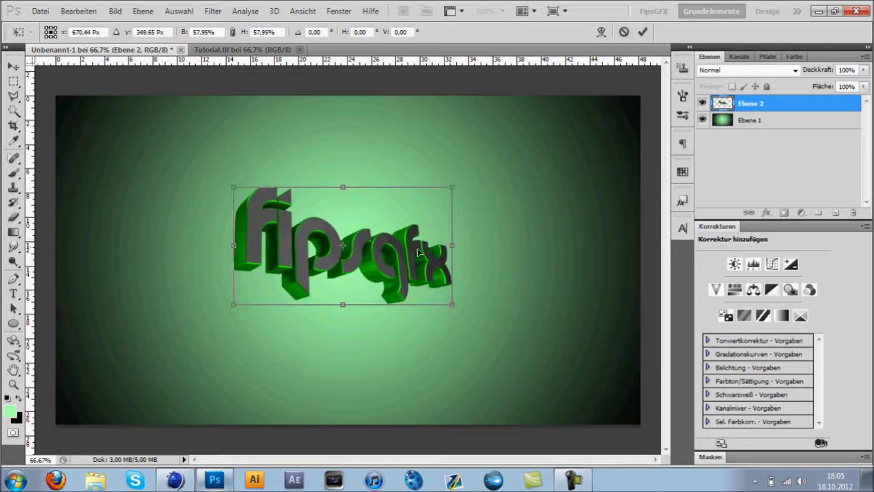
drag(412, 250, 429, 251)
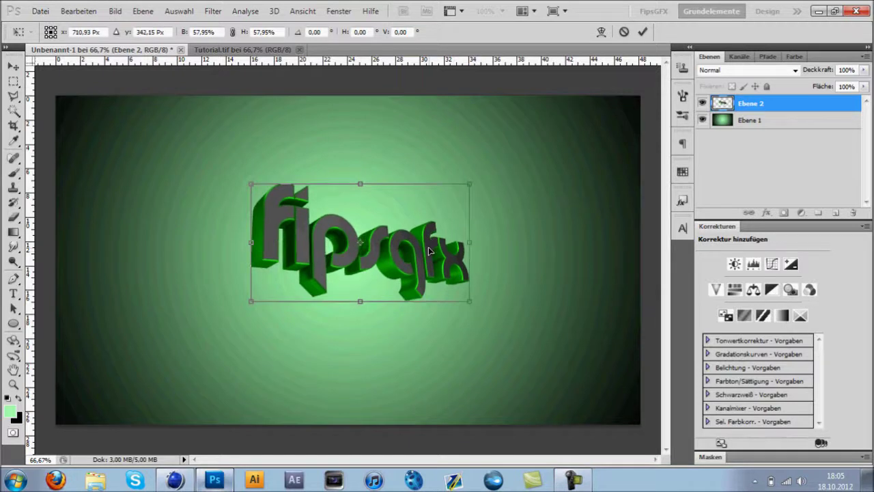
key(Return)
click(732, 179)
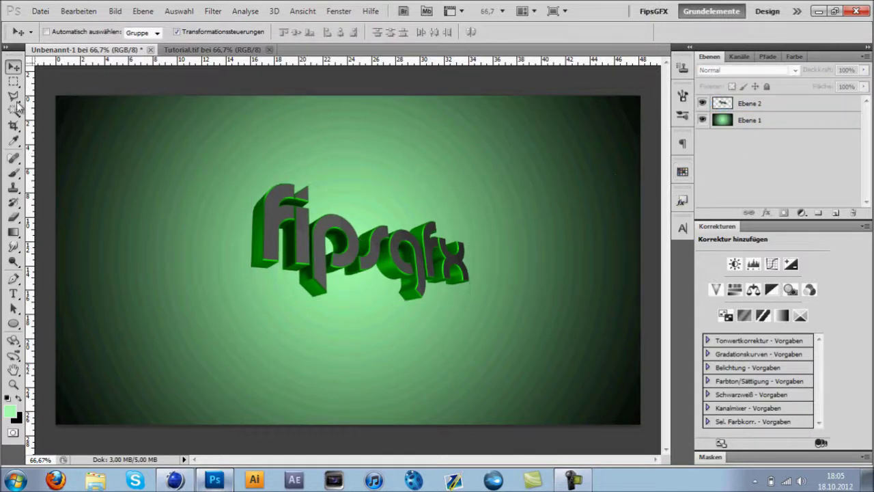
- Add a Schlagschatten drop shadow of size 30 to Ebene 2 in its layer style
click(746, 106)
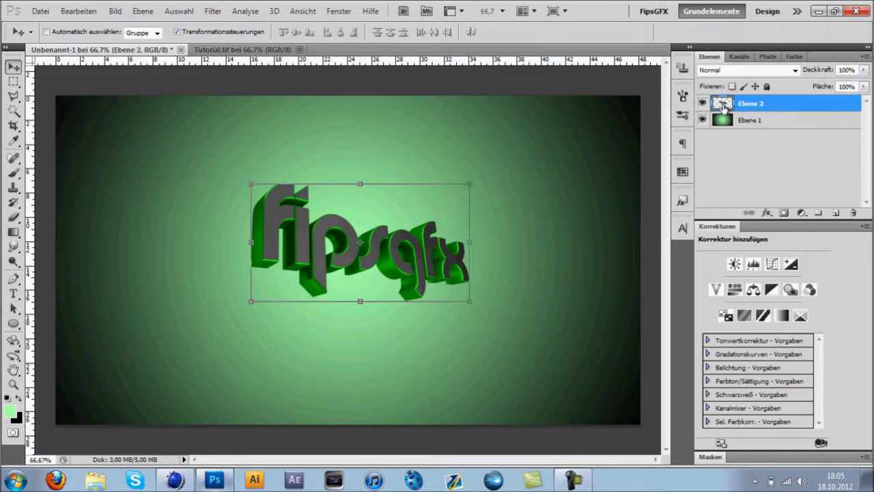
double_click(723, 105)
drag(703, 95, 679, 133)
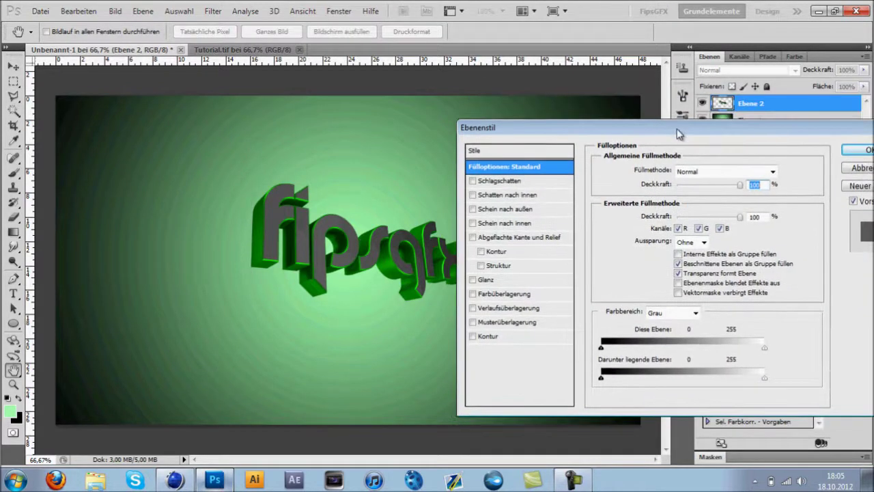
click(514, 181)
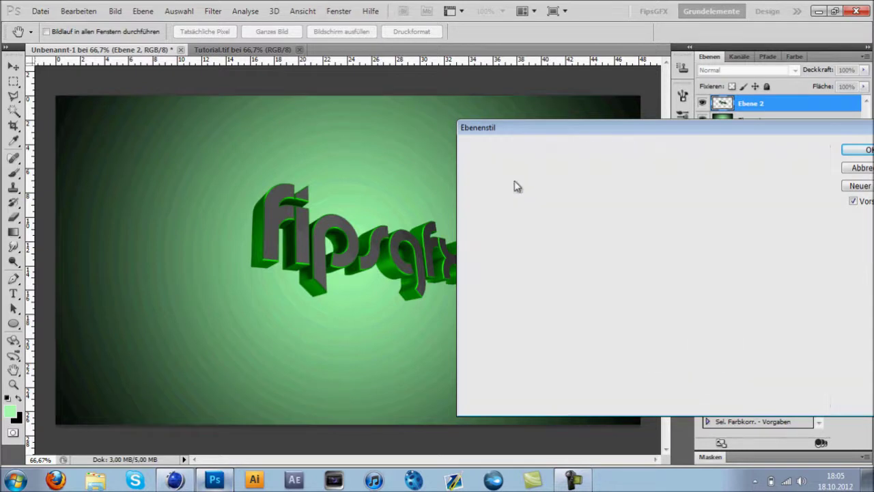
mouse_move(647, 250)
mouse_down()
mouse_move(657, 250)
mouse_move(648, 235)
mouse_up()
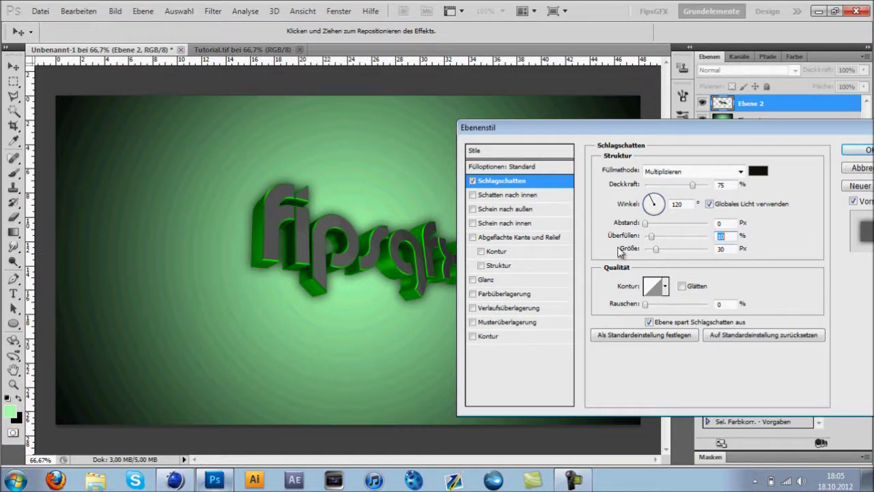
- Add a black-and-white gradient overlay to the fipsgfx lettering at an 81° angle
click(521, 310)
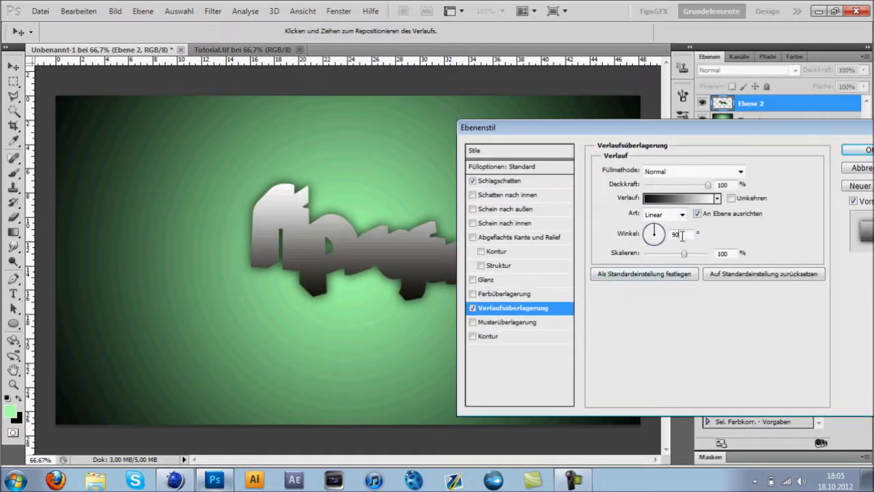
drag(596, 127, 638, 126)
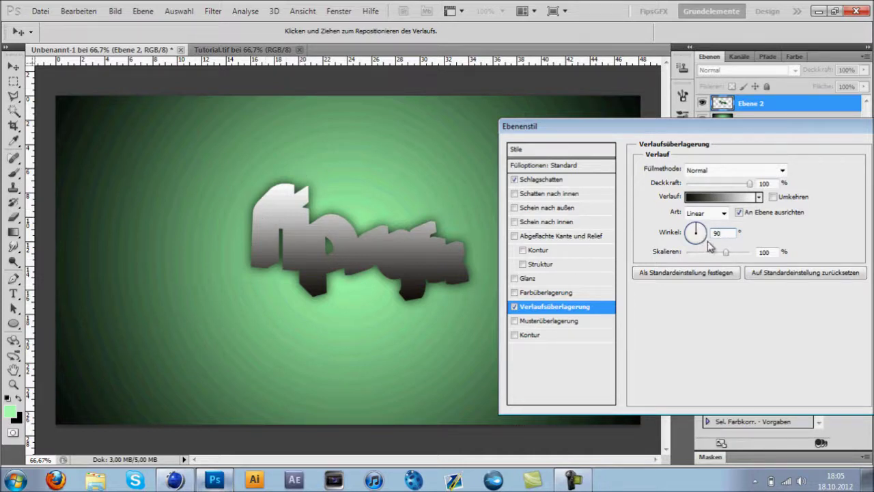
double_click(726, 234)
key(Up)
key(Up)
key(Up)
key(Down)
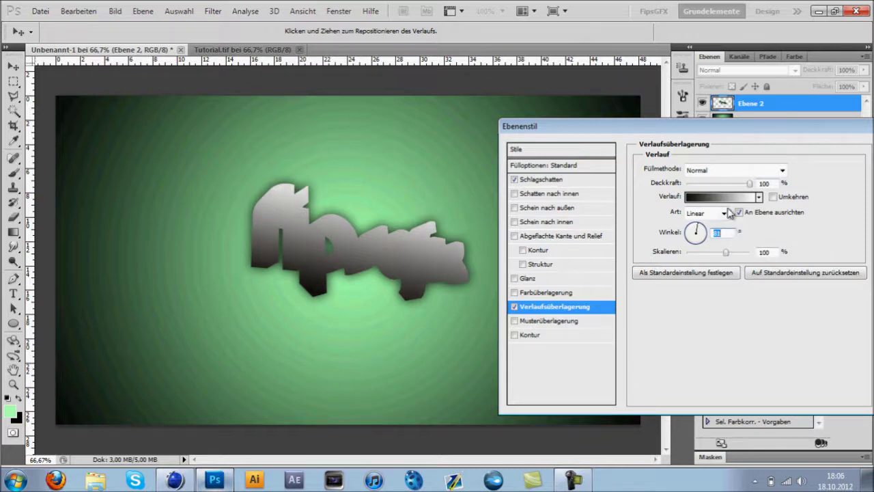
click(728, 171)
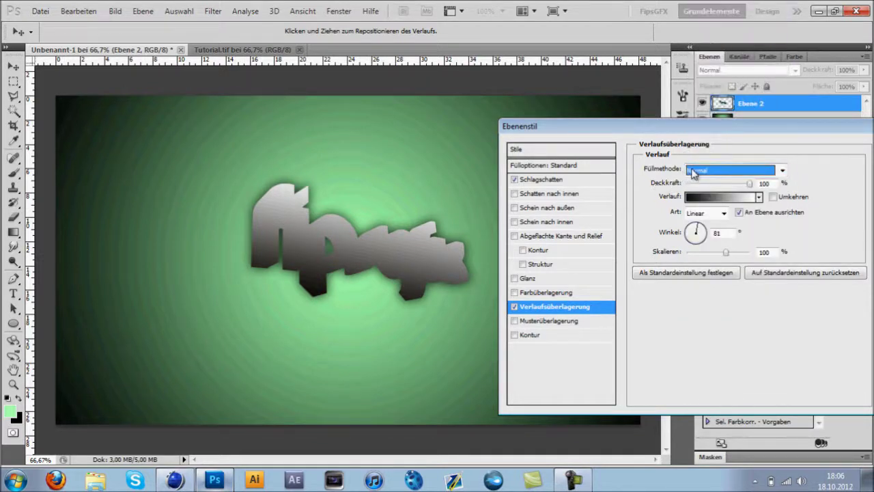
click(693, 170)
click(738, 8)
- Switch the gradient overlay's blend mode to Farbig abwedeln and lower its opacity
key(Down)
key(Down)
key(Down)
key(Down)
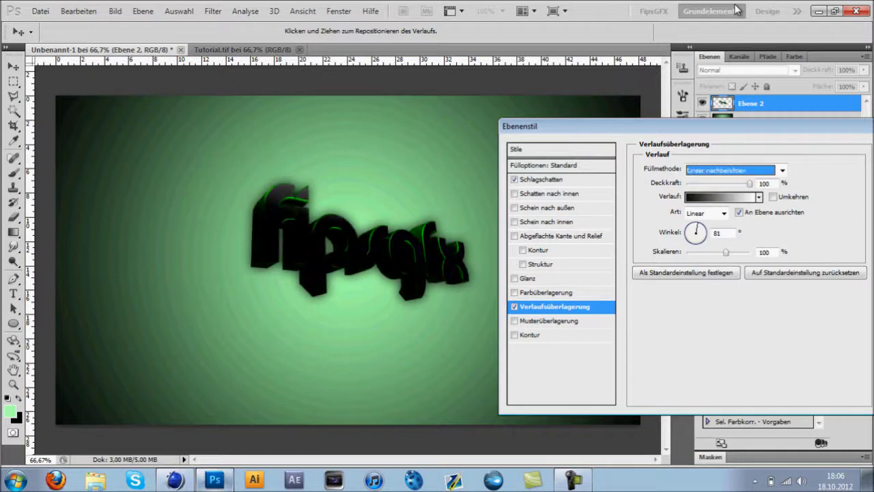
key(Down)
key(Down)
key(Down)
key(Down)
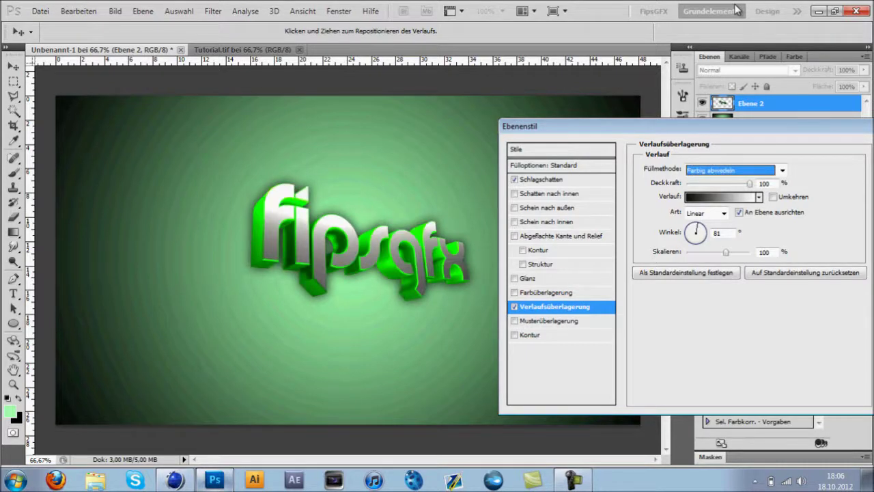
key(Down)
key(Up)
drag(744, 185, 726, 184)
- Set the overlay angle to 74° and scale to 97%, fine-tune opacity, and confirm
click(729, 231)
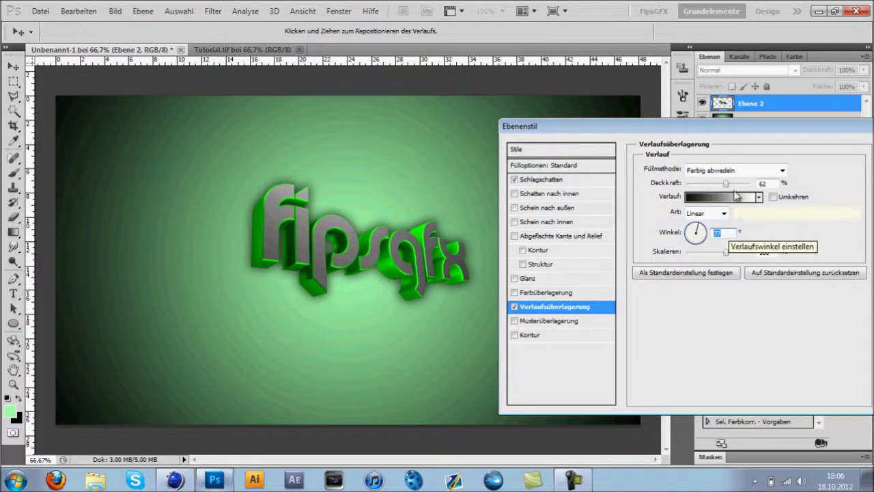
text(77)
drag(726, 184, 736, 187)
drag(726, 252, 725, 252)
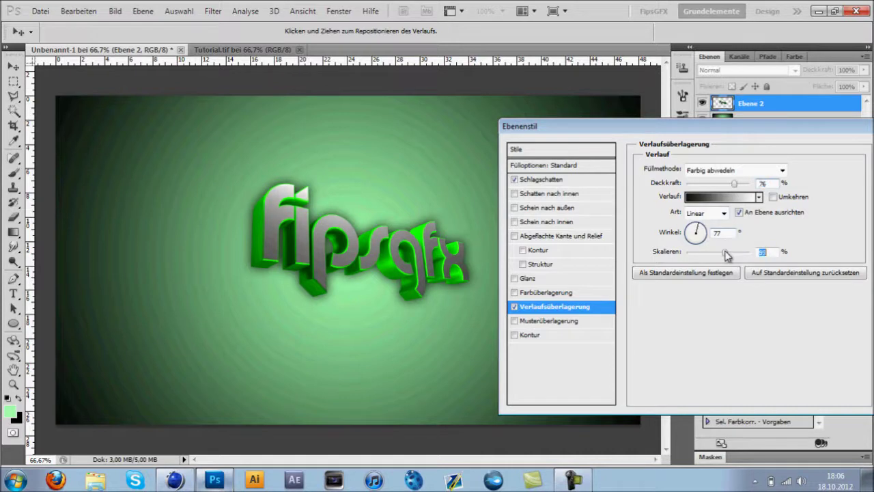
double_click(724, 233)
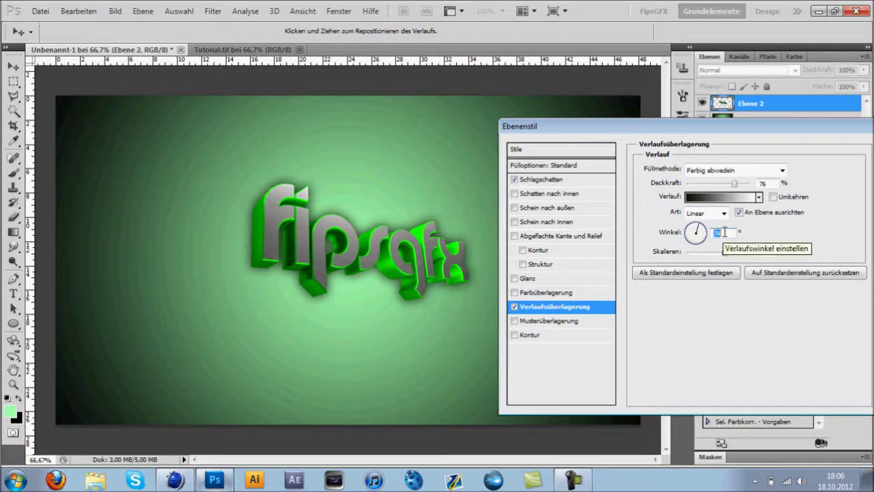
text(74)
click(740, 184)
drag(742, 191, 743, 191)
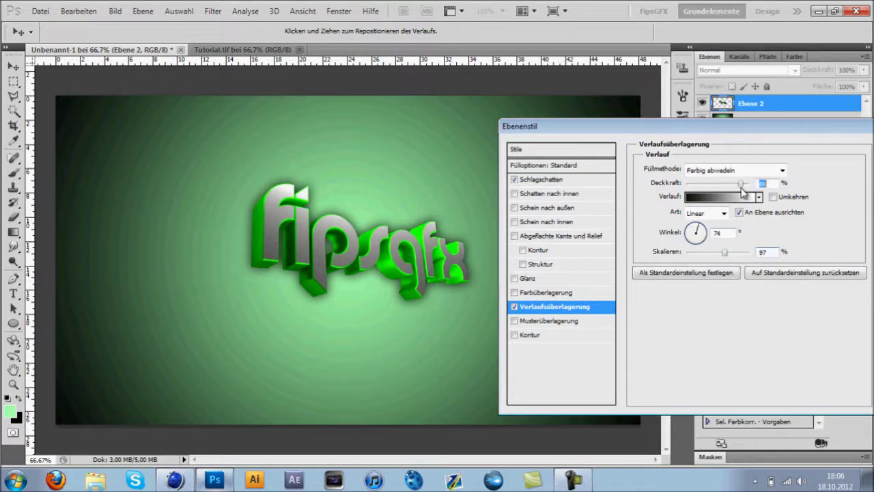
mouse_move(736, 129)
mouse_down()
mouse_move(683, 104)
mouse_move(619, 109)
mouse_up()
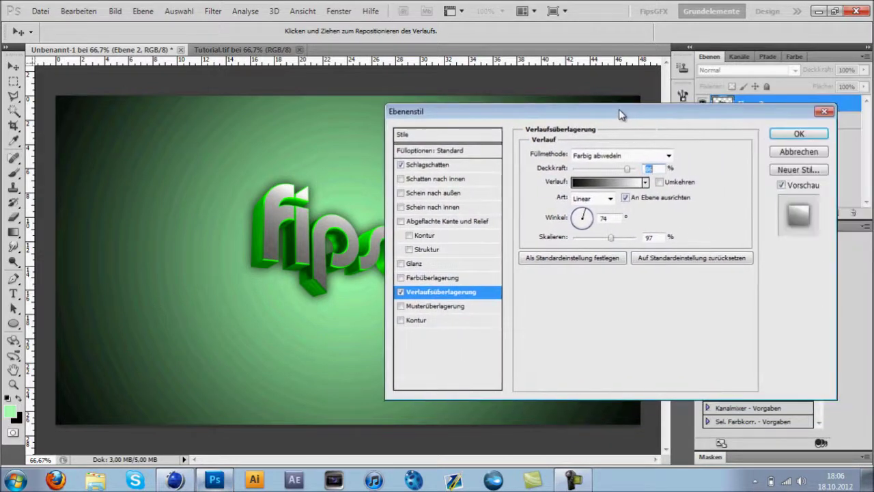
click(779, 134)
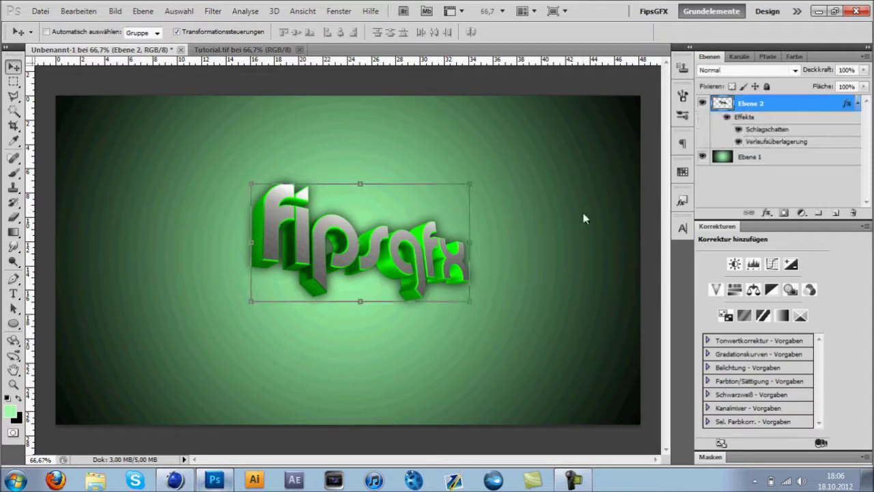
- Duplicate Ebene 2 and scale the copy to about 231% so it spans the canvas
click(858, 103)
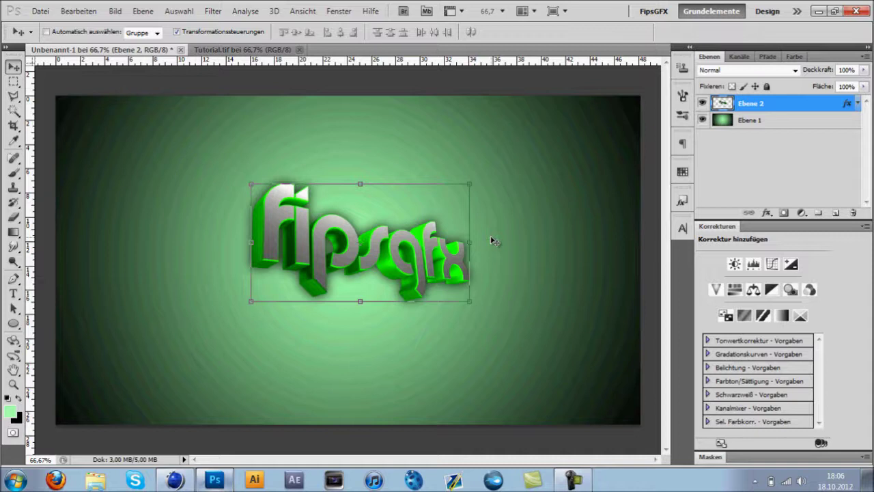
key(ctrl+j)
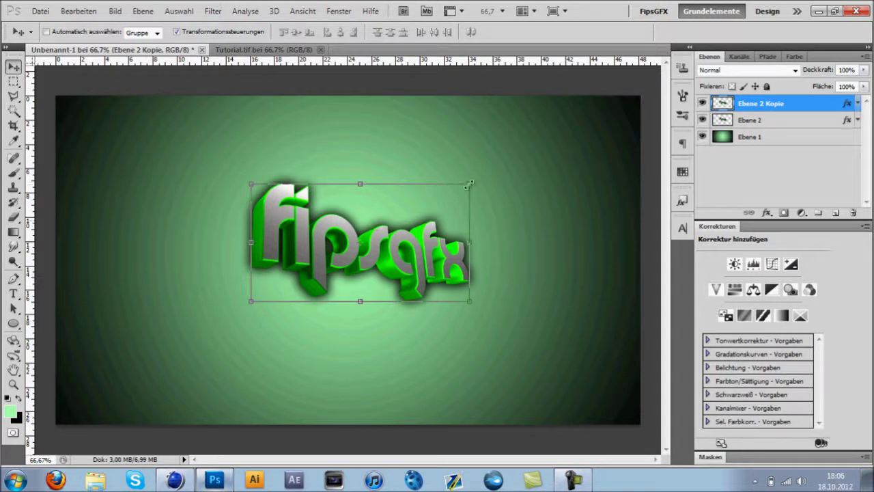
mouse_move(463, 187)
mouse_down()
mouse_move(506, 177)
mouse_move(570, 110)
mouse_up()
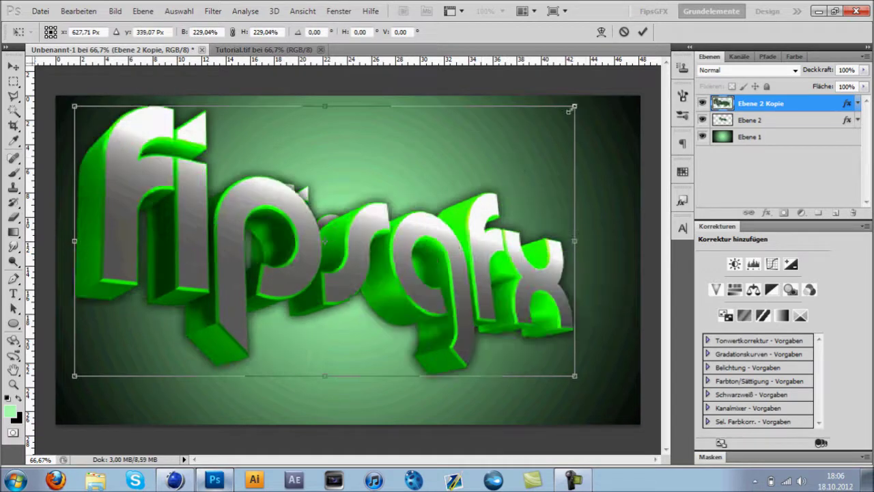
mouse_move(570, 110)
mouse_down()
mouse_move(581, 132)
mouse_move(628, 102)
mouse_up()
mouse_move(569, 159)
mouse_down()
mouse_move(579, 147)
mouse_move(566, 152)
mouse_up()
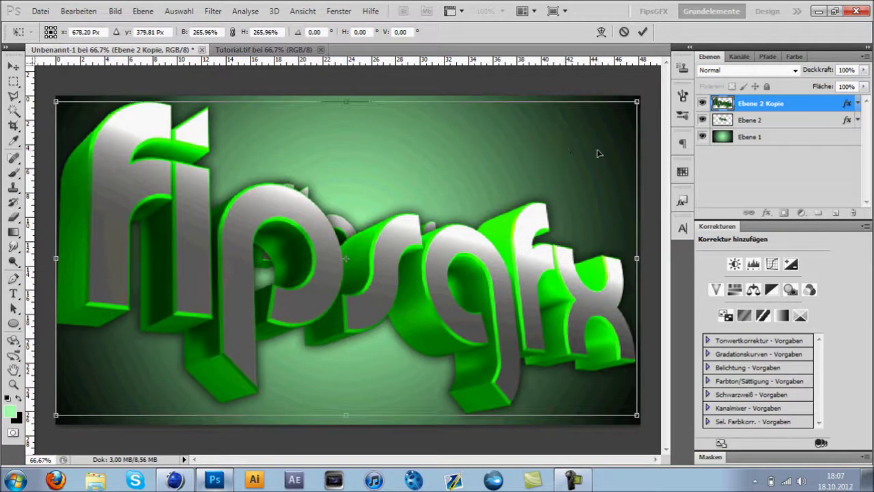
drag(635, 100, 564, 142)
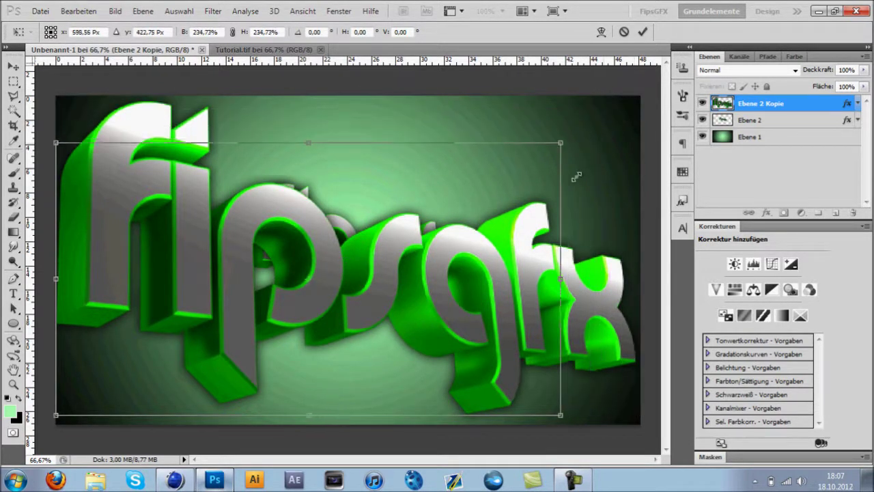
drag(389, 230, 448, 205)
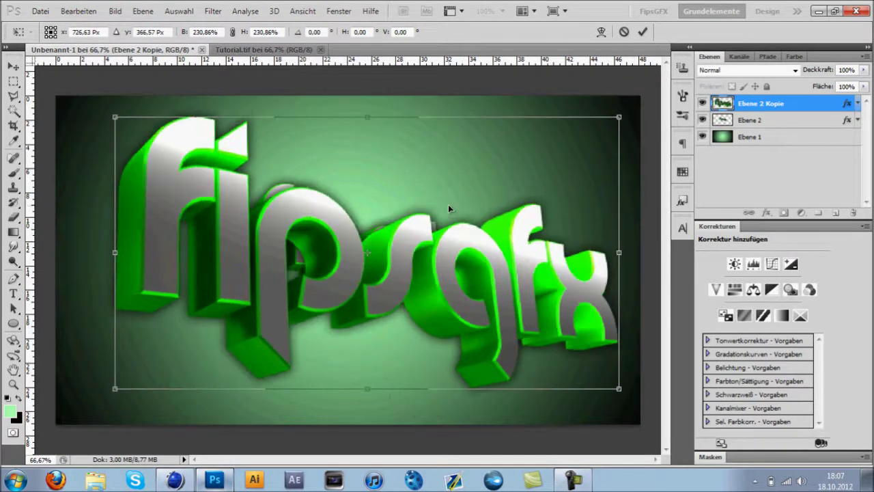
key(Return)
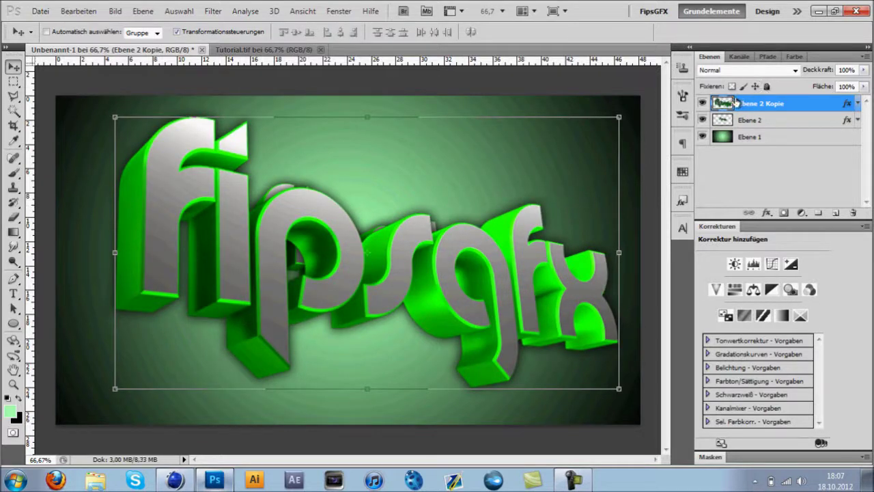
- Hide the Schlagschatten and Verlaufsüberlagerung effects on Ebene 2 Kopie, leaving flat dark grey letters
click(857, 104)
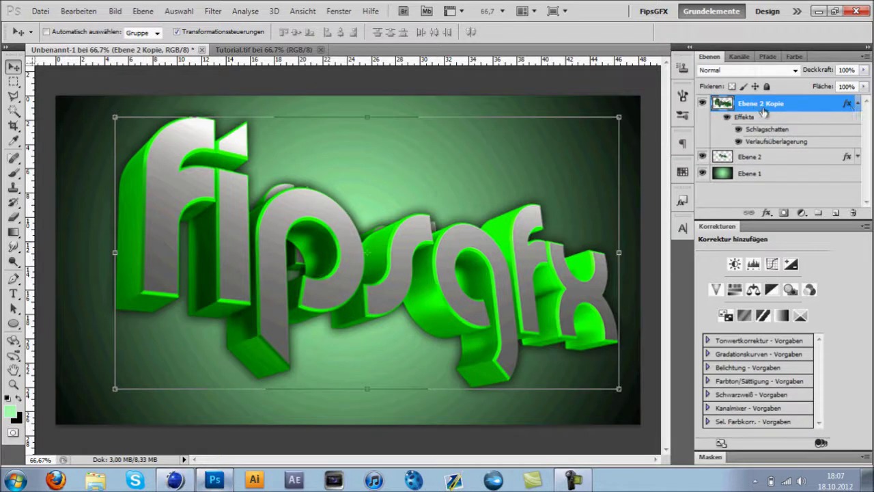
click(738, 129)
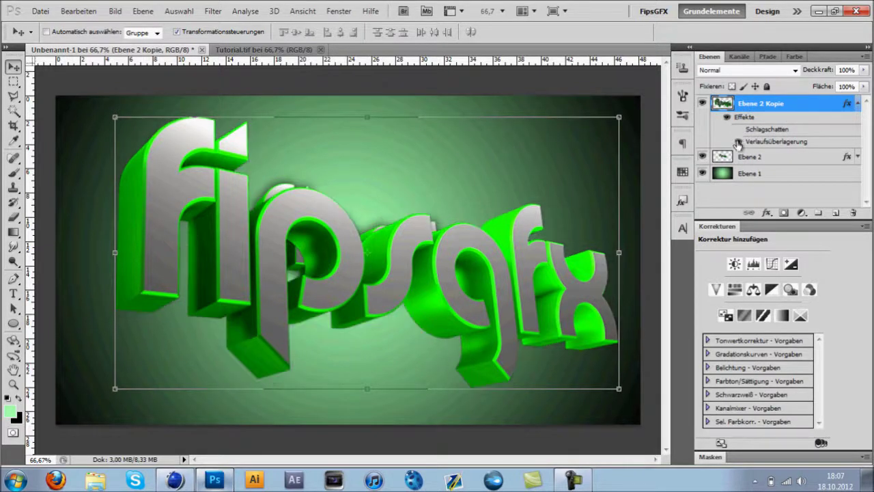
click(738, 142)
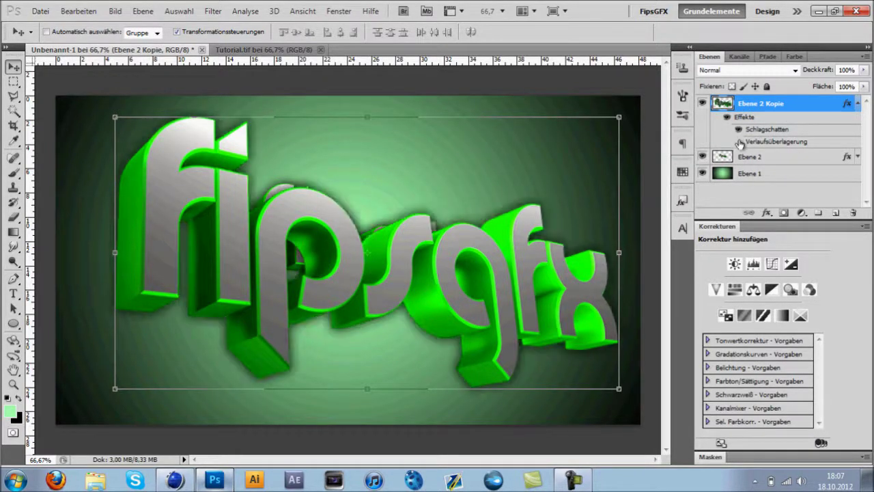
click(740, 135)
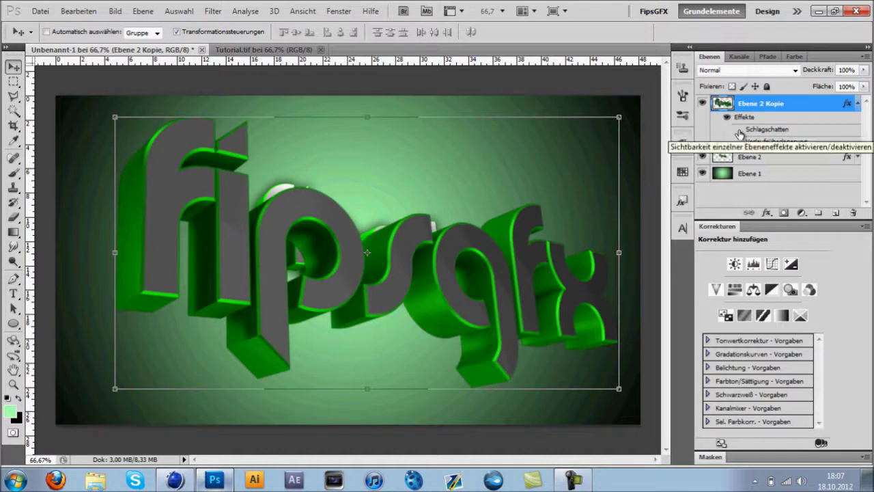
click(725, 118)
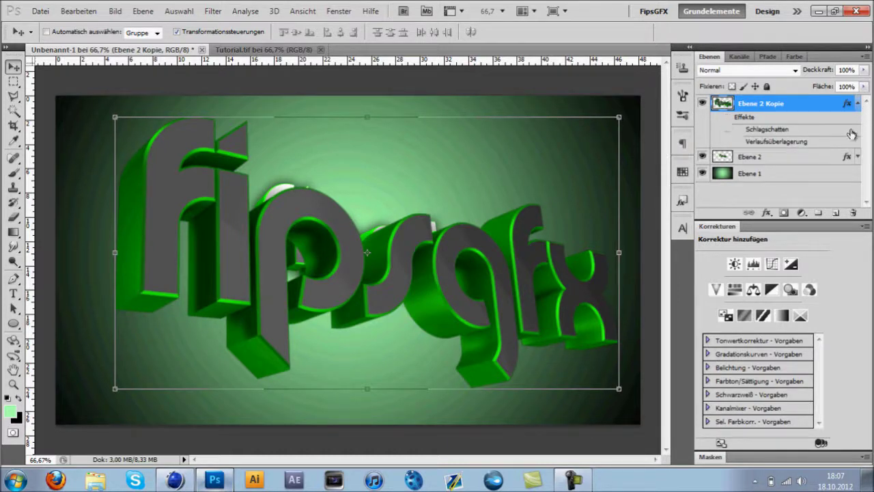
click(857, 106)
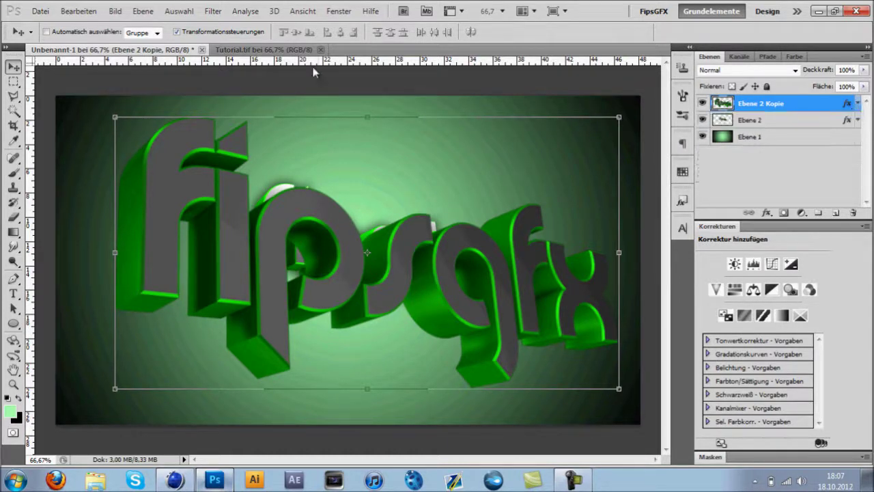
click(213, 11)
mouse_move(250, 238)
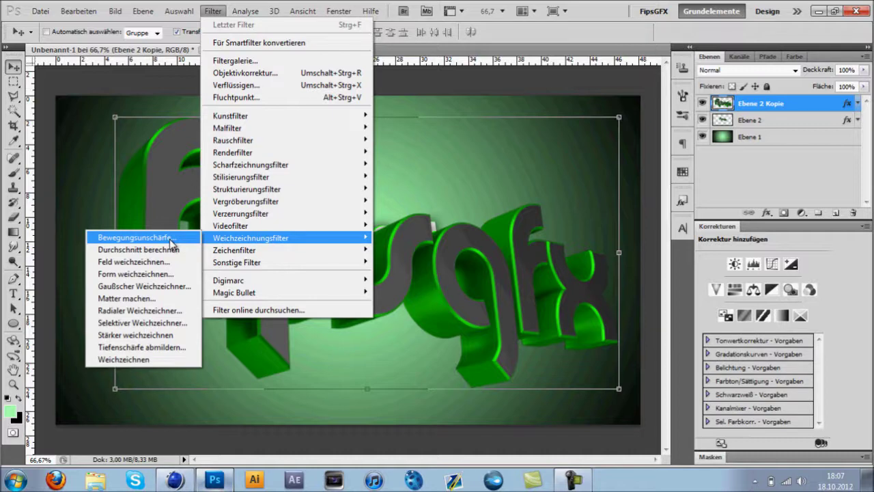
- Apply Bewegungsunschärfe to Ebene 2 Kopie at a 45° angle and about 480-pixel distance
click(169, 241)
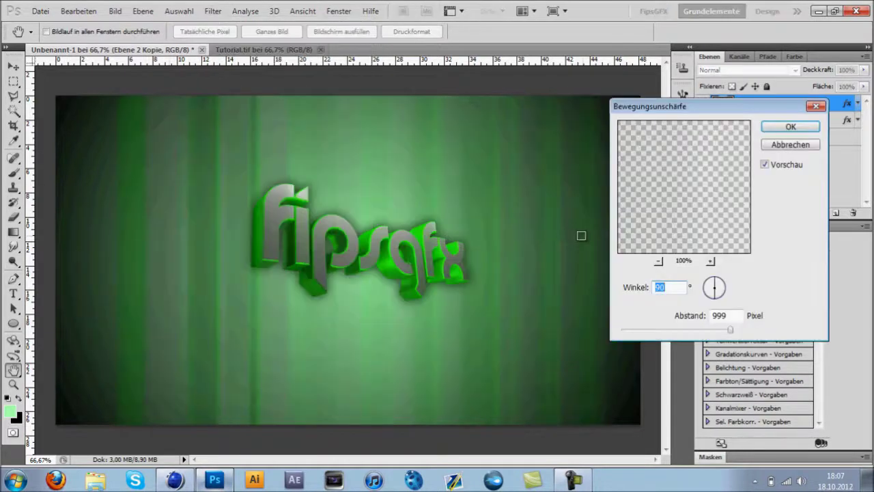
click(673, 331)
click(725, 277)
click(722, 280)
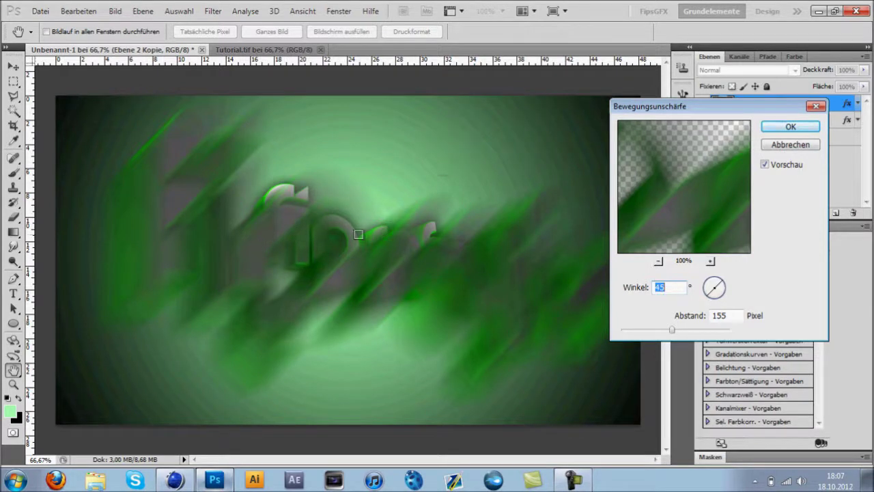
click(694, 329)
click(703, 331)
click(706, 331)
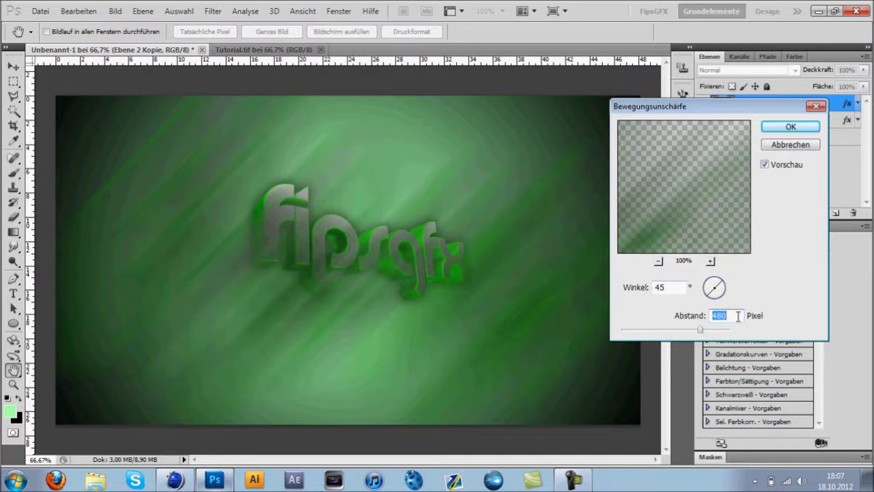
click(790, 126)
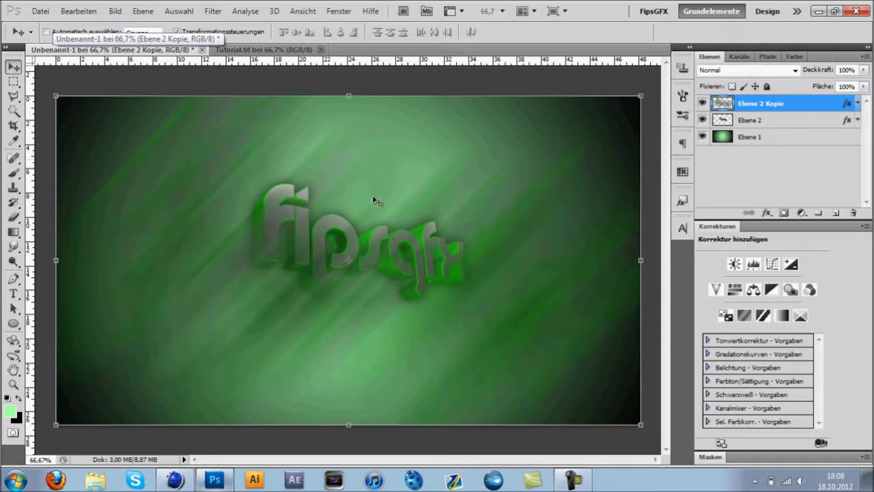
- Nudge the streak layer left and preview blend modes, keeping it on Normal
drag(373, 197, 359, 197)
click(759, 69)
key(Down)
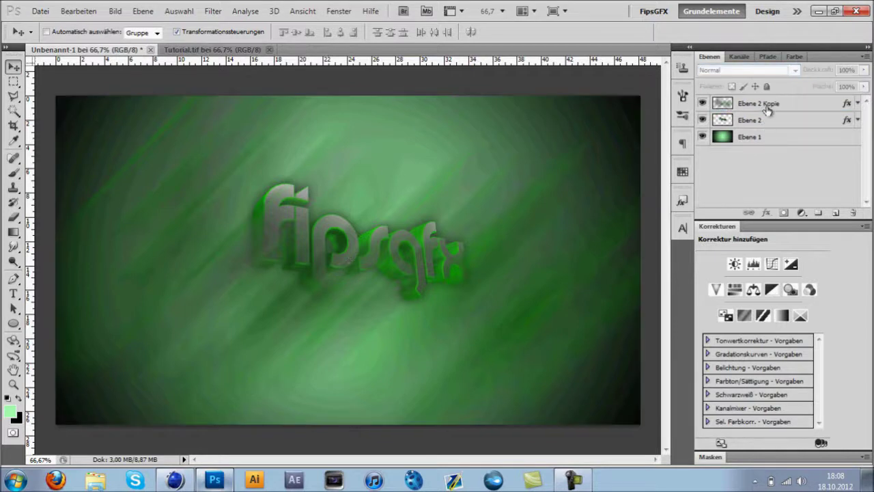
key(Up)
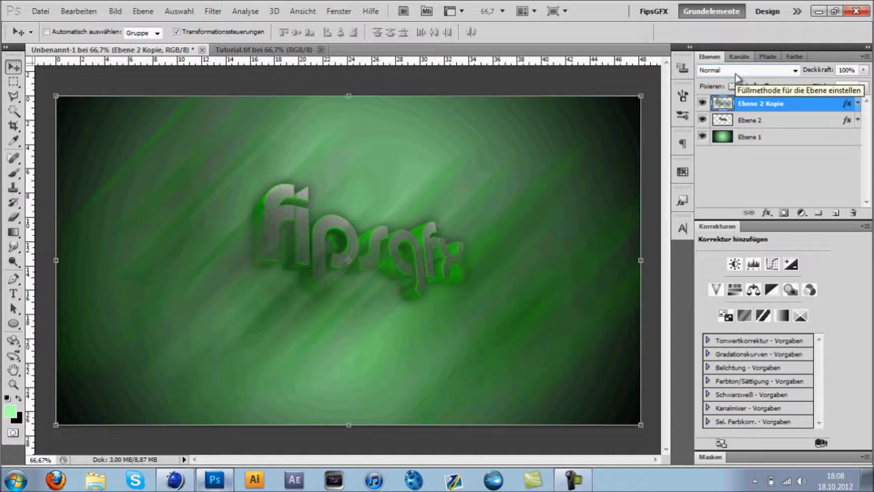
click(735, 73)
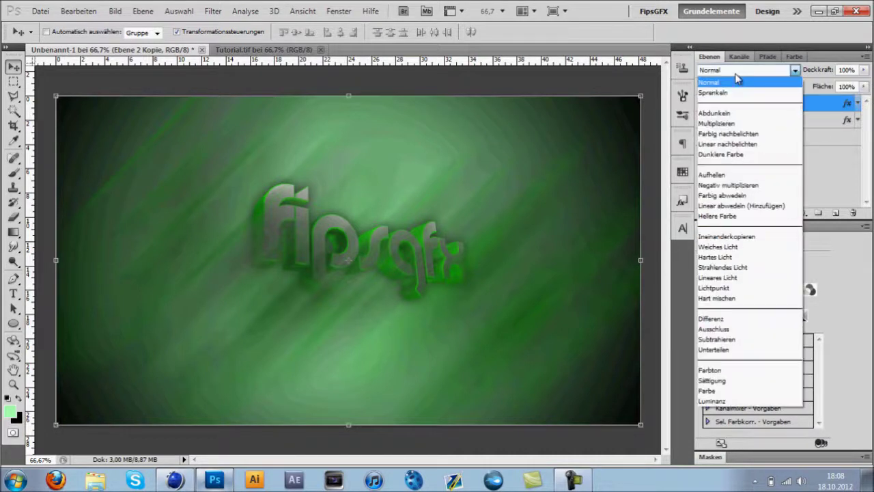
click(735, 73)
key(Down)
key(Down)
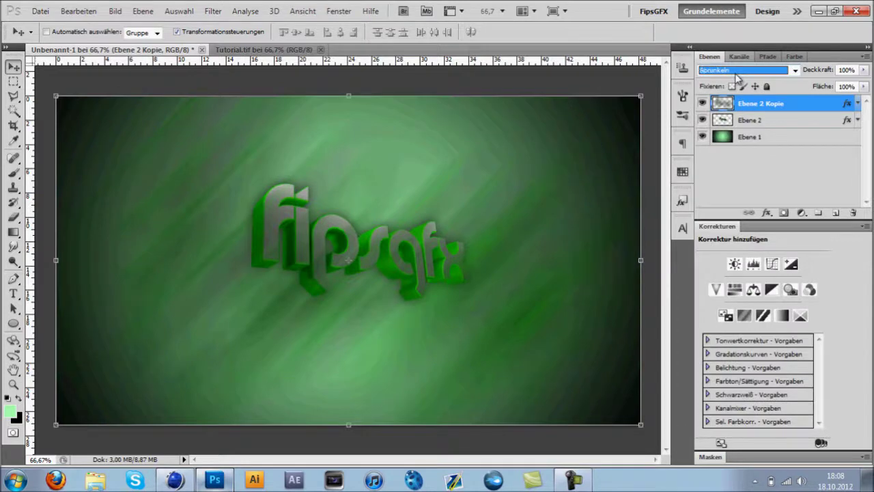
key(Up)
key(Up)
click(737, 78)
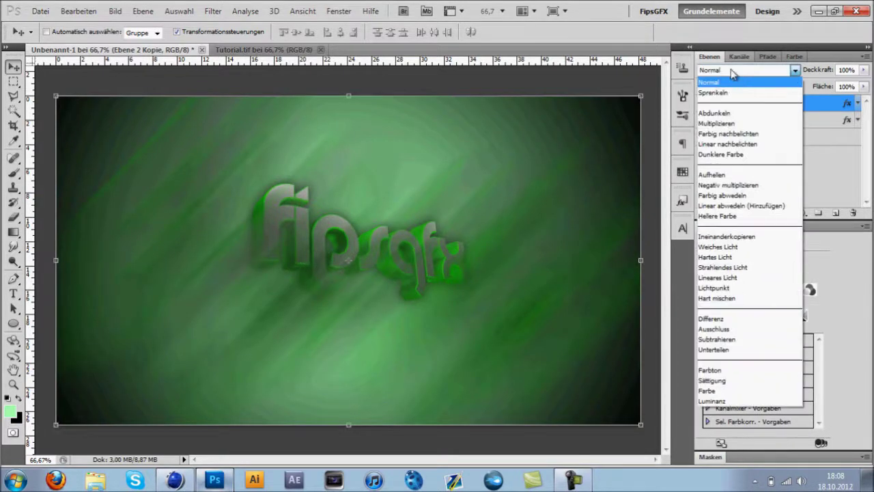
click(731, 71)
click(731, 71)
click(733, 73)
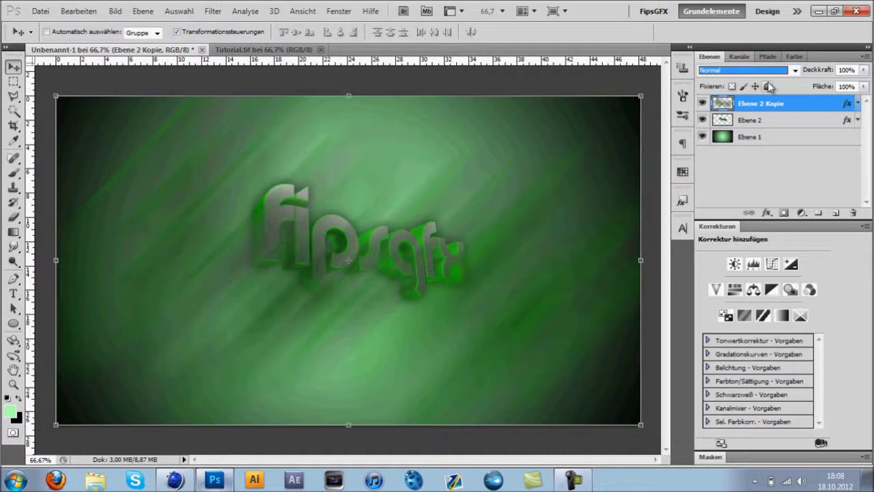
- Step the streak layer's blend mode through the list to Lineares Licht
key(Down)
key(Down)
key(Down)
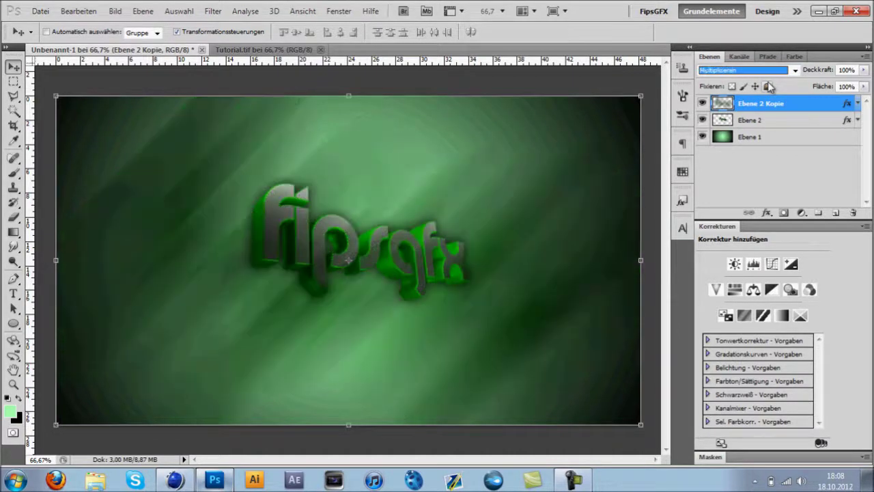
key(Down)
key(Down)
key(Down)
key(Down)
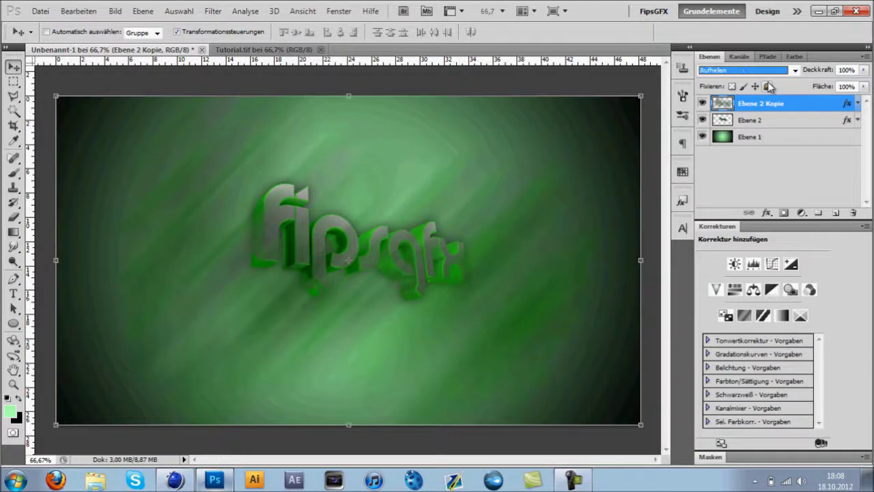
key(Down)
key(Down)
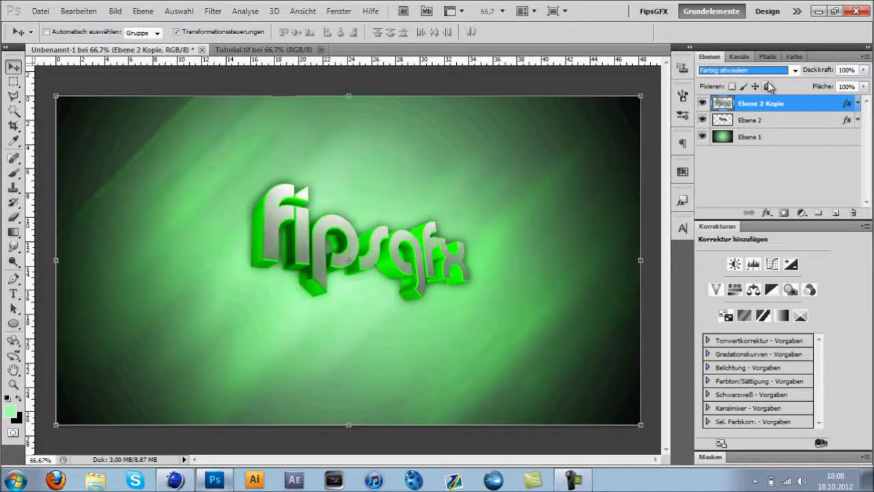
key(Down)
key(Down)
key(Down)
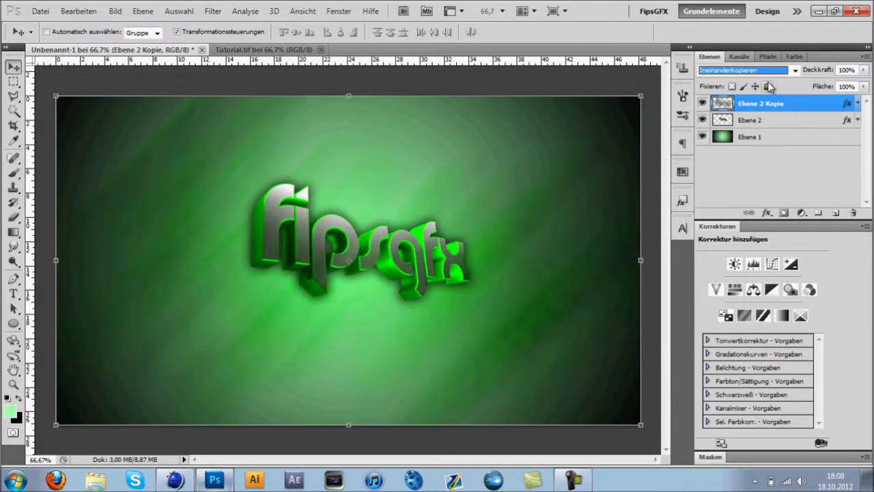
key(Down)
key(Down)
key(Down)
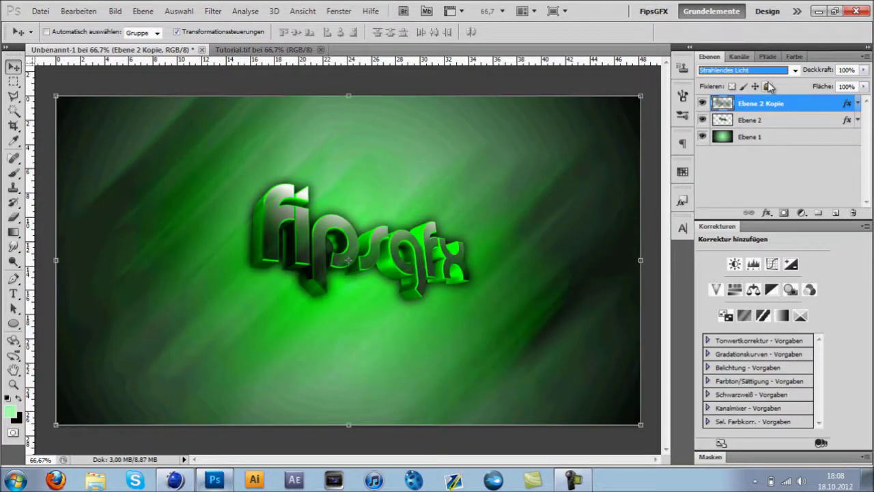
key(Down)
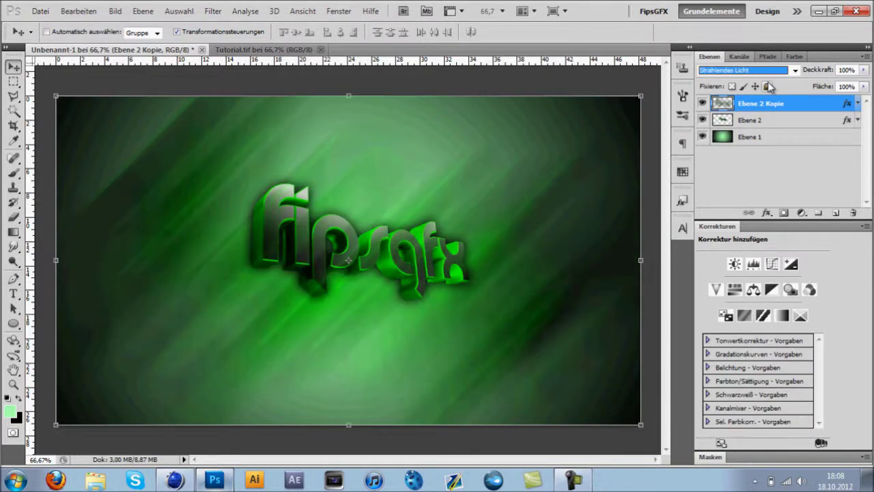
key(Down)
- Erase streaks at the top-left and lower canvas, then zoom in to inspect the result
click(12, 219)
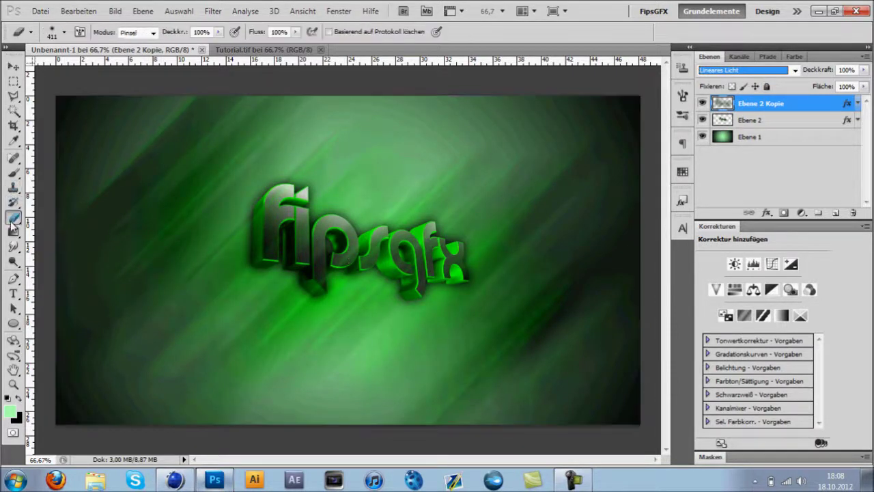
drag(117, 157, 86, 187)
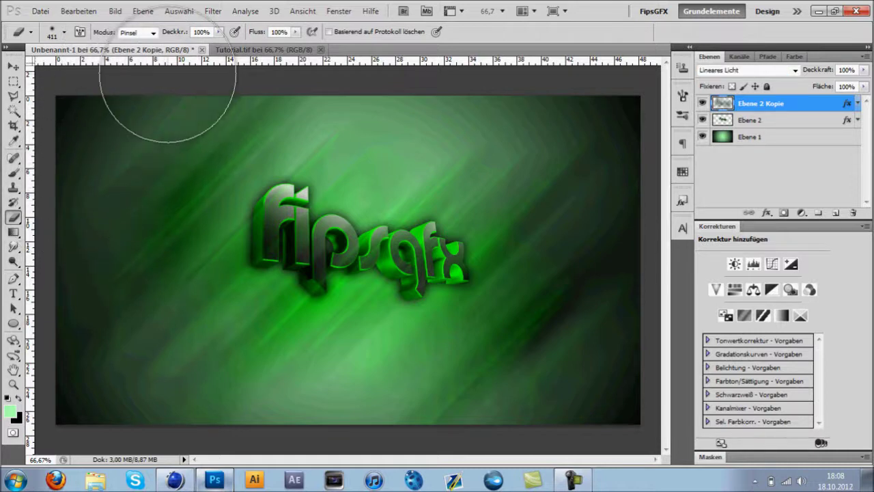
drag(644, 356, 624, 337)
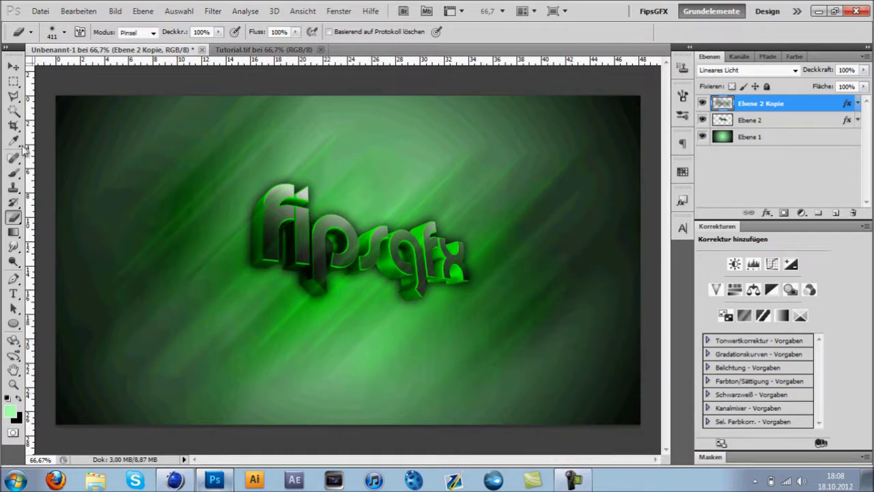
click(14, 66)
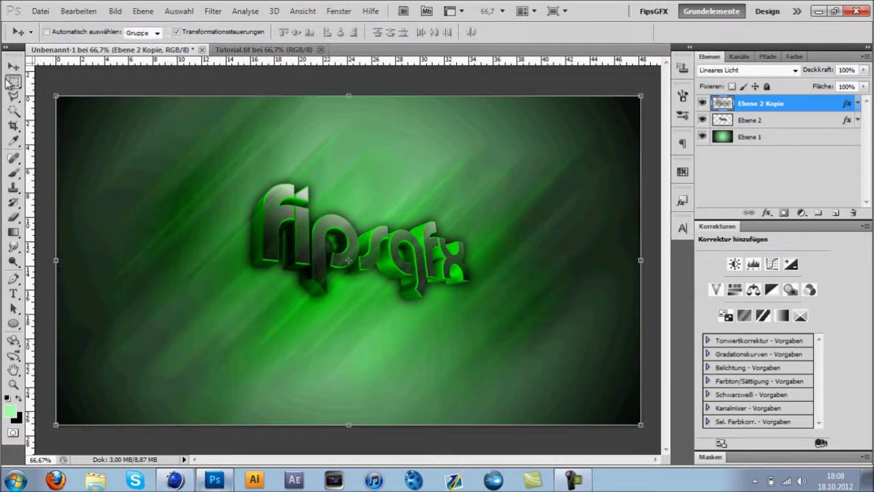
click(13, 82)
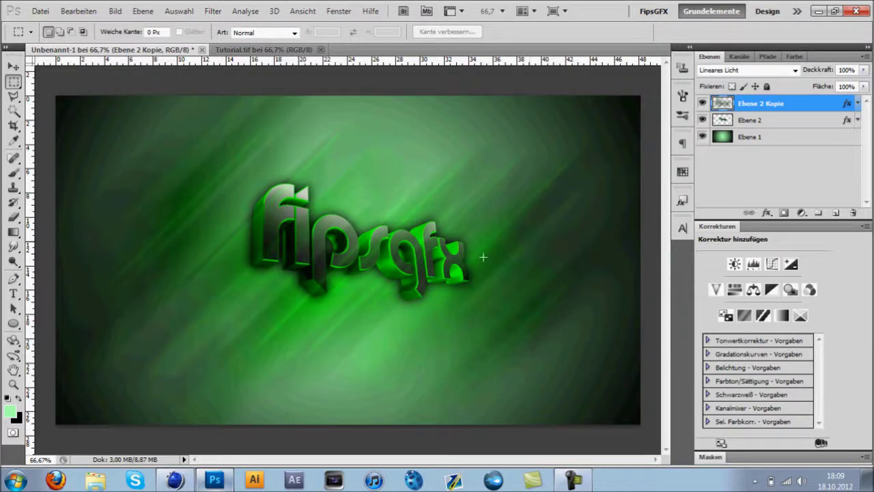
click(15, 384)
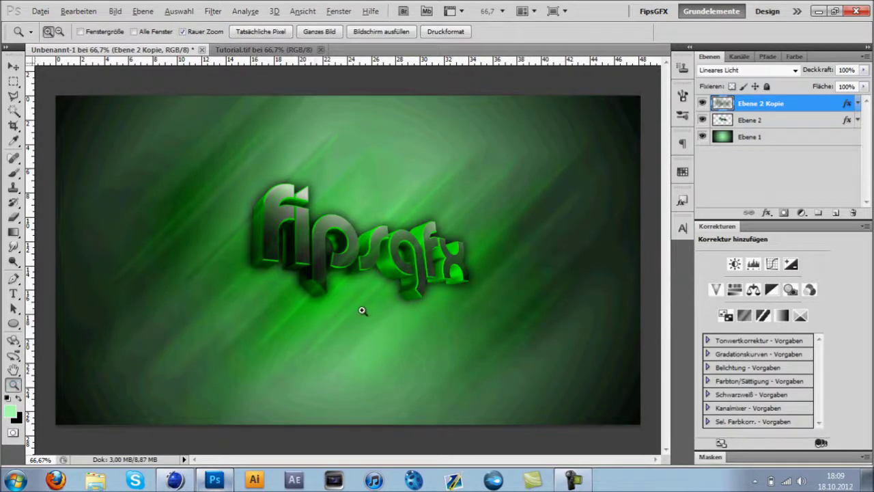
click(424, 321)
click(439, 374)
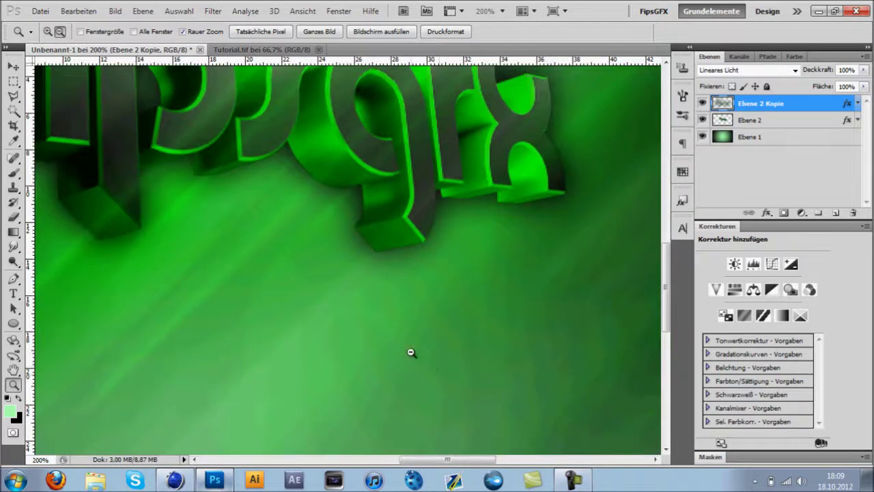
alt+click(410, 353)
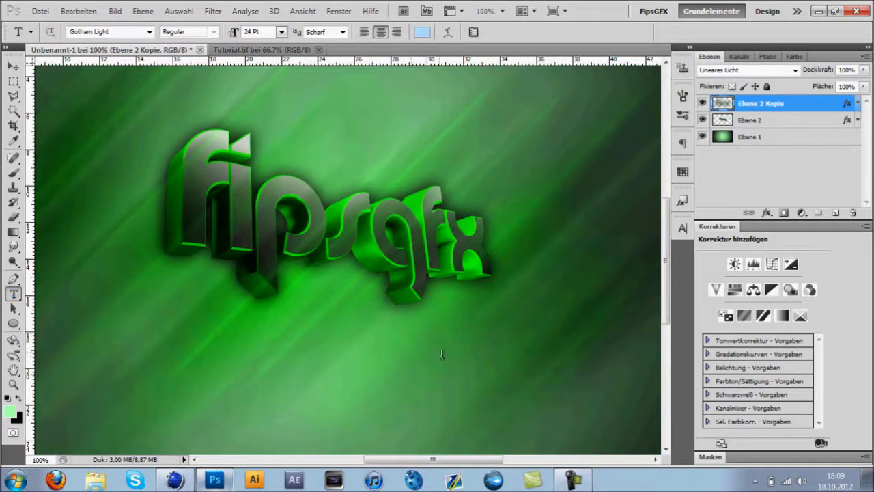
- Create a paragraph text box below the logo reading 'Designed by FipsGFX'
drag(274, 329, 505, 363)
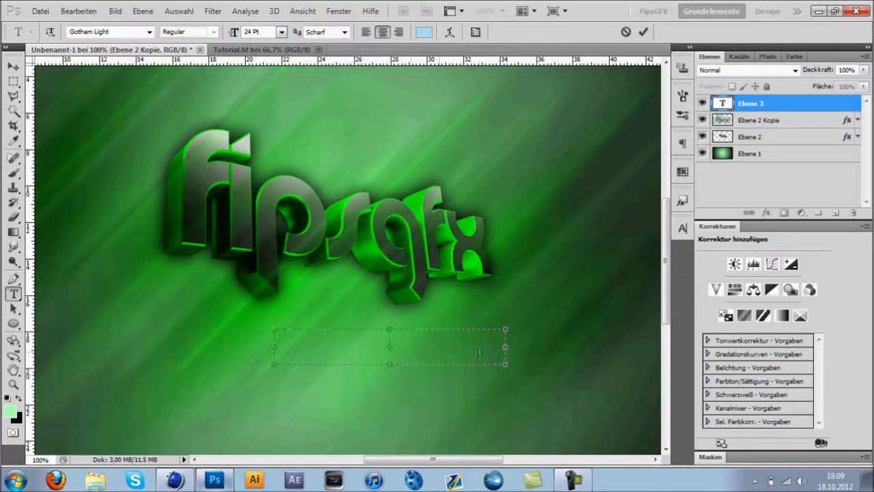
text(Dies)
text(ign)
text(ed )
text(by)
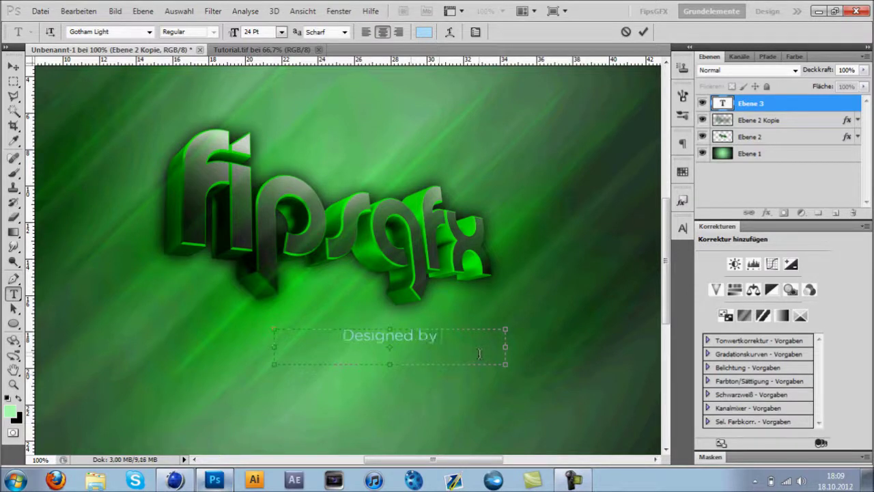
text(FipsGFXC)
key(BackSpace)
drag(479, 352, 285, 341)
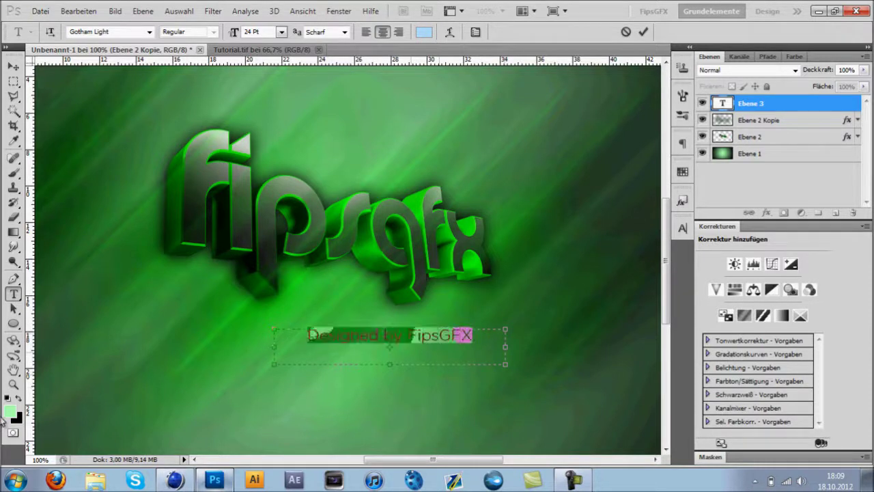
- Colour the caption text white and commit the text layer
click(10, 412)
drag(563, 256, 475, 355)
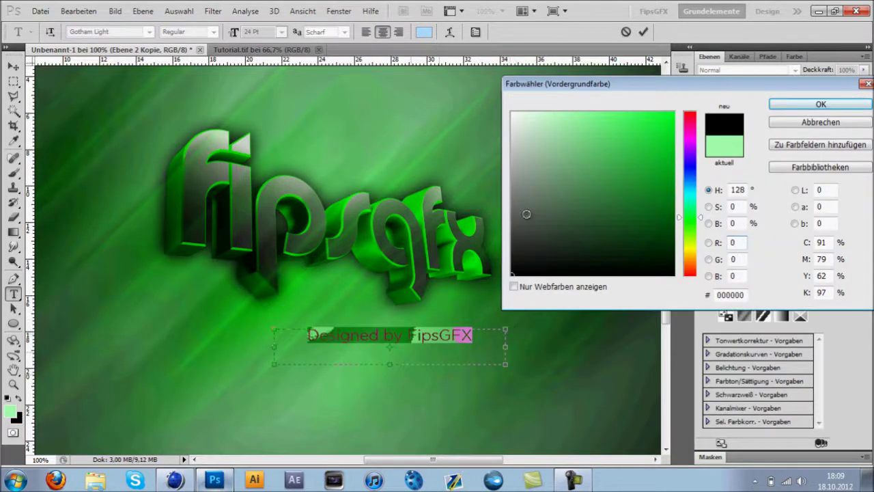
click(811, 106)
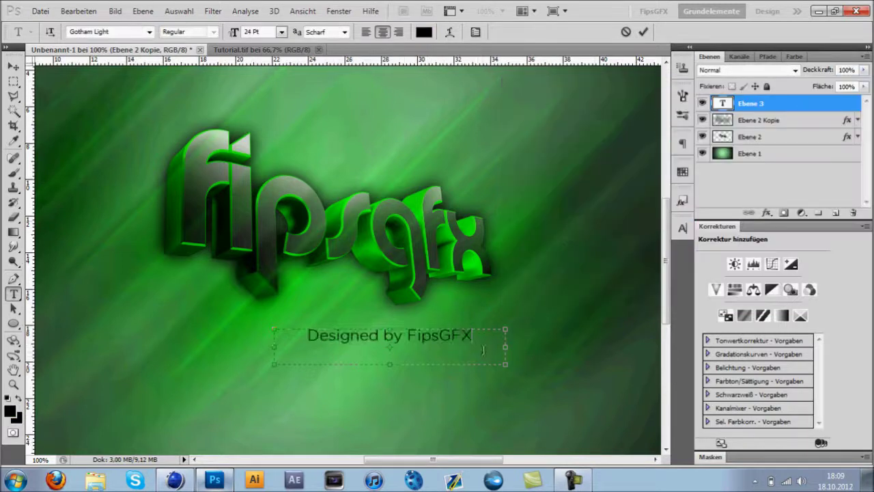
drag(483, 350, 479, 344)
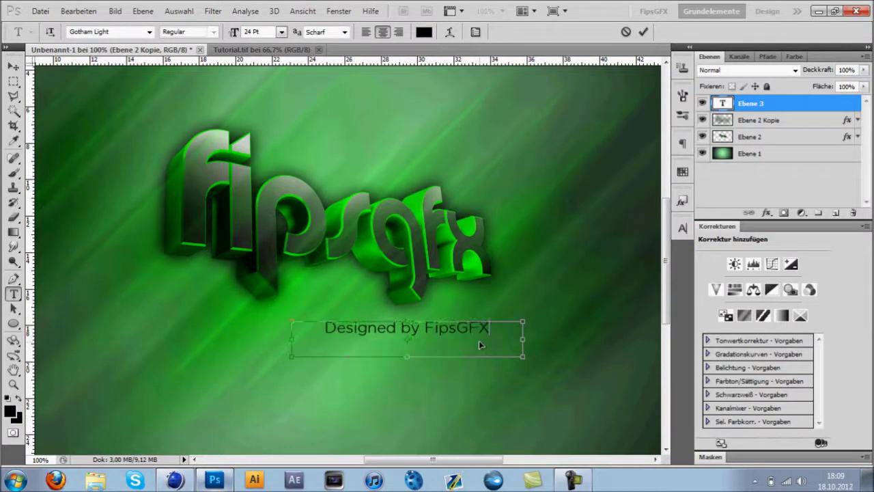
drag(491, 333, 194, 322)
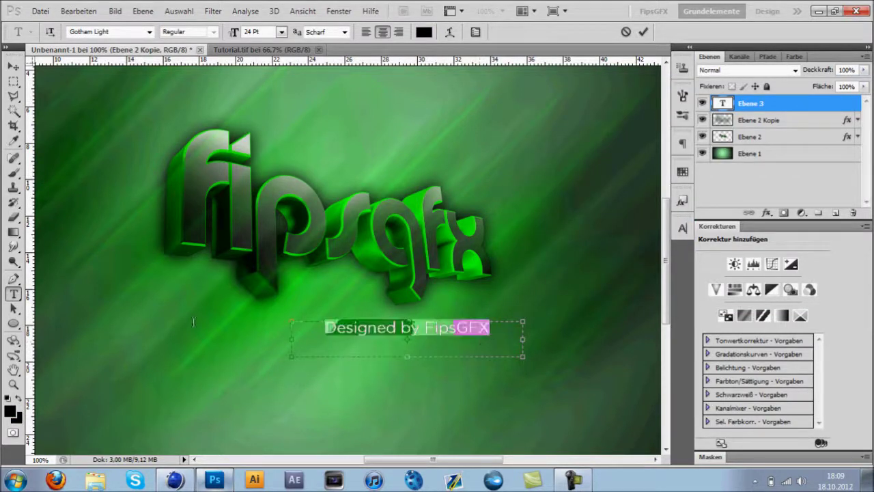
click(422, 33)
click(512, 113)
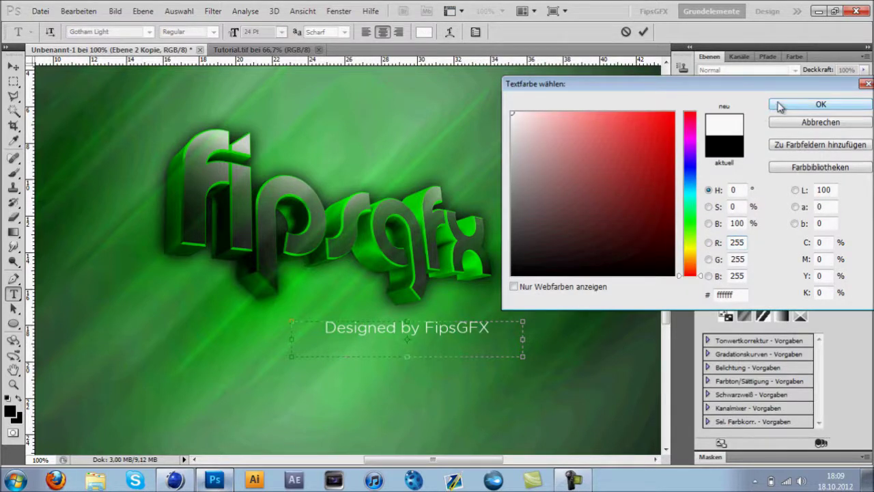
click(780, 104)
click(13, 81)
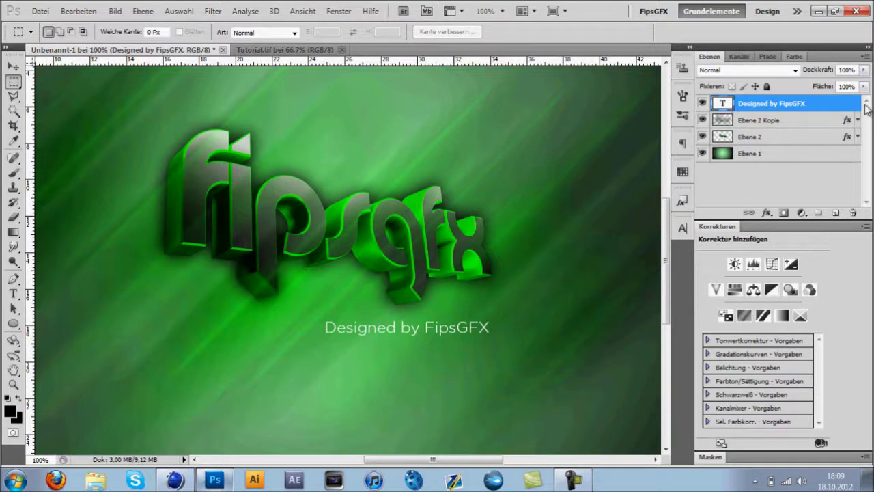
double_click(833, 103)
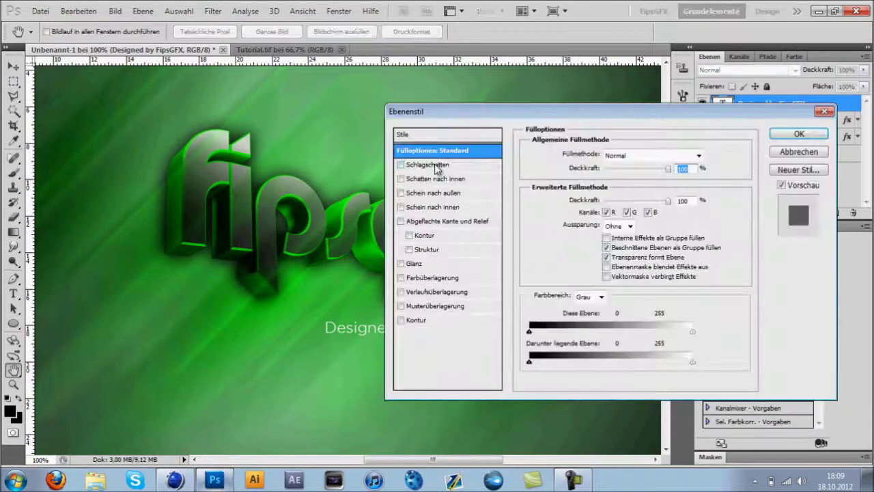
- Add a Schlagschatten drop shadow to the caption
click(435, 165)
click(655, 232)
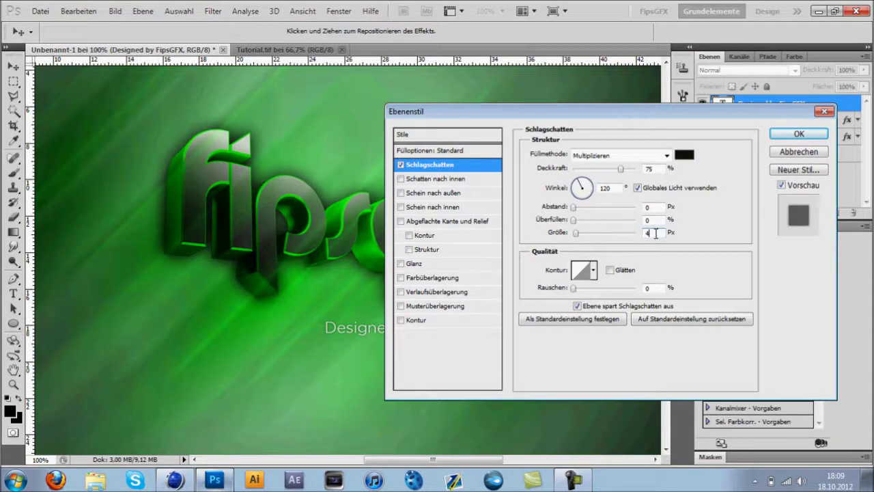
drag(630, 114, 781, 90)
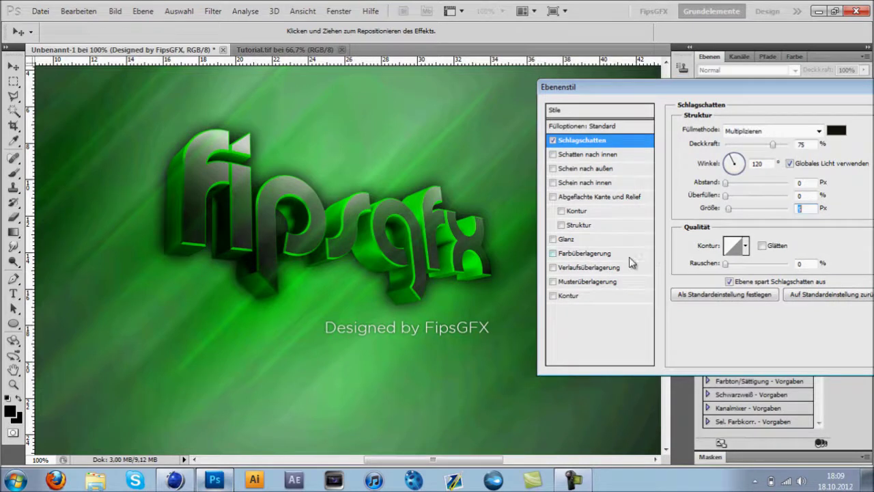
- Add a gradient overlay whose black and white stops form a sharp mid-split
click(609, 270)
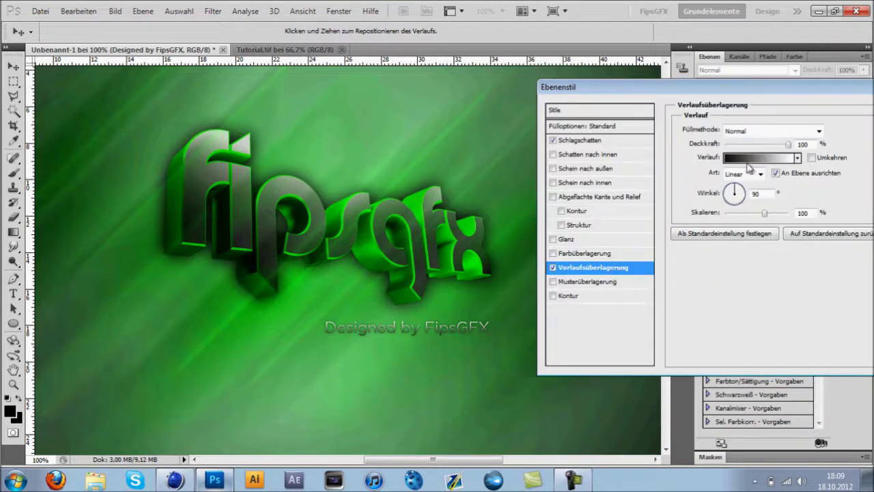
click(749, 159)
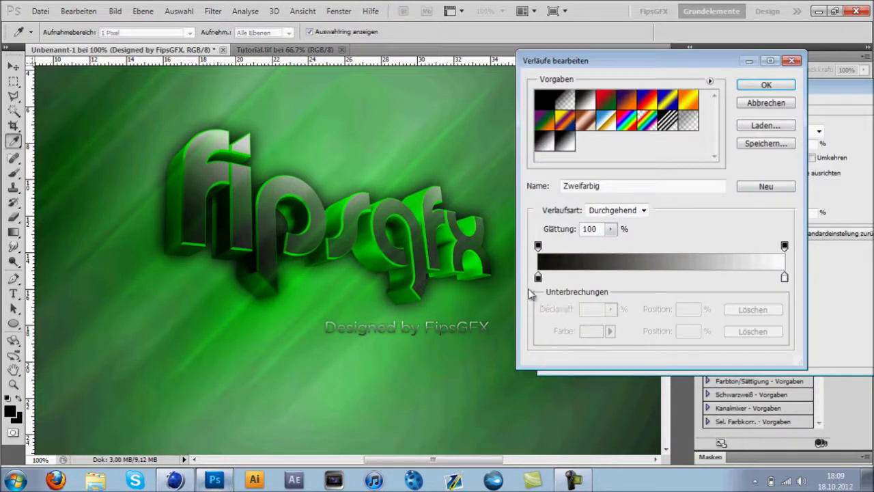
drag(538, 280, 648, 287)
mouse_move(784, 278)
mouse_down()
mouse_move(669, 286)
mouse_move(660, 277)
mouse_up()
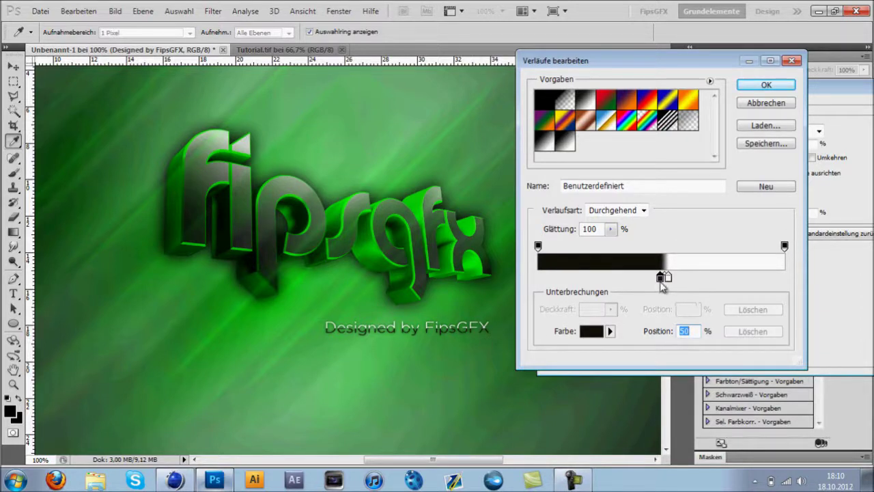
drag(660, 278, 666, 280)
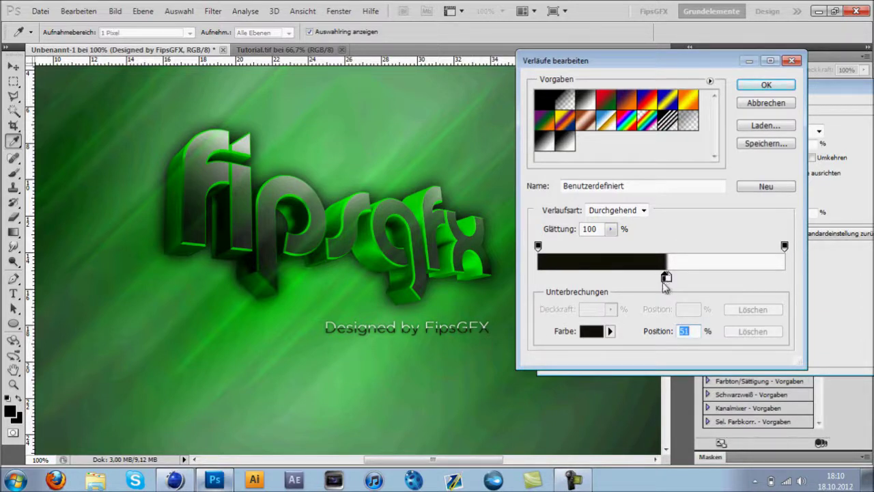
drag(665, 281, 682, 280)
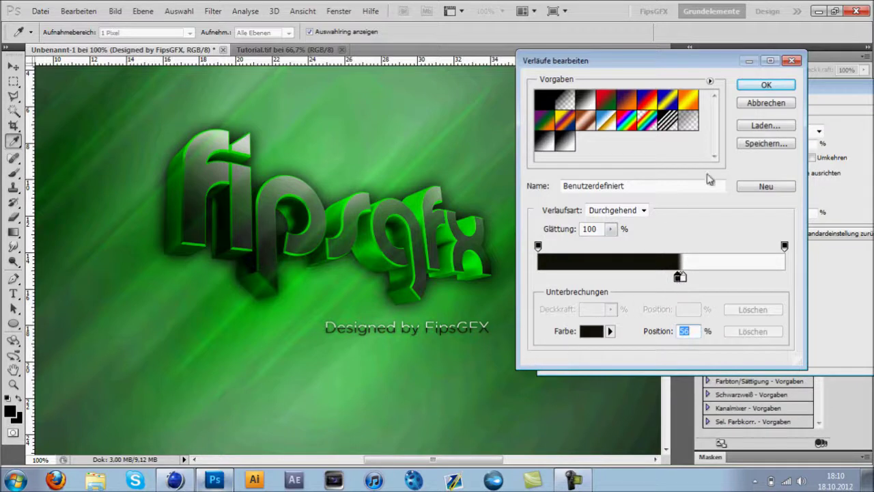
click(757, 86)
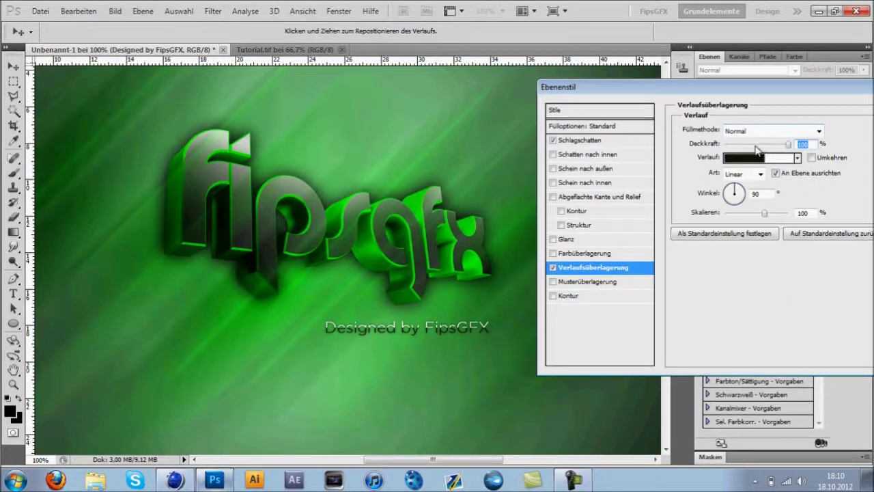
- Lower the gradient overlay opacity to about 13% and apply the layer styles
mouse_move(756, 146)
mouse_down()
mouse_move(735, 148)
mouse_move(744, 155)
mouse_up()
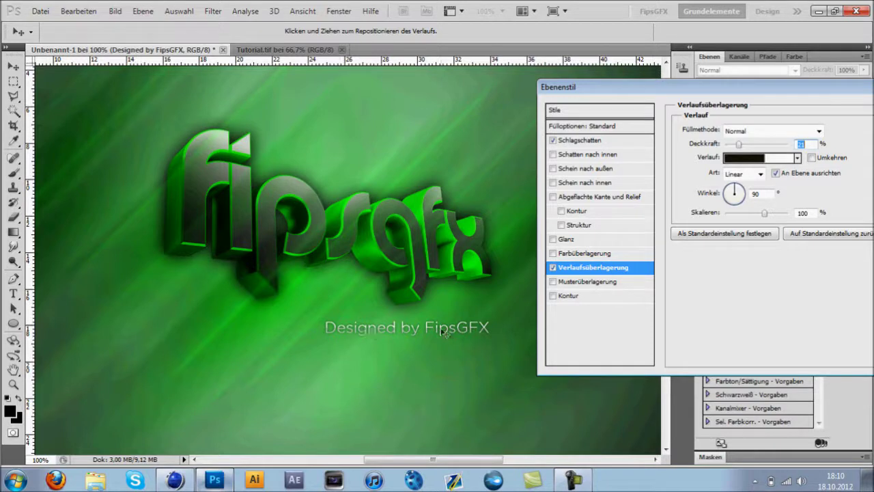
drag(714, 91, 686, 92)
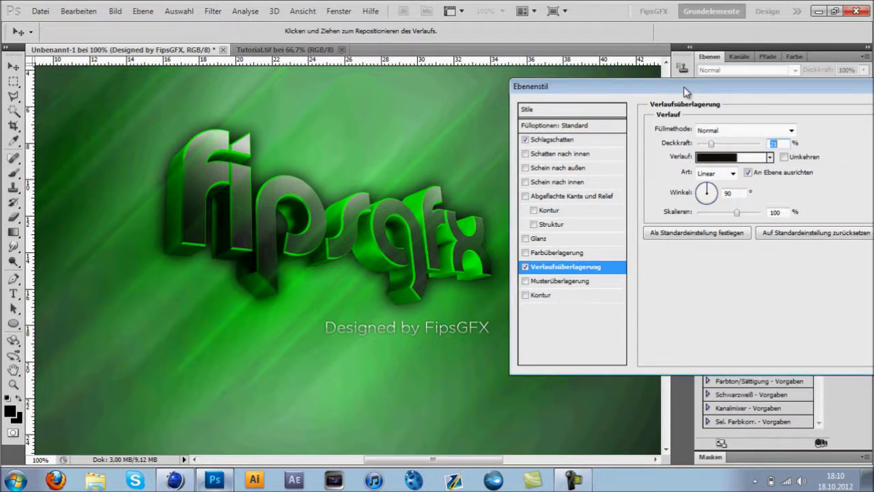
drag(684, 87, 490, 85)
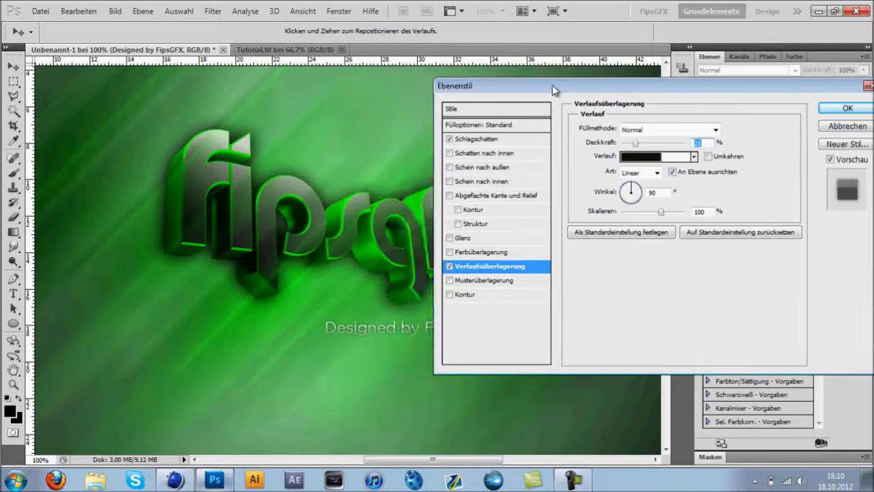
click(778, 110)
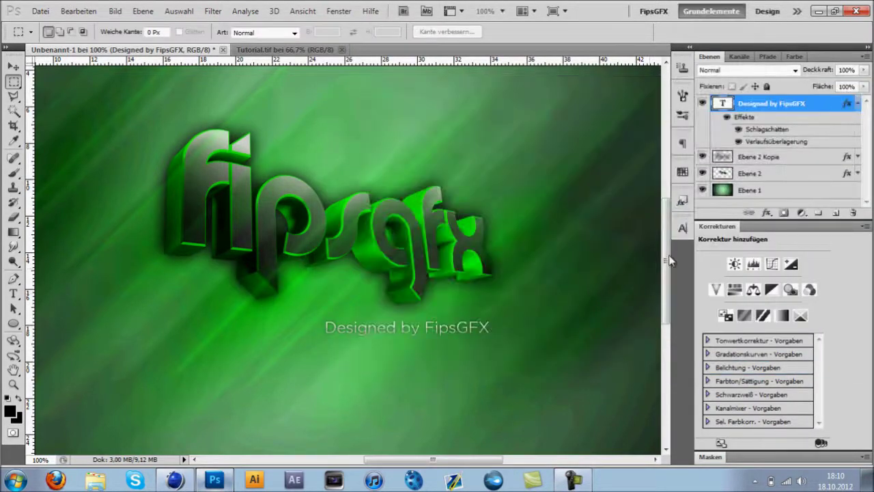
click(857, 103)
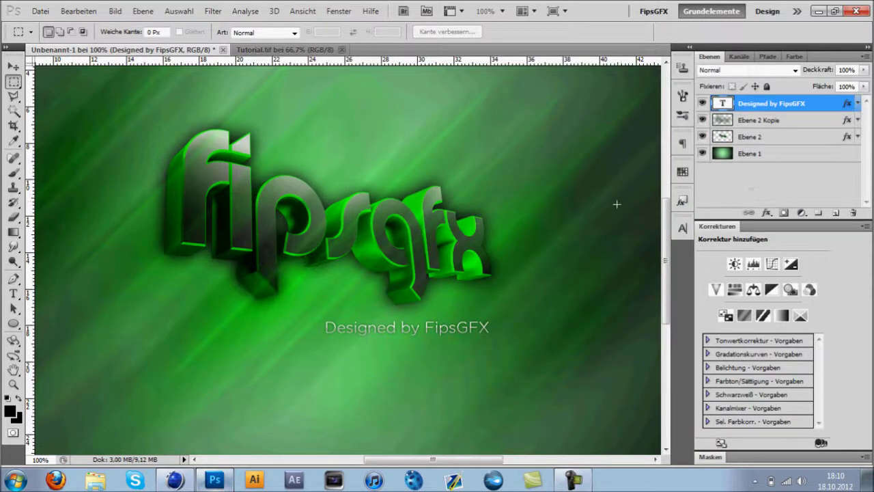
click(740, 194)
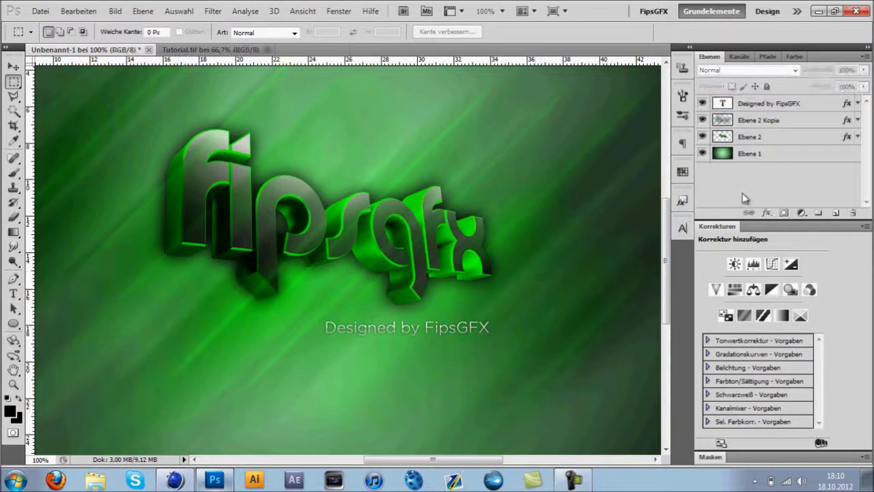
scroll(117, 370, up, 2)
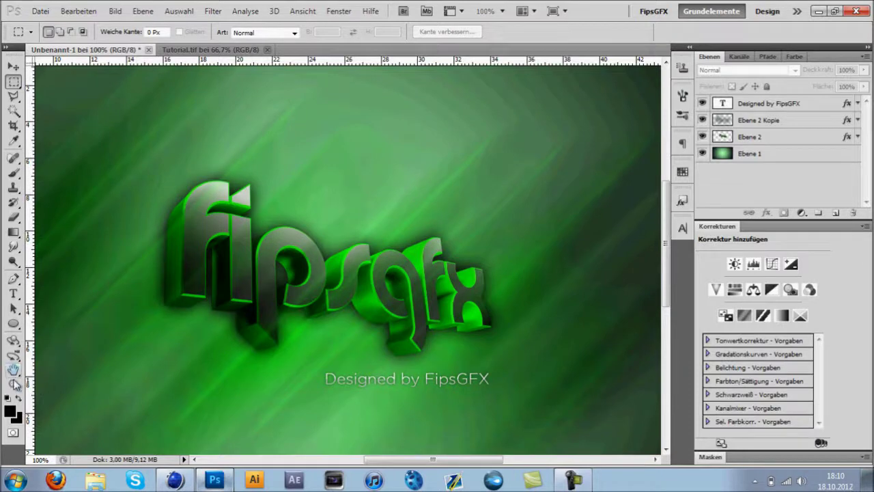
key(z)
alt+click(136, 353)
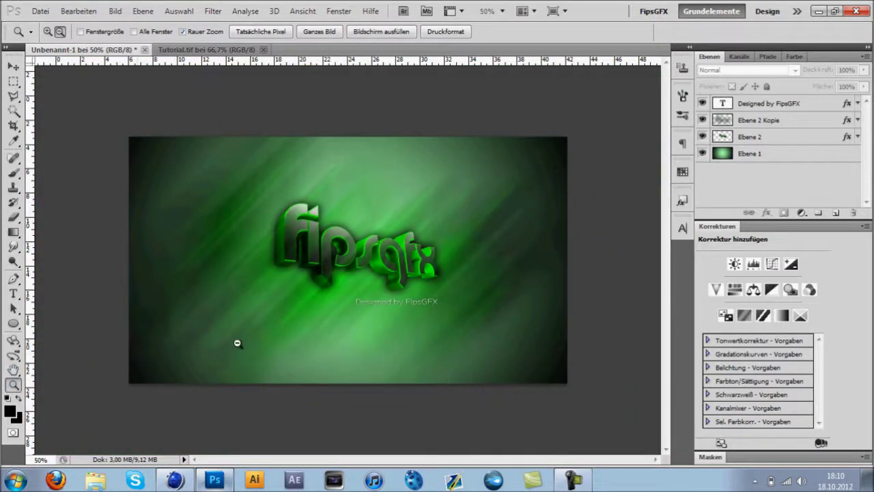
alt+scroll(383, 269, up, 1)
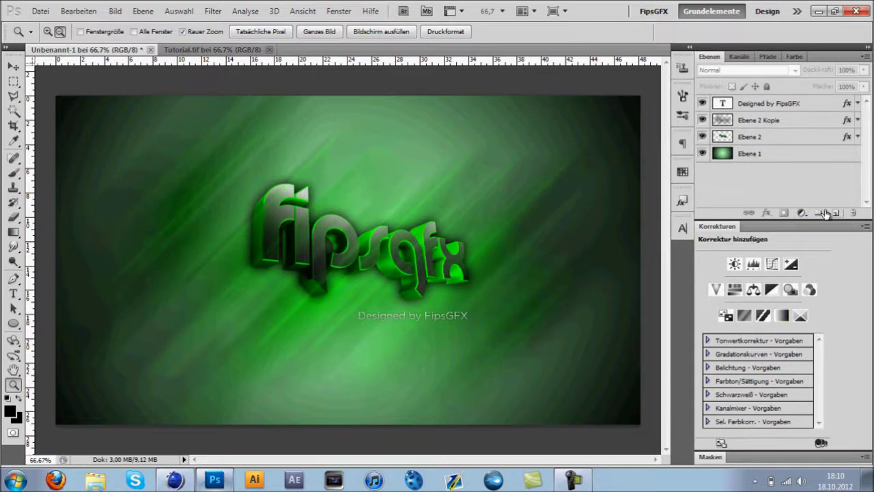
click(801, 213)
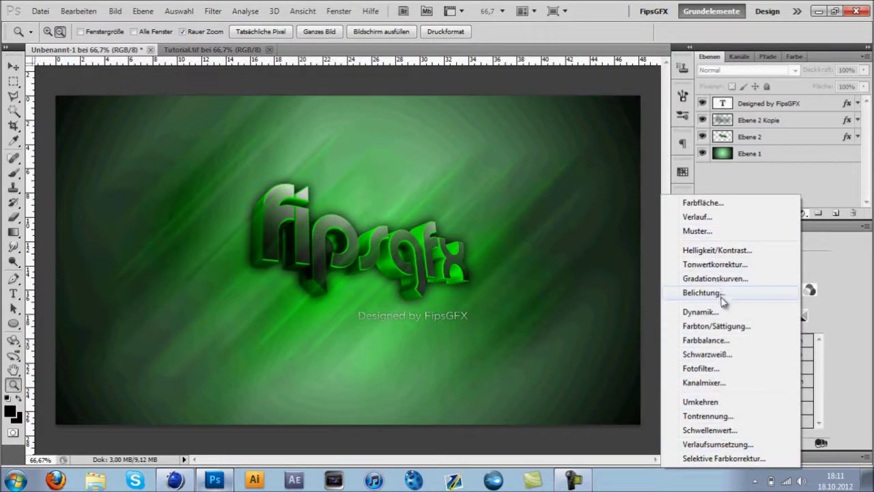
- Add a Verlaufsumsetzung gradient map layer, starting from the Violett, Orange preset gradient
click(719, 444)
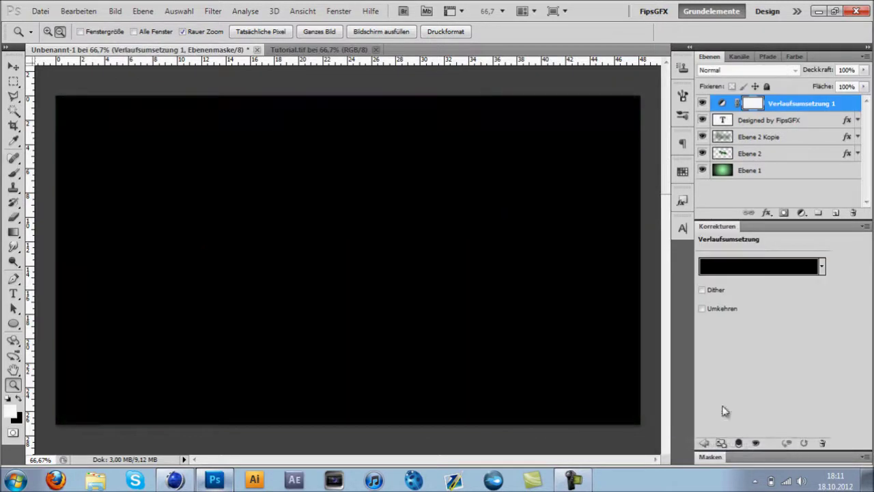
click(722, 267)
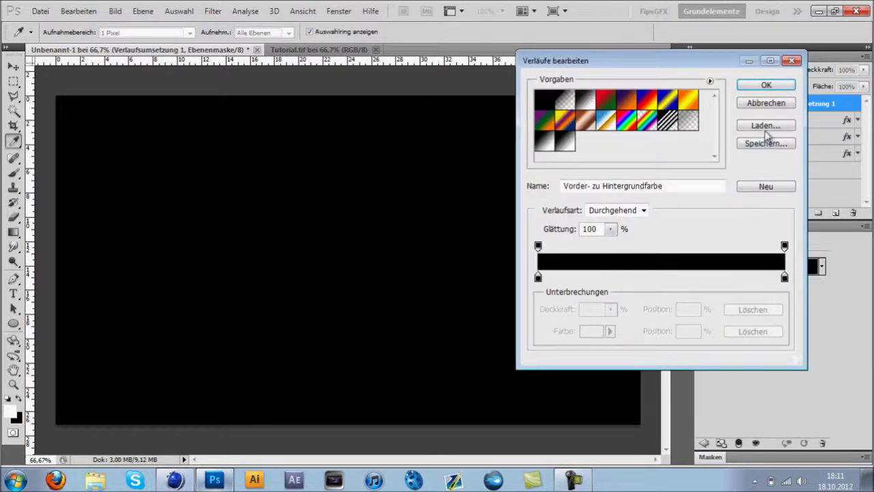
drag(698, 70, 502, 116)
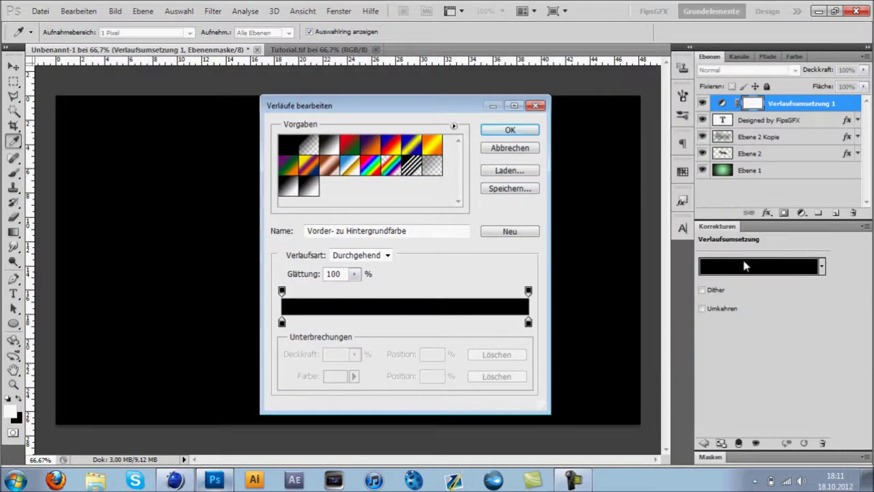
click(495, 147)
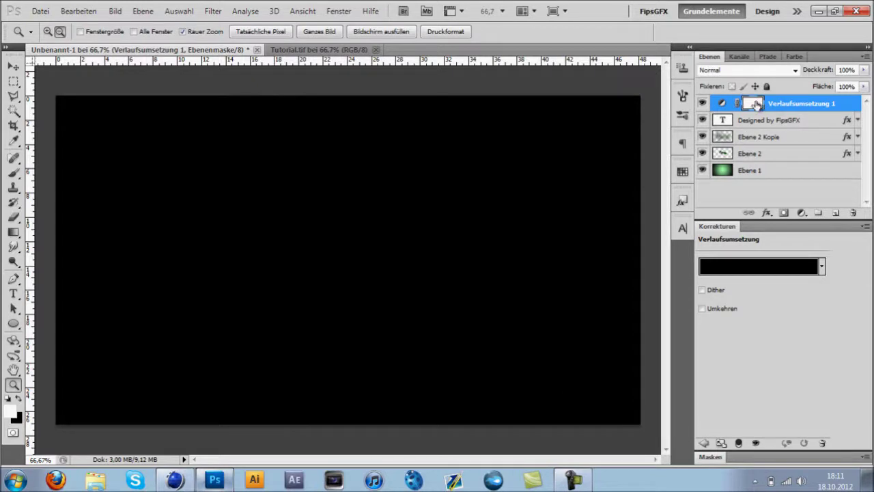
double_click(756, 103)
click(519, 175)
click(723, 104)
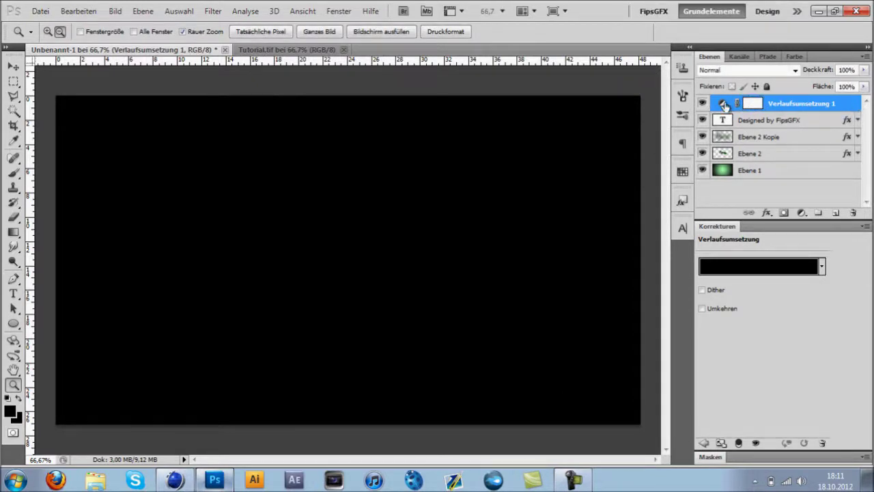
click(735, 271)
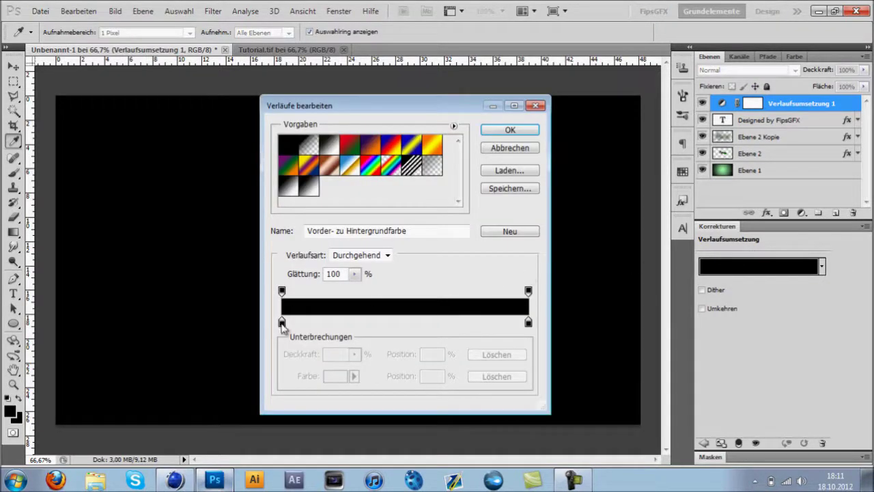
click(372, 152)
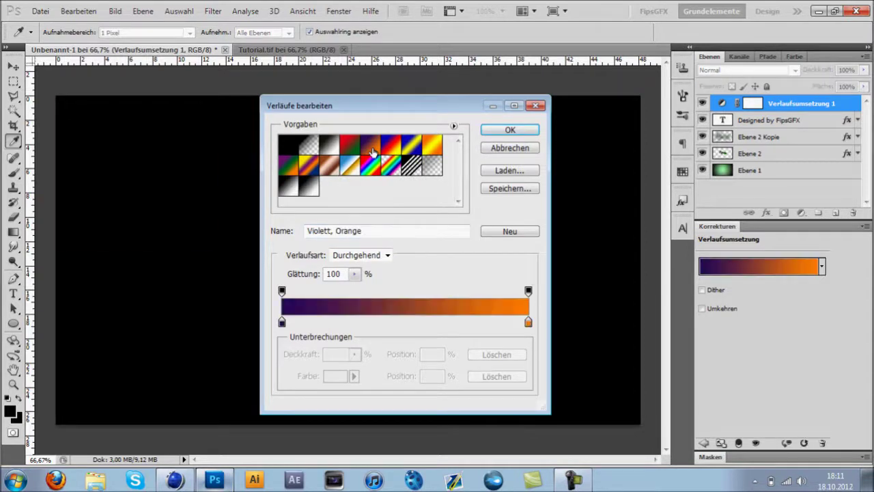
- Set the gradient map's left stop colour to near-black
double_click(282, 322)
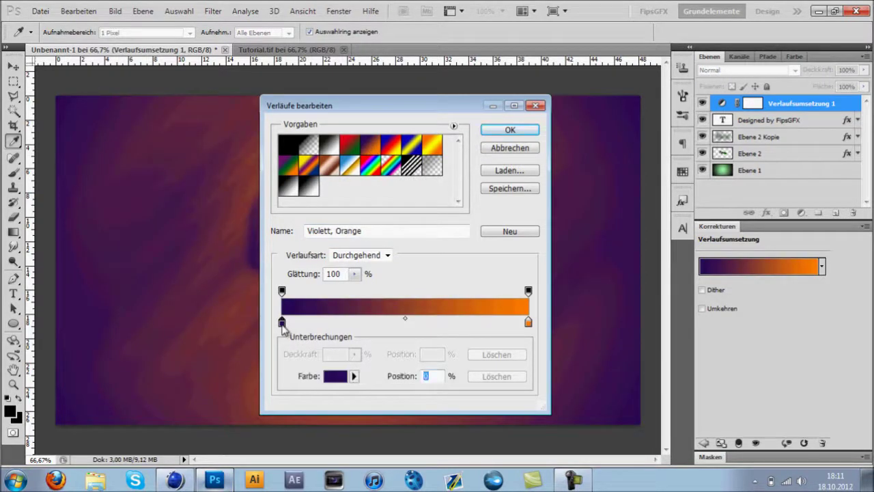
drag(647, 232, 698, 258)
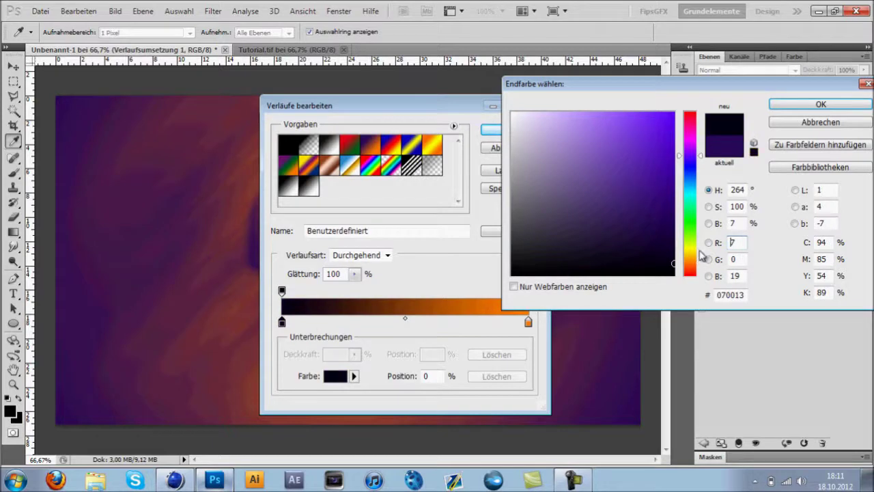
drag(696, 178, 693, 165)
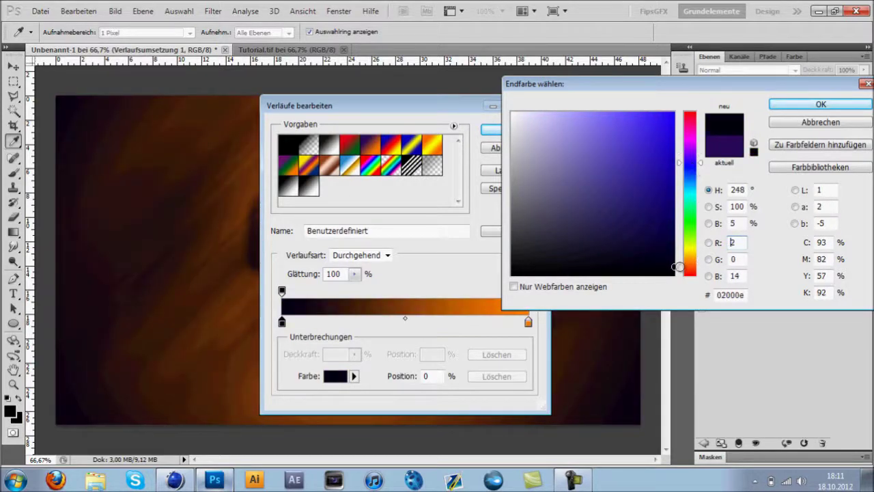
click(796, 107)
mouse_move(443, 111)
mouse_down()
mouse_move(738, 142)
mouse_move(650, 80)
mouse_up()
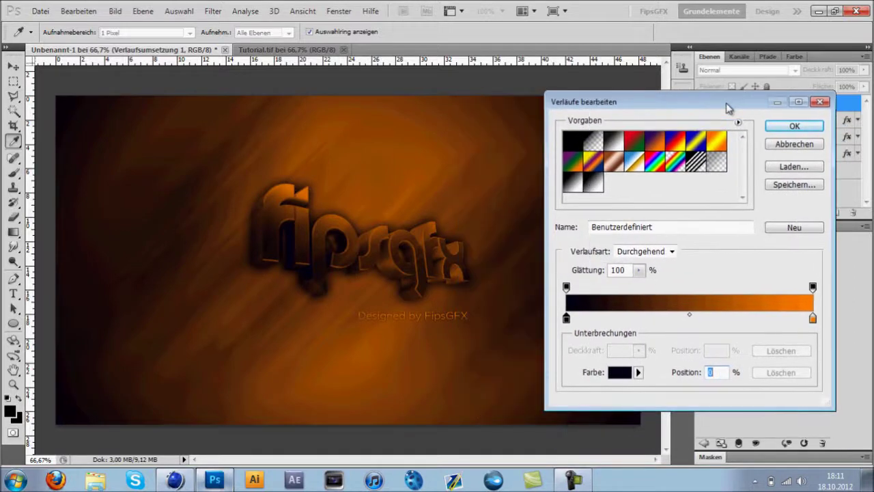
- Set the right stop to light green 70ff7a and apply the gradient
double_click(735, 290)
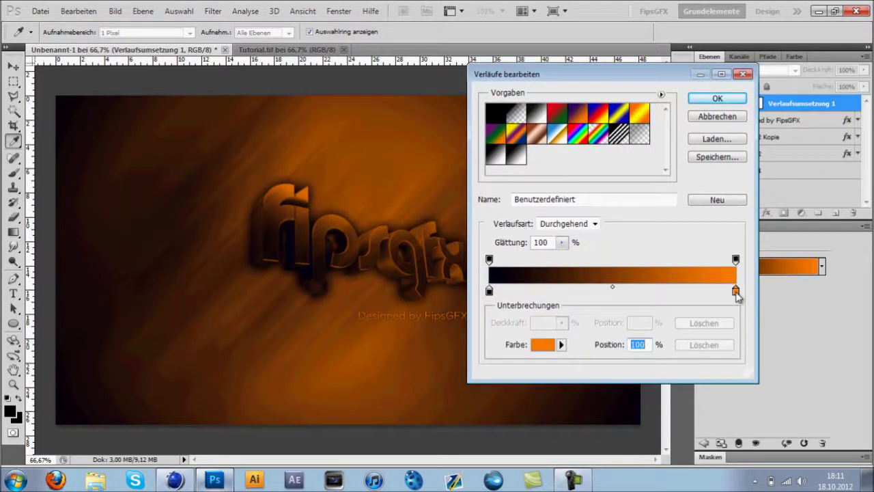
drag(609, 171, 598, 113)
mouse_move(691, 262)
mouse_down()
mouse_move(691, 209)
mouse_move(692, 225)
mouse_up()
drag(594, 112, 591, 88)
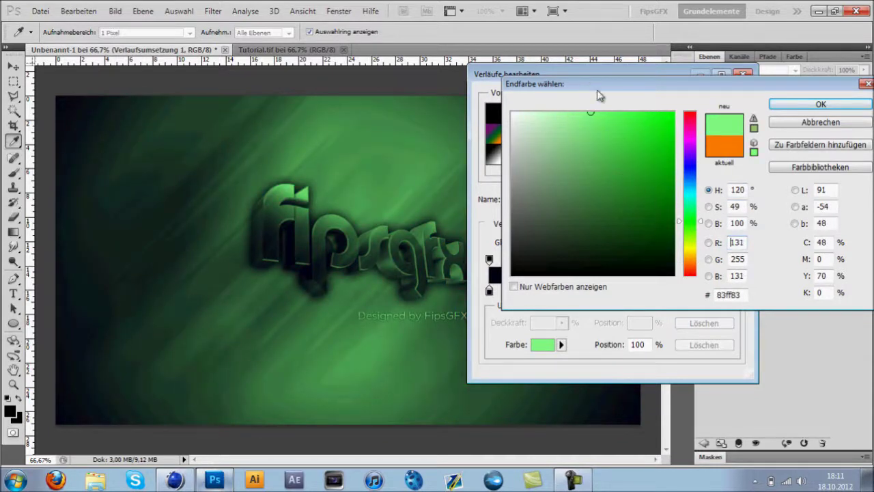
drag(692, 225, 695, 224)
mouse_move(591, 113)
mouse_down()
mouse_move(630, 122)
mouse_move(674, 112)
mouse_up()
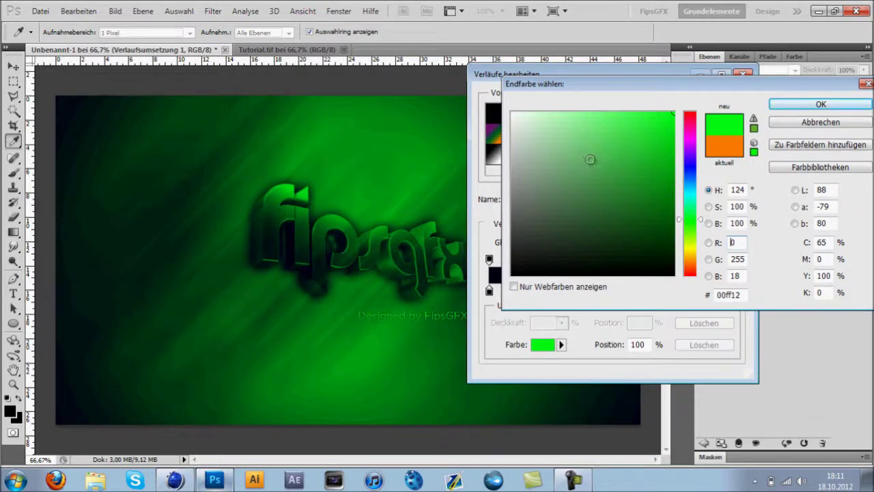
drag(589, 111, 601, 112)
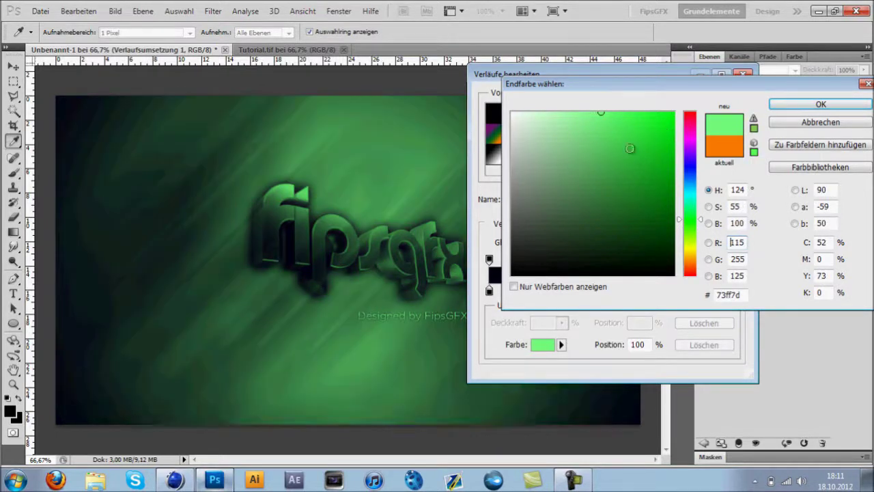
drag(604, 155, 617, 96)
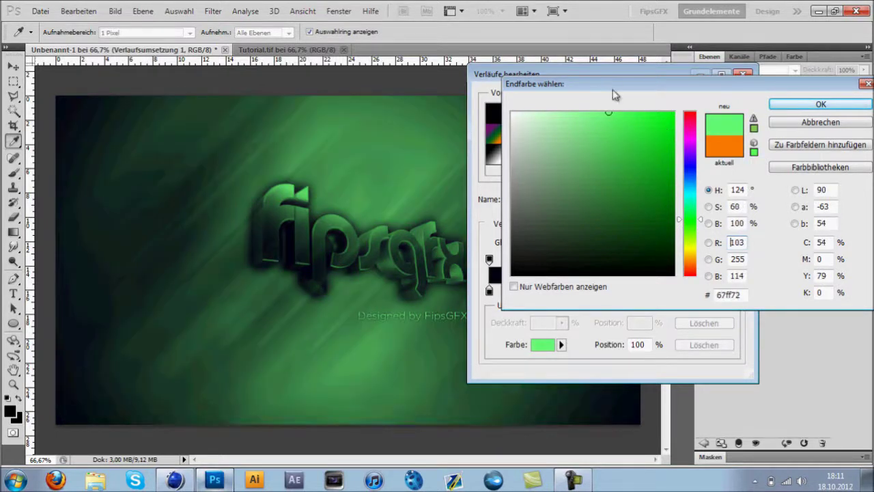
click(795, 104)
click(717, 98)
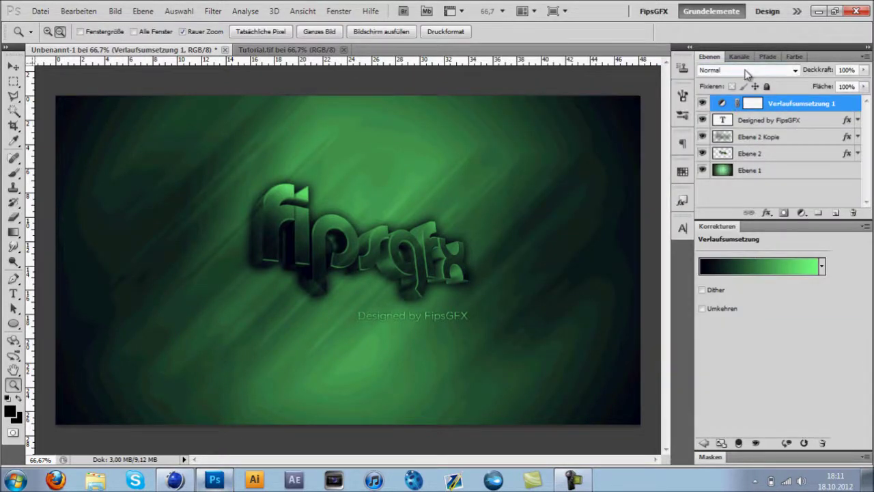
- Preview blend modes on the gradient map, including Abdunkeln, Weiches Licht and Hart mischen
click(716, 71)
click(715, 68)
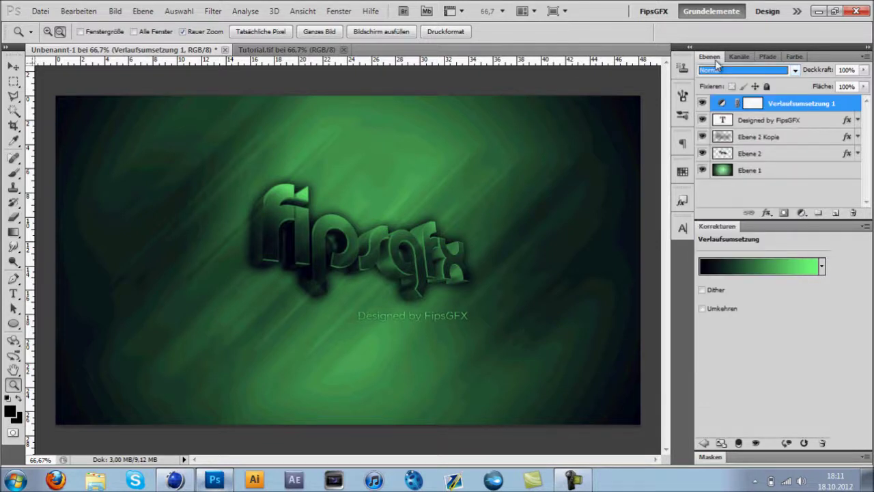
click(722, 76)
click(720, 78)
key(Down)
key(Down)
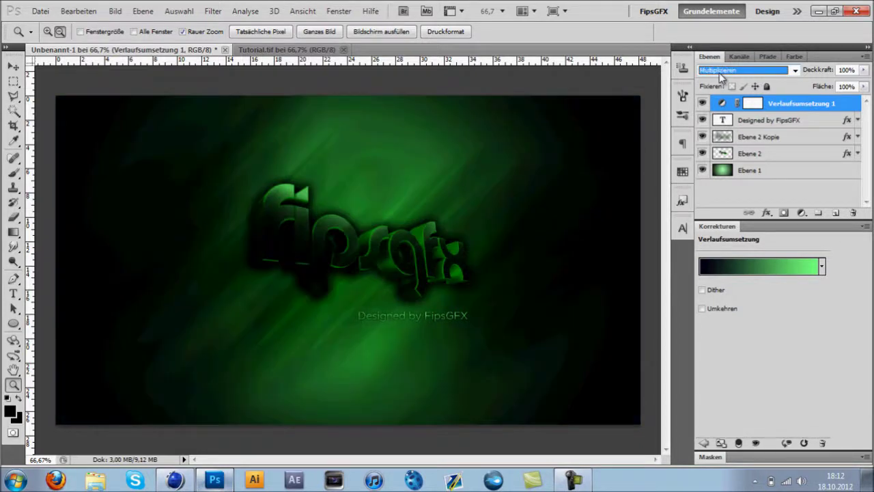
key(Down)
key(Down)
key(Down)
key(Down)
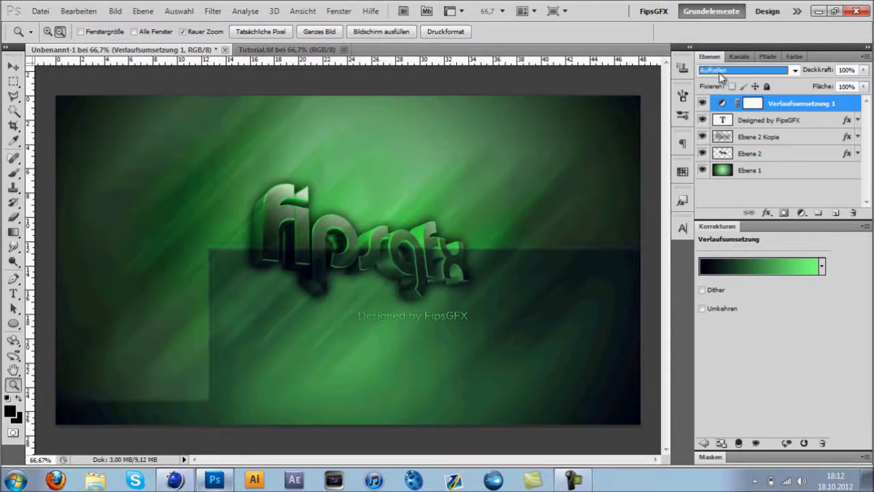
key(Down)
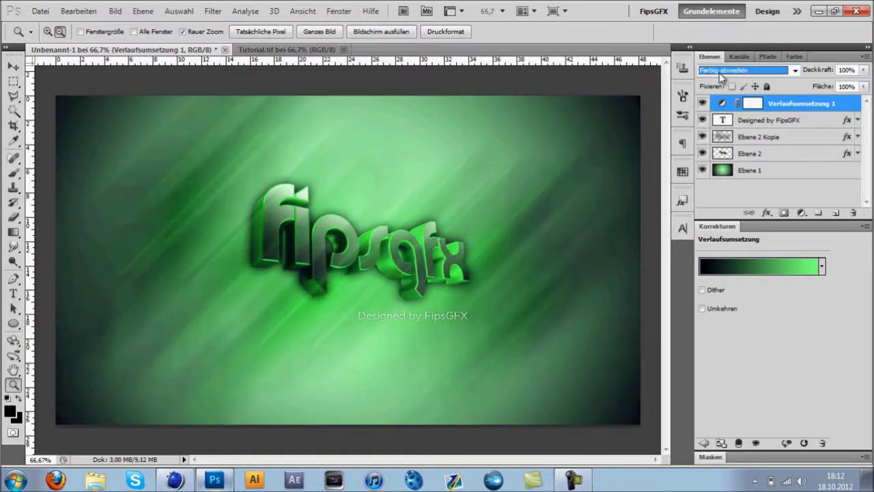
key(Down)
key(Down)
key(Down)
key(Down)
key(Down)
key(Down)
key(Down)
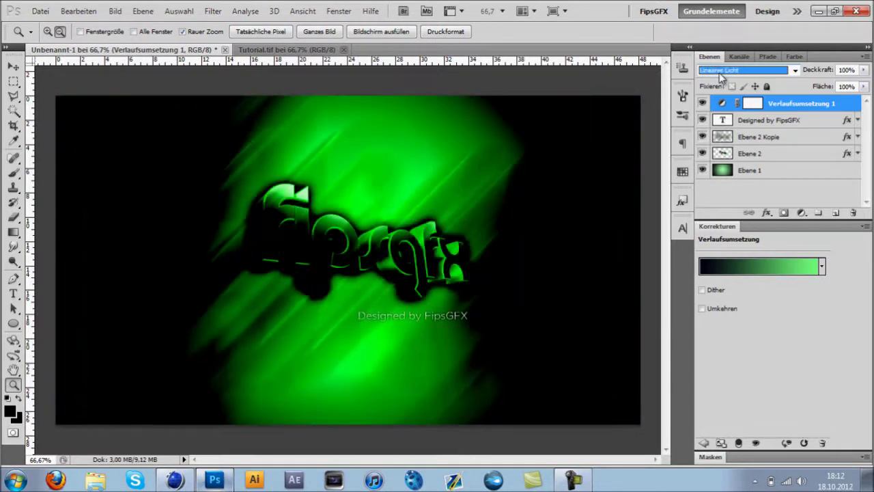
key(Up)
key(Up)
key(Up)
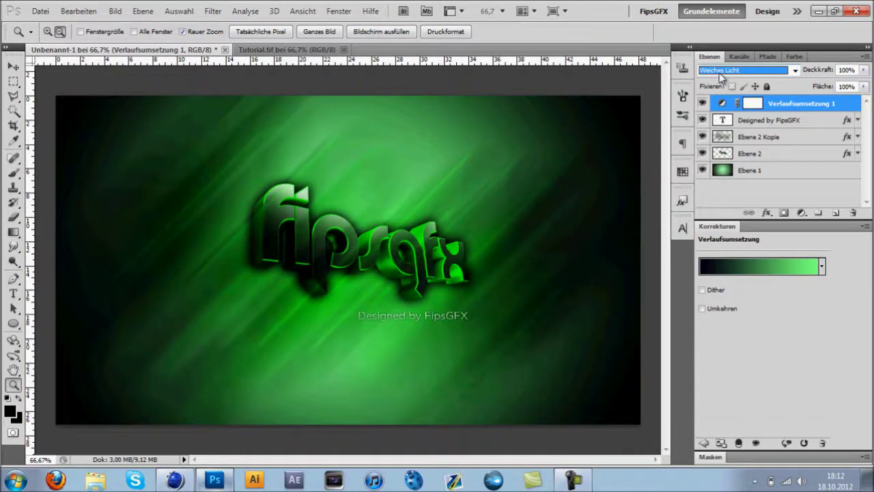
key(Up)
key(Down)
key(Down)
key(Down)
key(Down)
key(Down)
key(Down)
key(Down)
key(Down)
key(Down)
- Set the Verlaufsumsetzung 1 layer's blend mode to Negativ multiplizieren
click(741, 71)
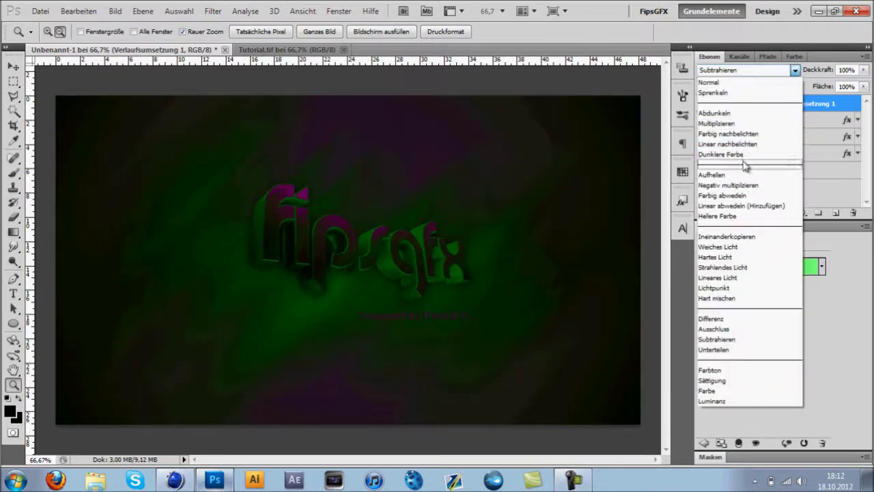
click(738, 185)
key(Down)
key(Up)
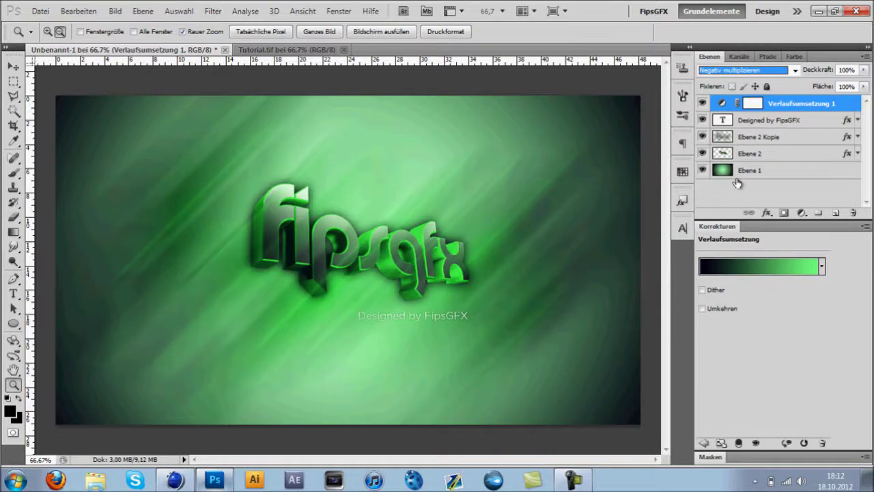
- Bring Photoshop back up and step through the layer stack to the gradient map layer
click(817, 10)
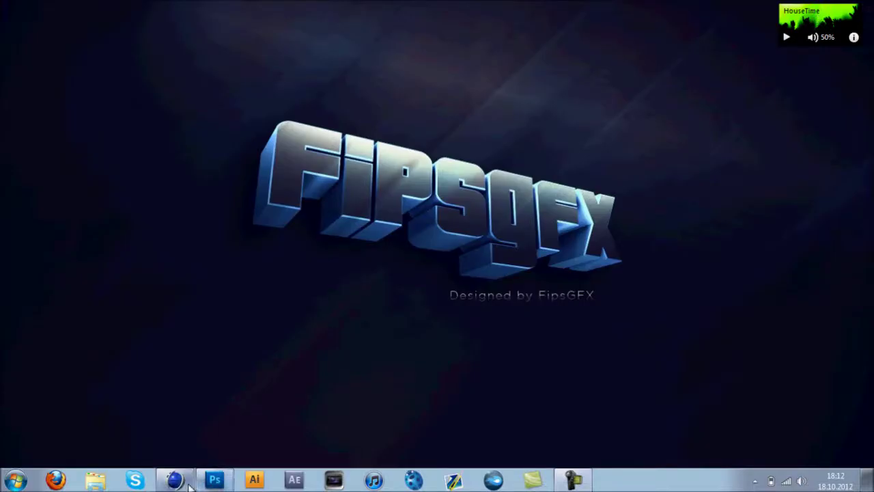
click(213, 481)
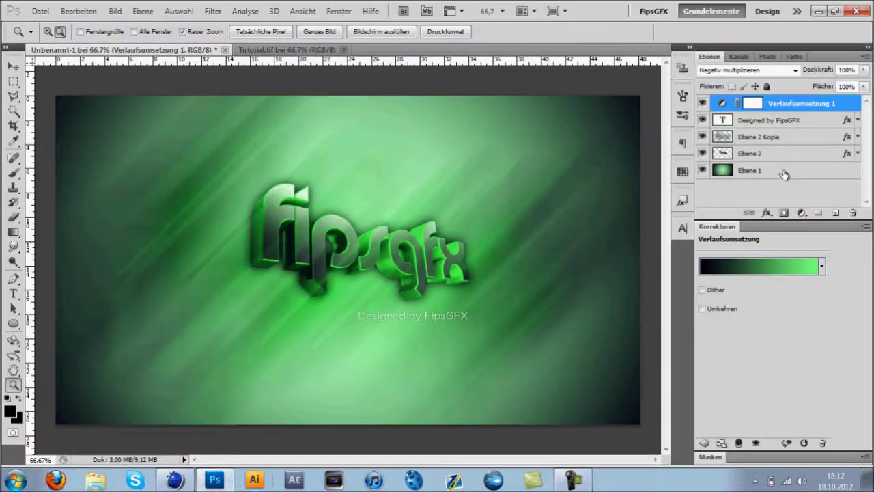
click(783, 171)
click(756, 136)
click(758, 121)
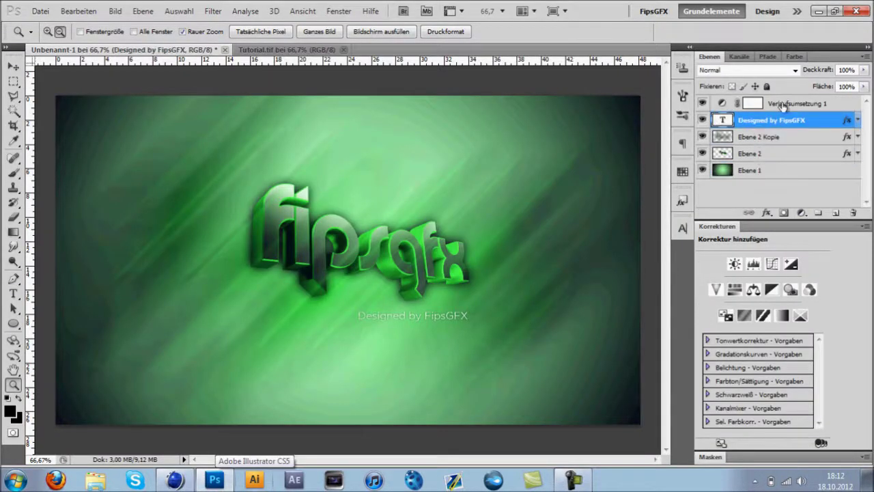
click(780, 103)
- Return to Photoshop again and select the Ebene 2 layer holding the 3D logo
click(818, 11)
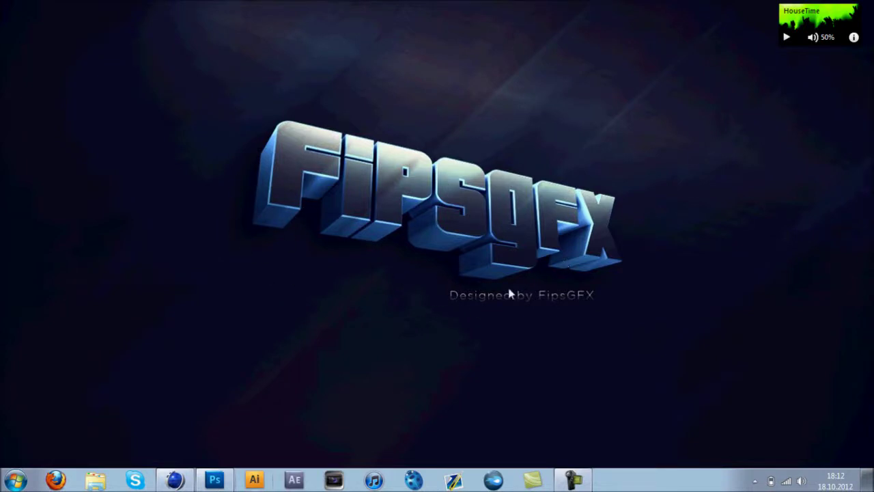
click(214, 480)
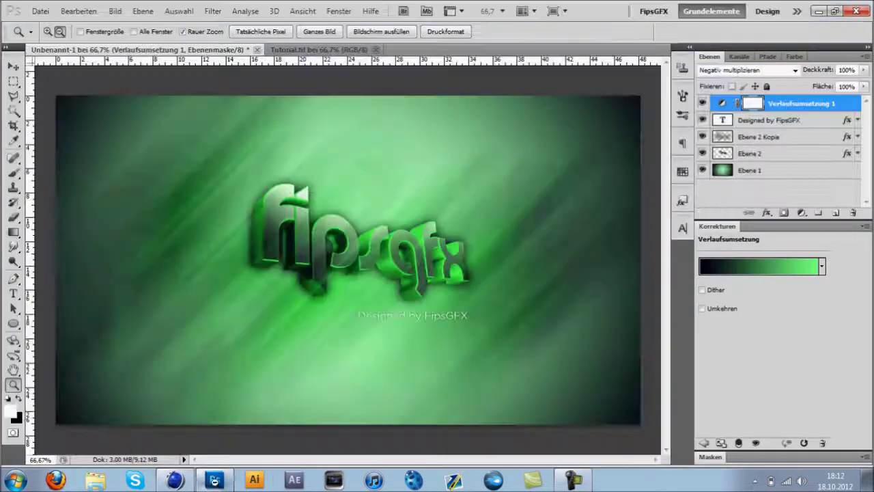
click(779, 157)
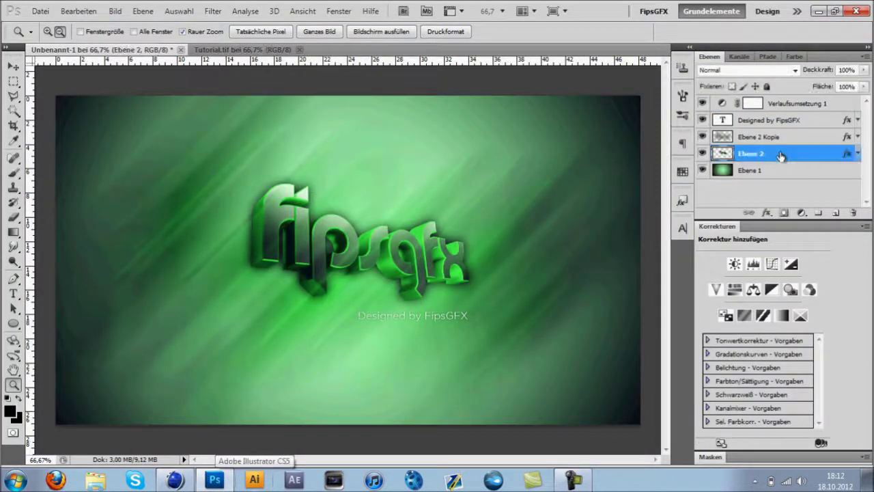
- Open Ebene 2's drop shadow style and roughly adjust distance, angle, spread, size and opacity
double_click(776, 156)
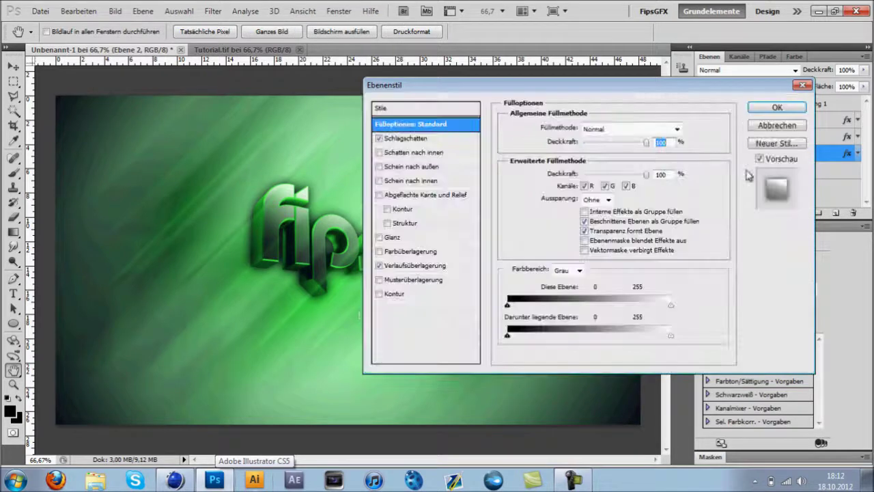
click(417, 143)
drag(567, 90, 665, 64)
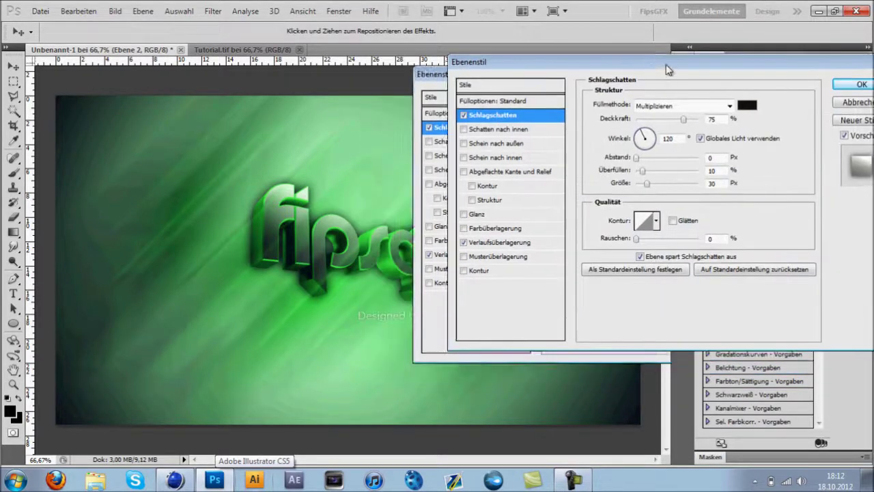
drag(652, 157, 667, 161)
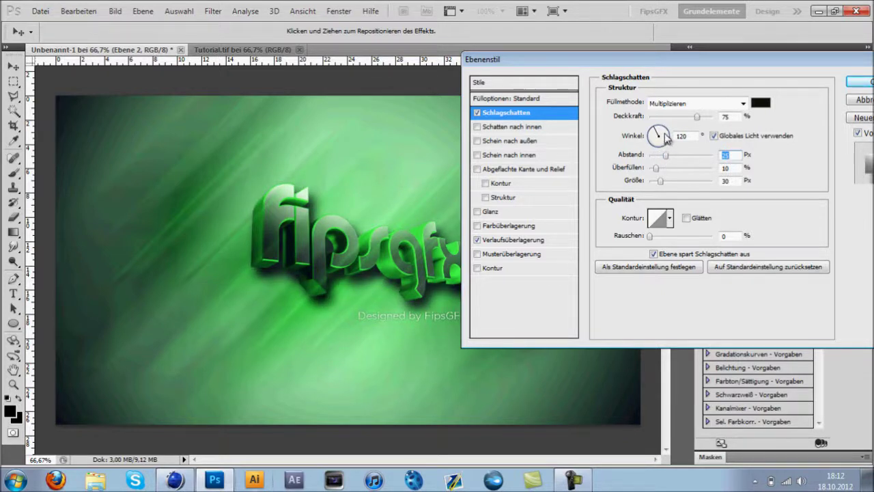
click(660, 133)
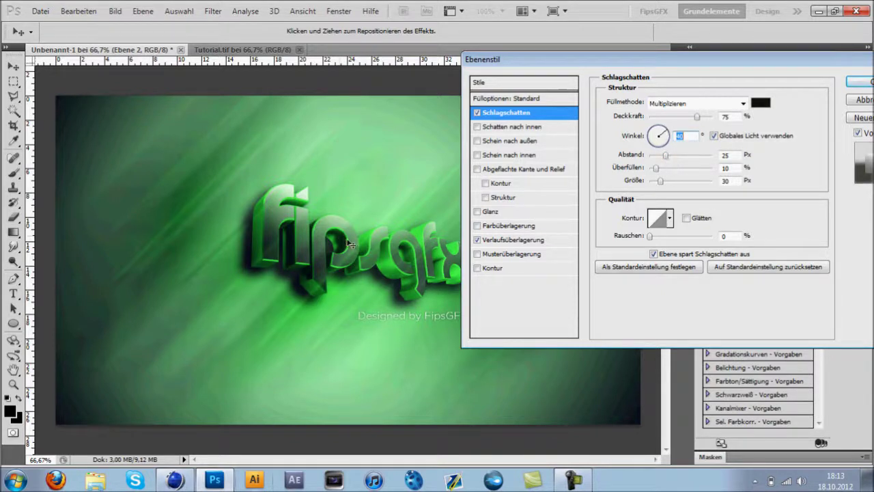
click(659, 133)
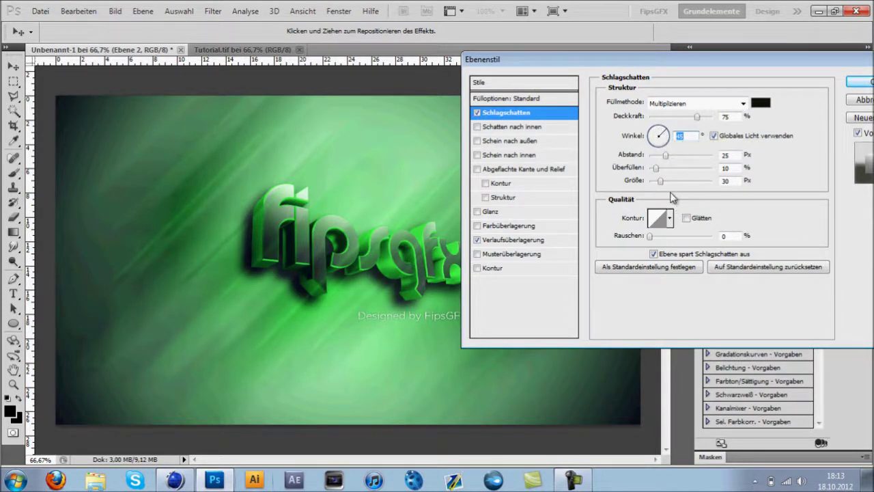
mouse_move(655, 167)
mouse_down()
mouse_move(645, 168)
mouse_move(667, 188)
mouse_move(658, 182)
mouse_move(678, 161)
mouse_move(667, 182)
mouse_move(654, 168)
mouse_move(662, 182)
mouse_up()
click(650, 170)
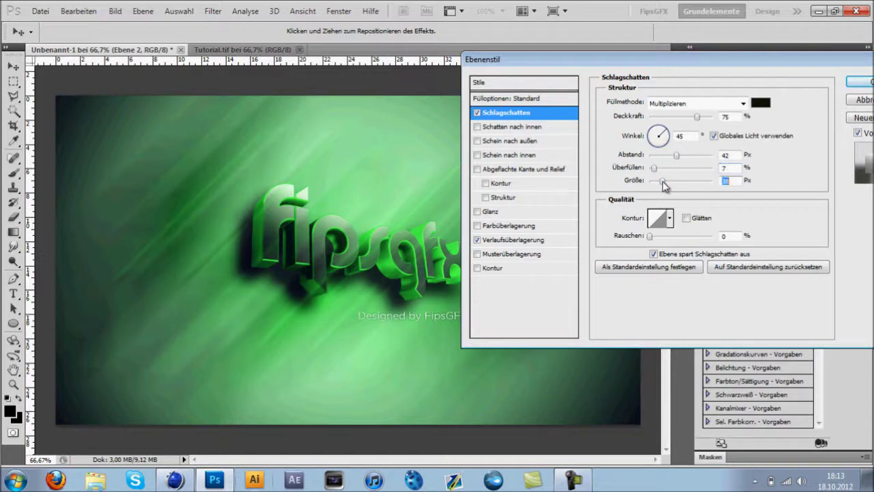
mouse_move(701, 117)
mouse_down()
mouse_move(689, 120)
mouse_move(716, 117)
mouse_up()
- Set the drop shadow blend mode to Normal
click(687, 104)
scroll(687, 109, down, 1)
scroll(686, 111, down, 2)
scroll(687, 112, down, 1)
scroll(687, 111, down, 1)
scroll(687, 112, down, 1)
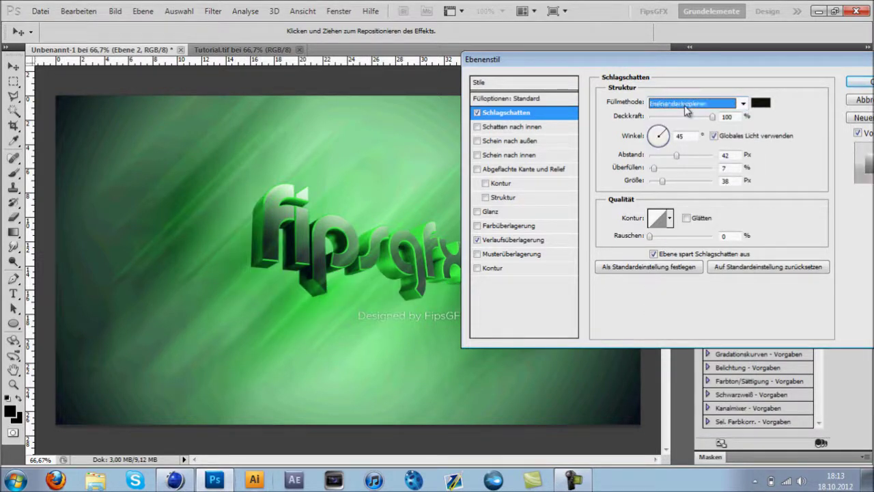
scroll(687, 111, down, 1)
scroll(687, 111, down, 1)
scroll(686, 111, down, 1)
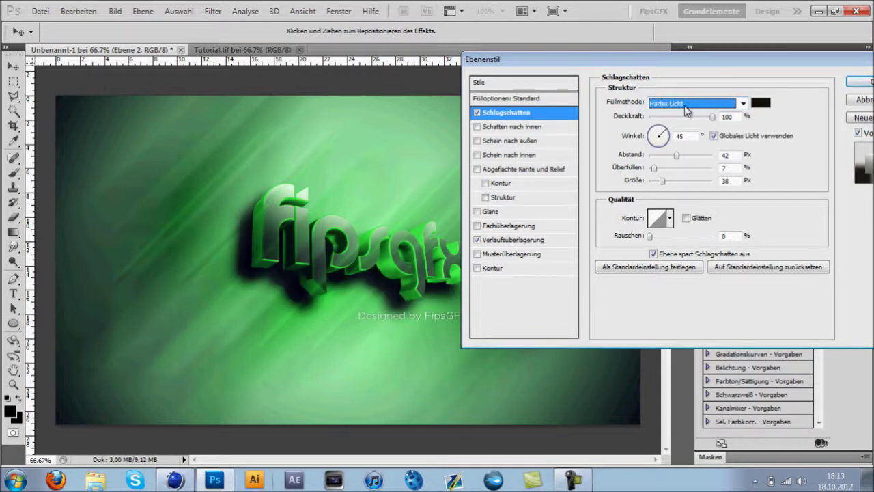
click(689, 103)
click(672, 116)
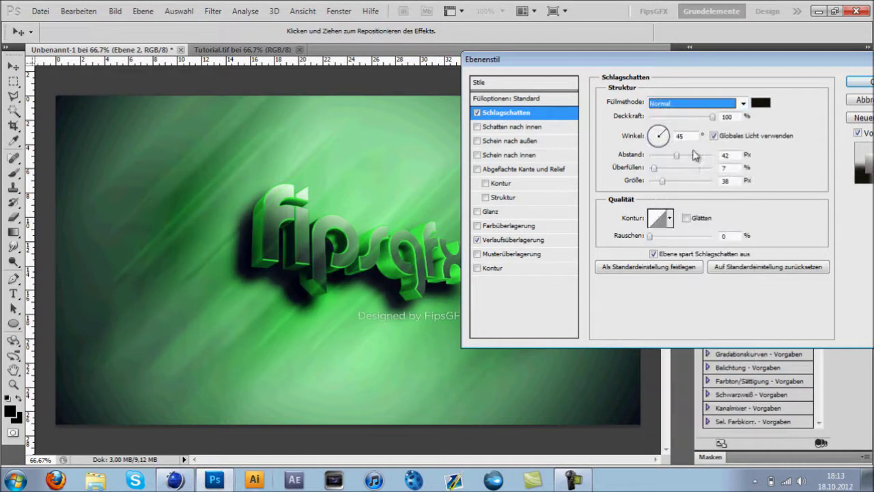
- Finalize the shadow: 63% opacity, 41° angle, 24 px distance, 15% spread, 40 px size
drag(676, 155, 674, 154)
drag(712, 116, 696, 119)
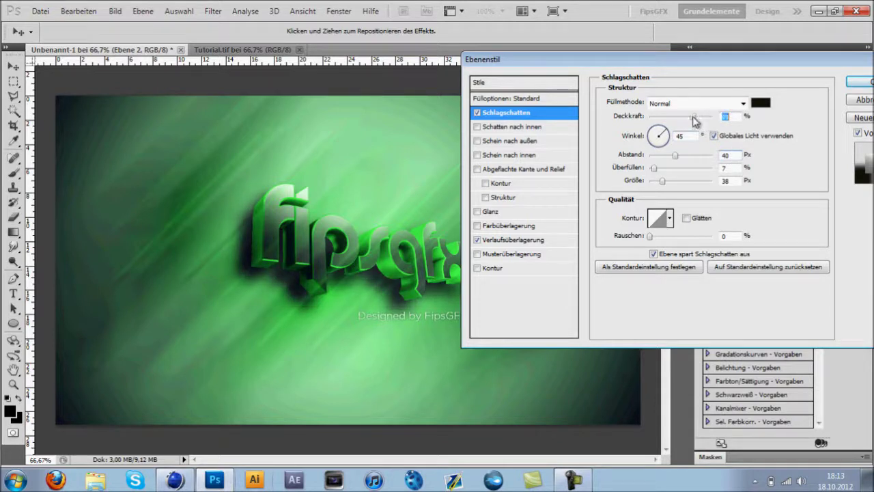
drag(693, 118, 689, 118)
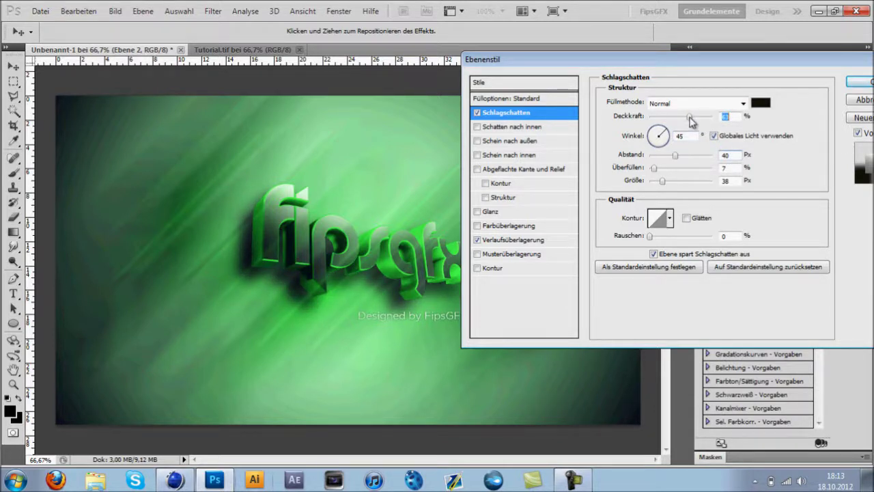
mouse_move(663, 183)
mouse_down()
mouse_move(681, 156)
mouse_move(663, 159)
mouse_up()
click(659, 134)
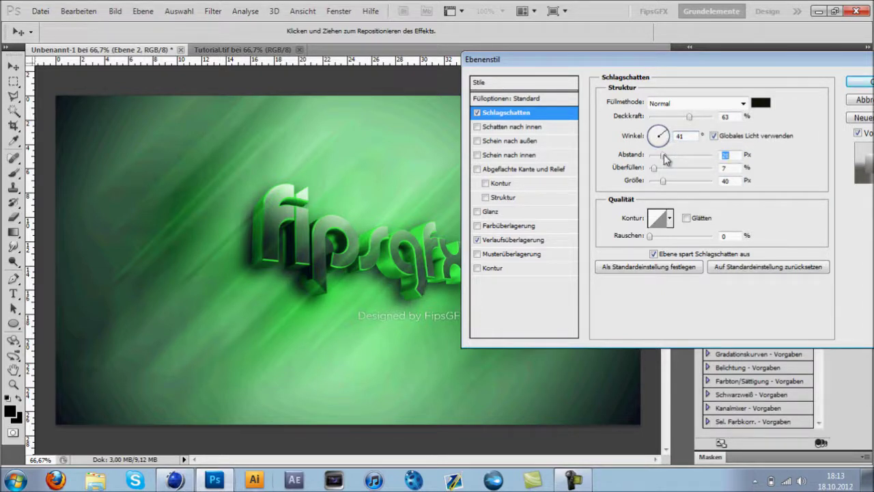
drag(667, 158, 670, 148)
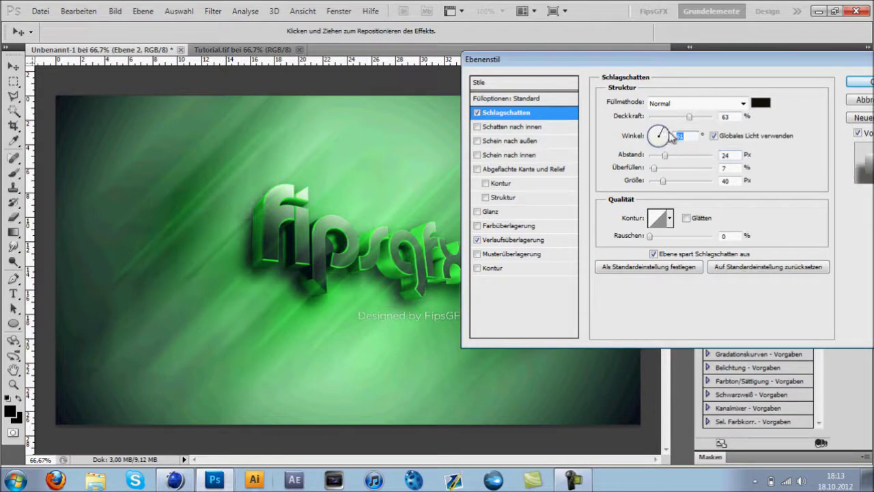
drag(670, 149, 674, 131)
drag(660, 169, 665, 170)
drag(756, 61, 691, 69)
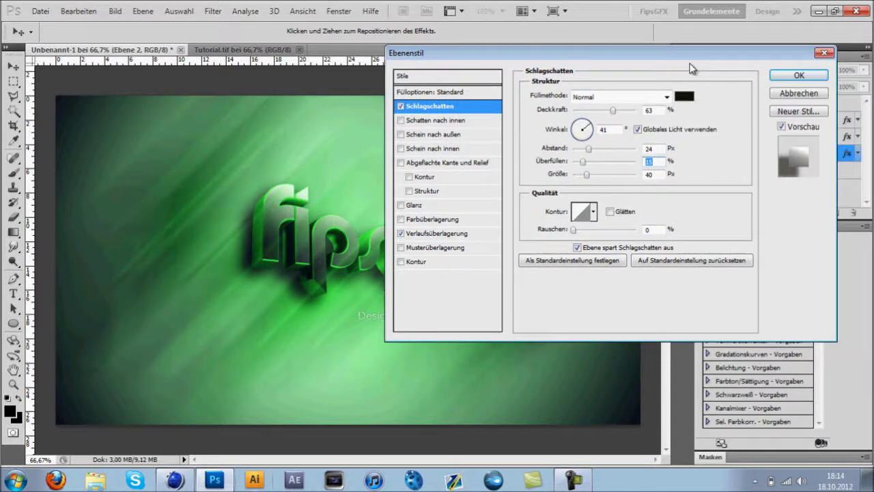
click(800, 77)
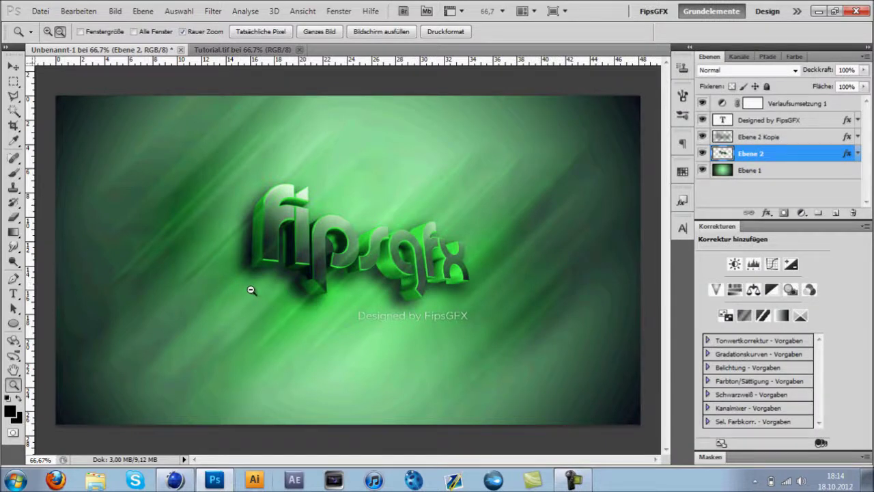
- Lower the opacity of the Ebene 2 Kopie overlay layer slightly
click(785, 140)
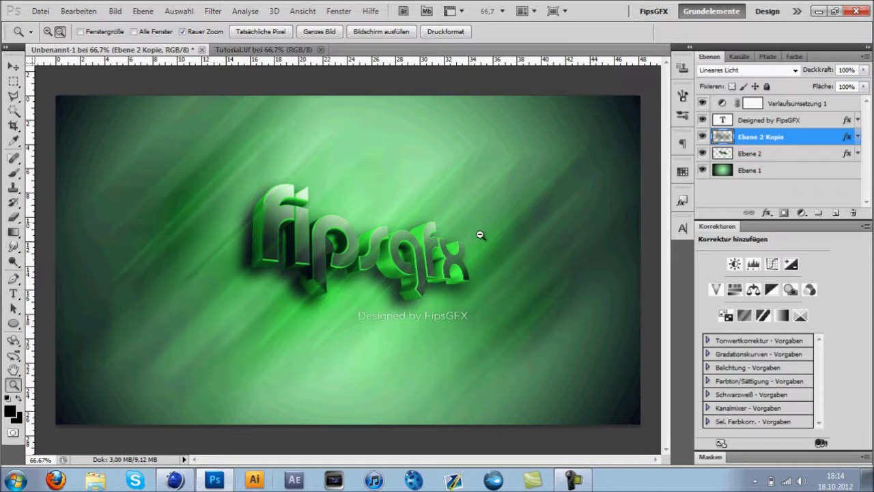
click(863, 70)
mouse_move(862, 83)
mouse_down()
mouse_move(845, 84)
mouse_move(862, 85)
mouse_up()
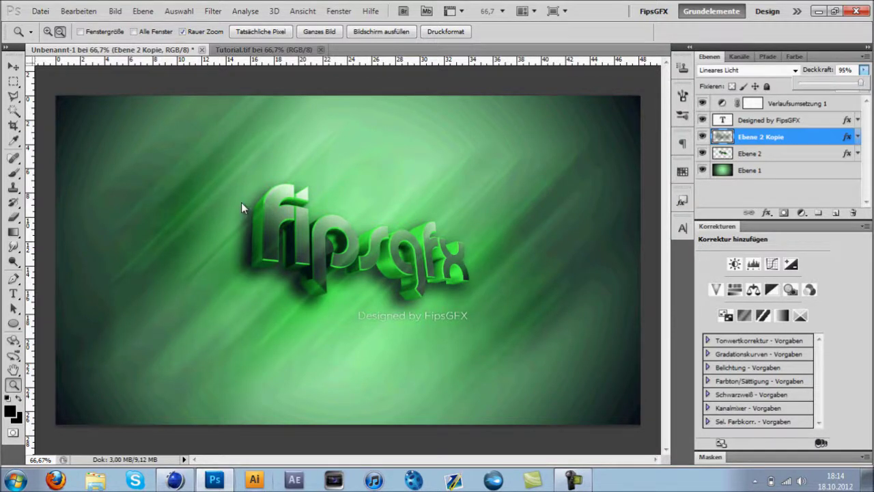
- Select the Designed by FipsGFX caption layer and select the entire canvas
click(792, 120)
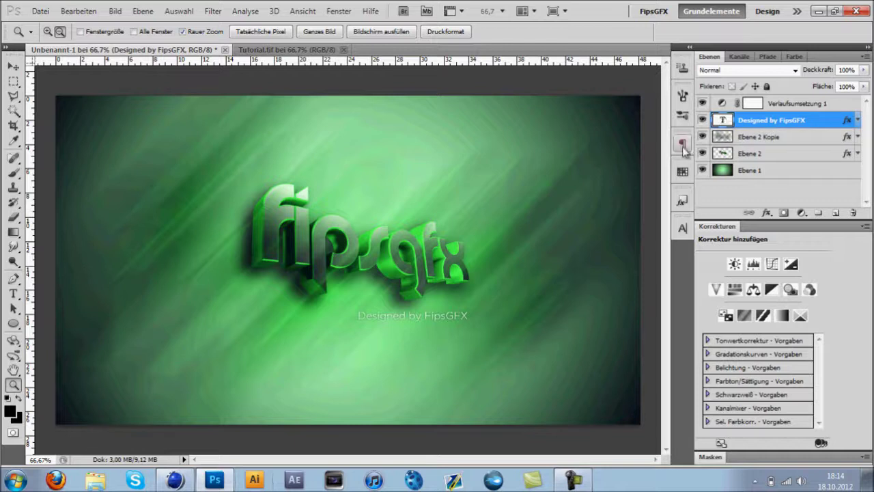
click(14, 81)
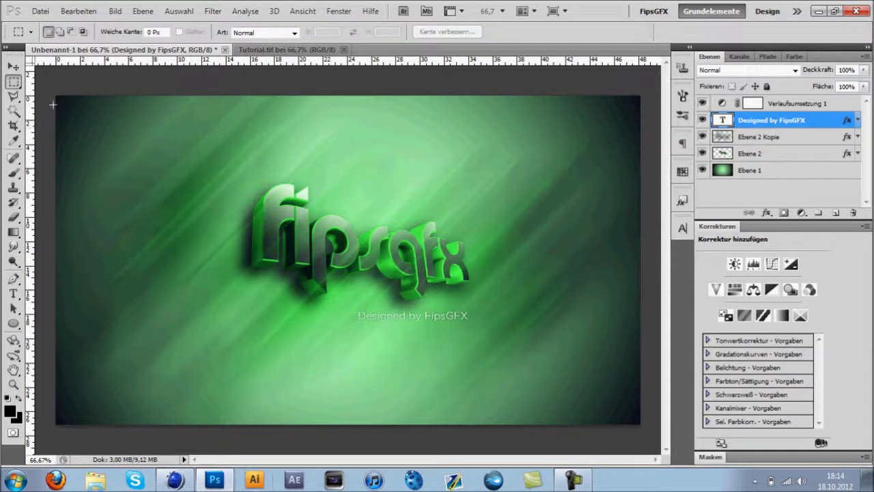
drag(52, 95, 650, 434)
click(647, 432)
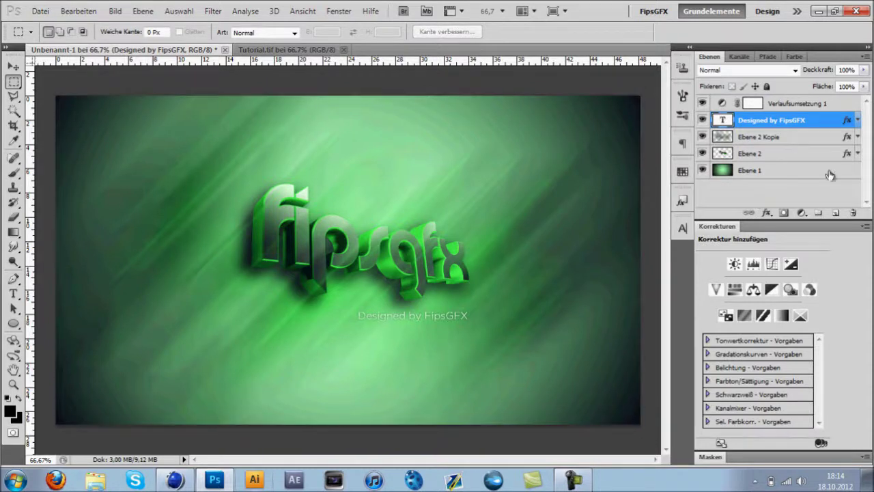
click(800, 108)
click(793, 121)
key(ctrl+a)
- Clear the selection and save the design to the Desktop as hi.png, interlace Ohne
key(ctrl+d)
click(40, 11)
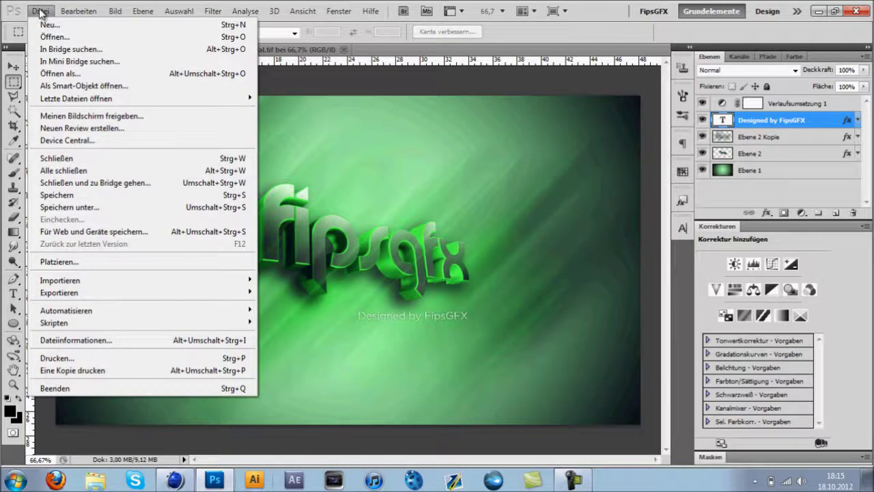
click(113, 213)
click(464, 277)
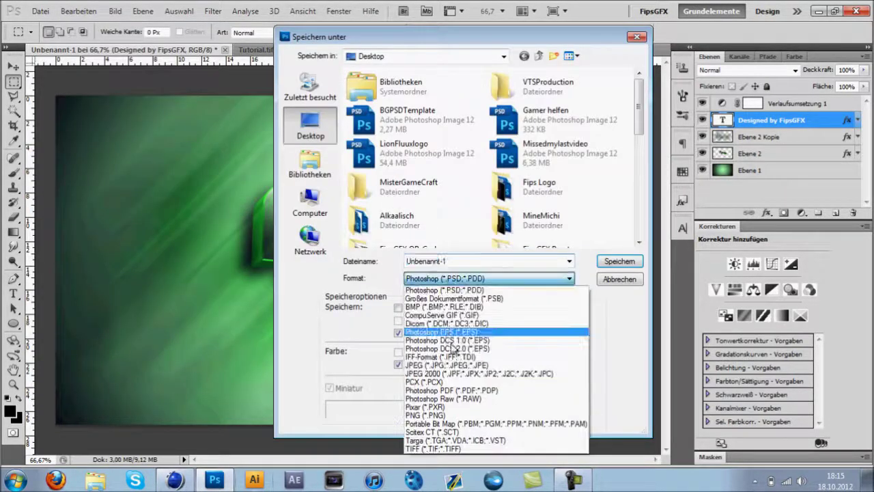
click(442, 415)
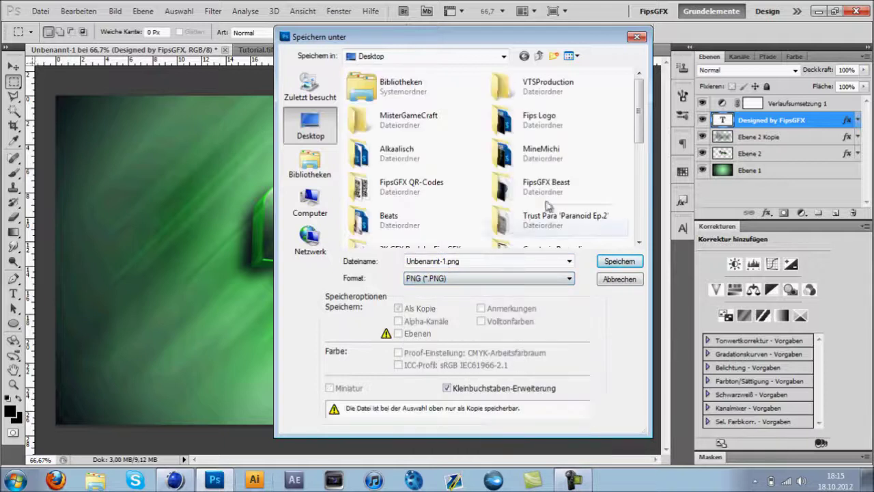
double_click(447, 261)
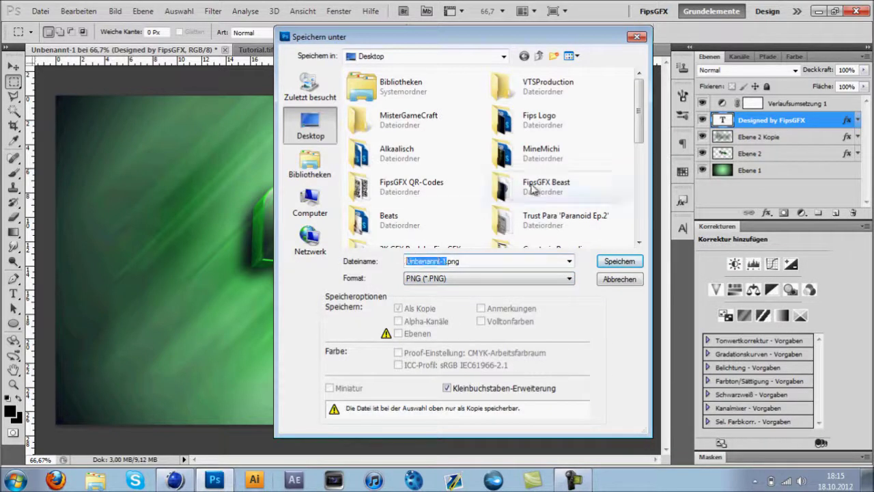
text(hihi)
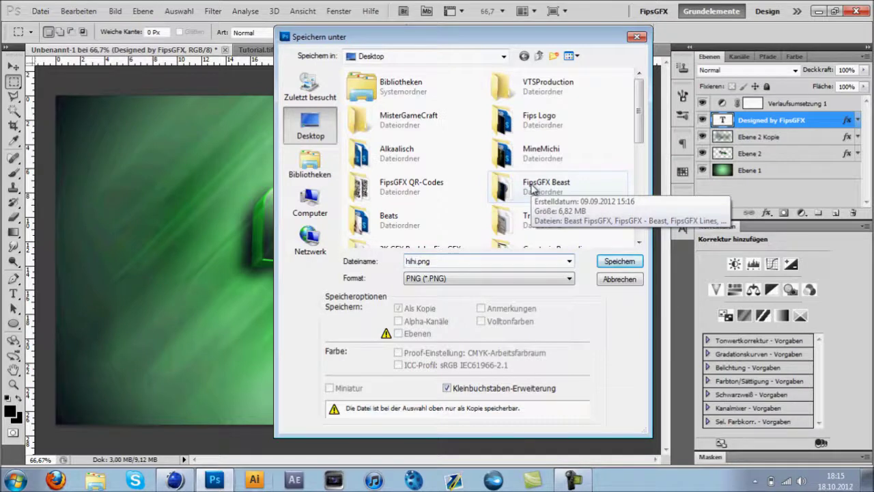
key(Return)
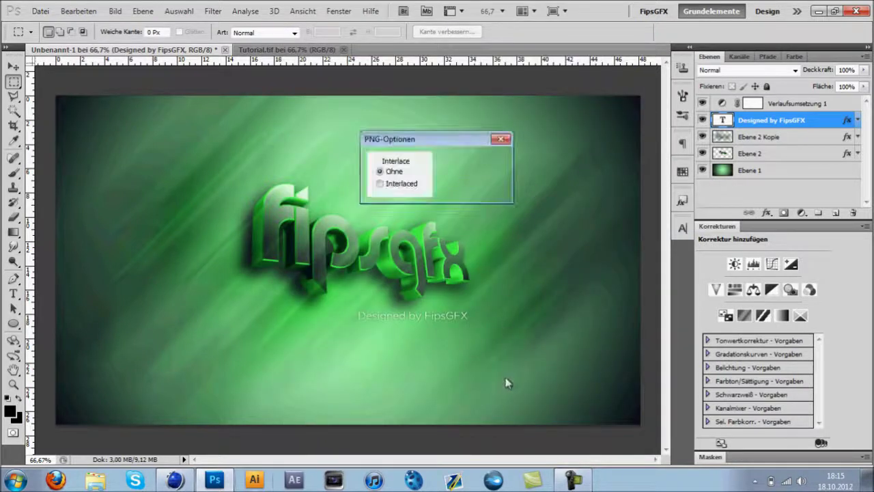
click(493, 164)
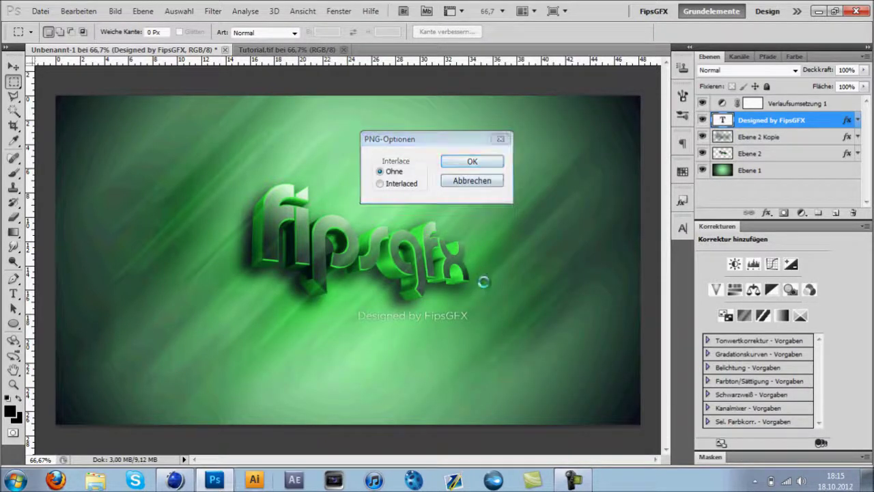